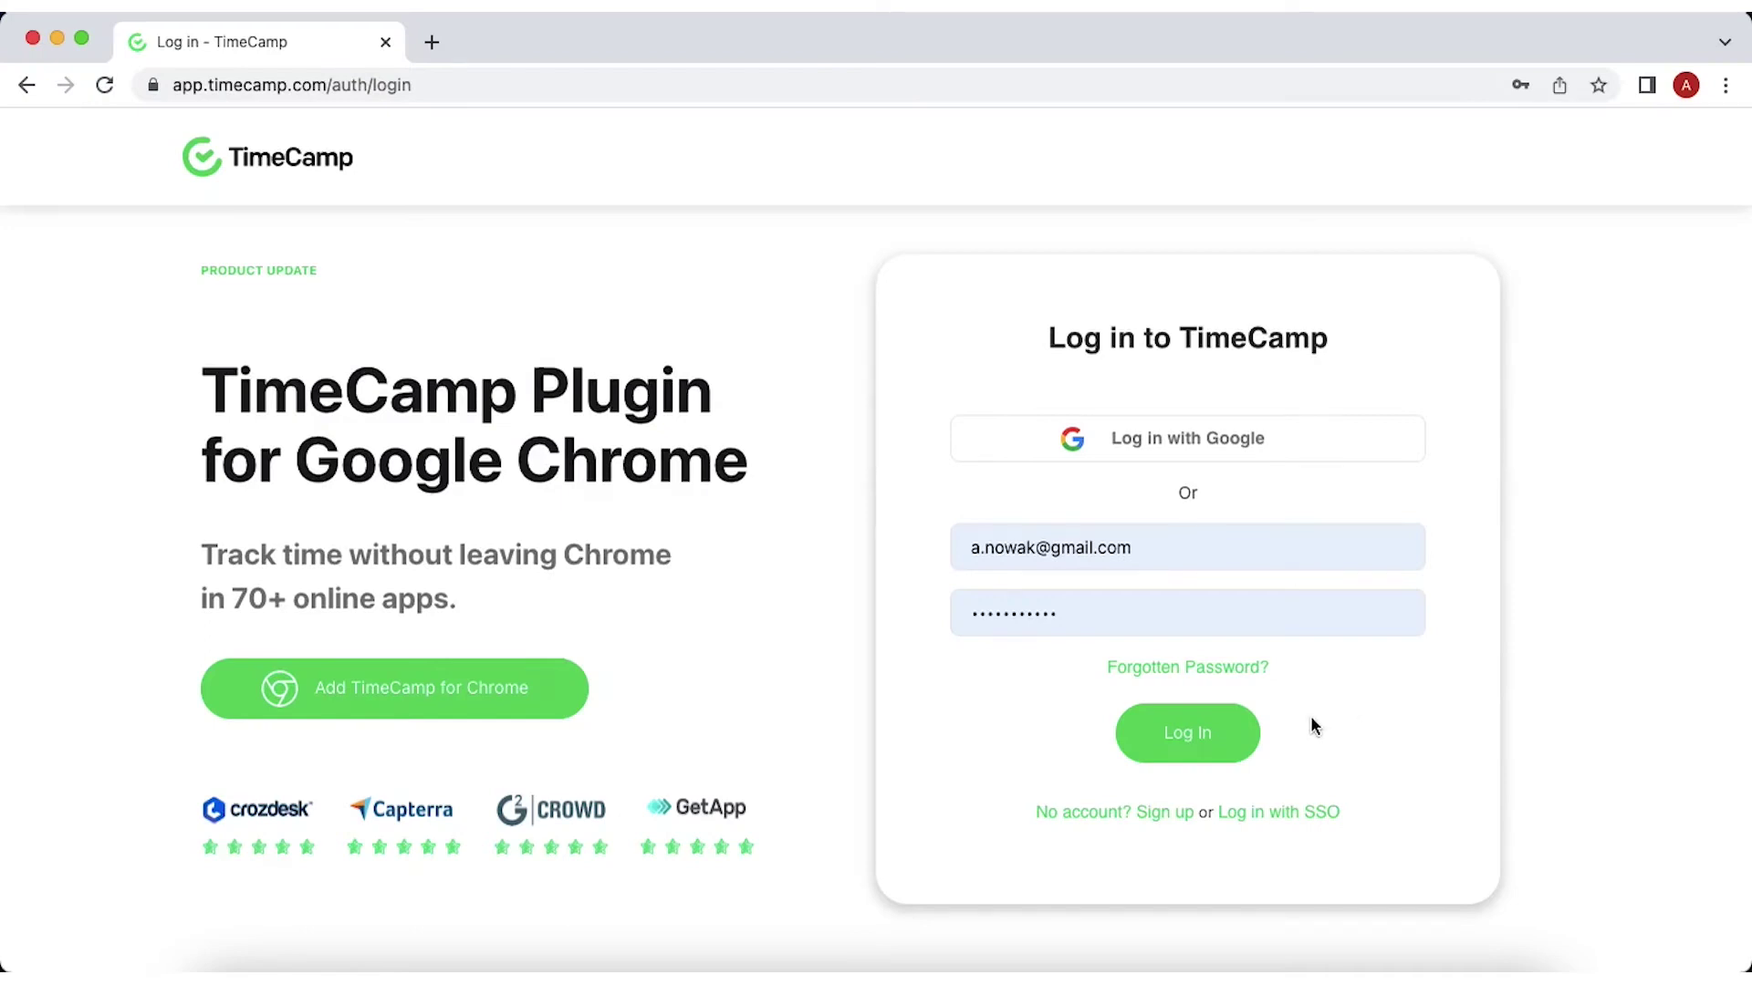
Submit the filled-in login credentials to sign in to TimeCamp
{"action": "left_click", "coordinate": [1211, 737]}
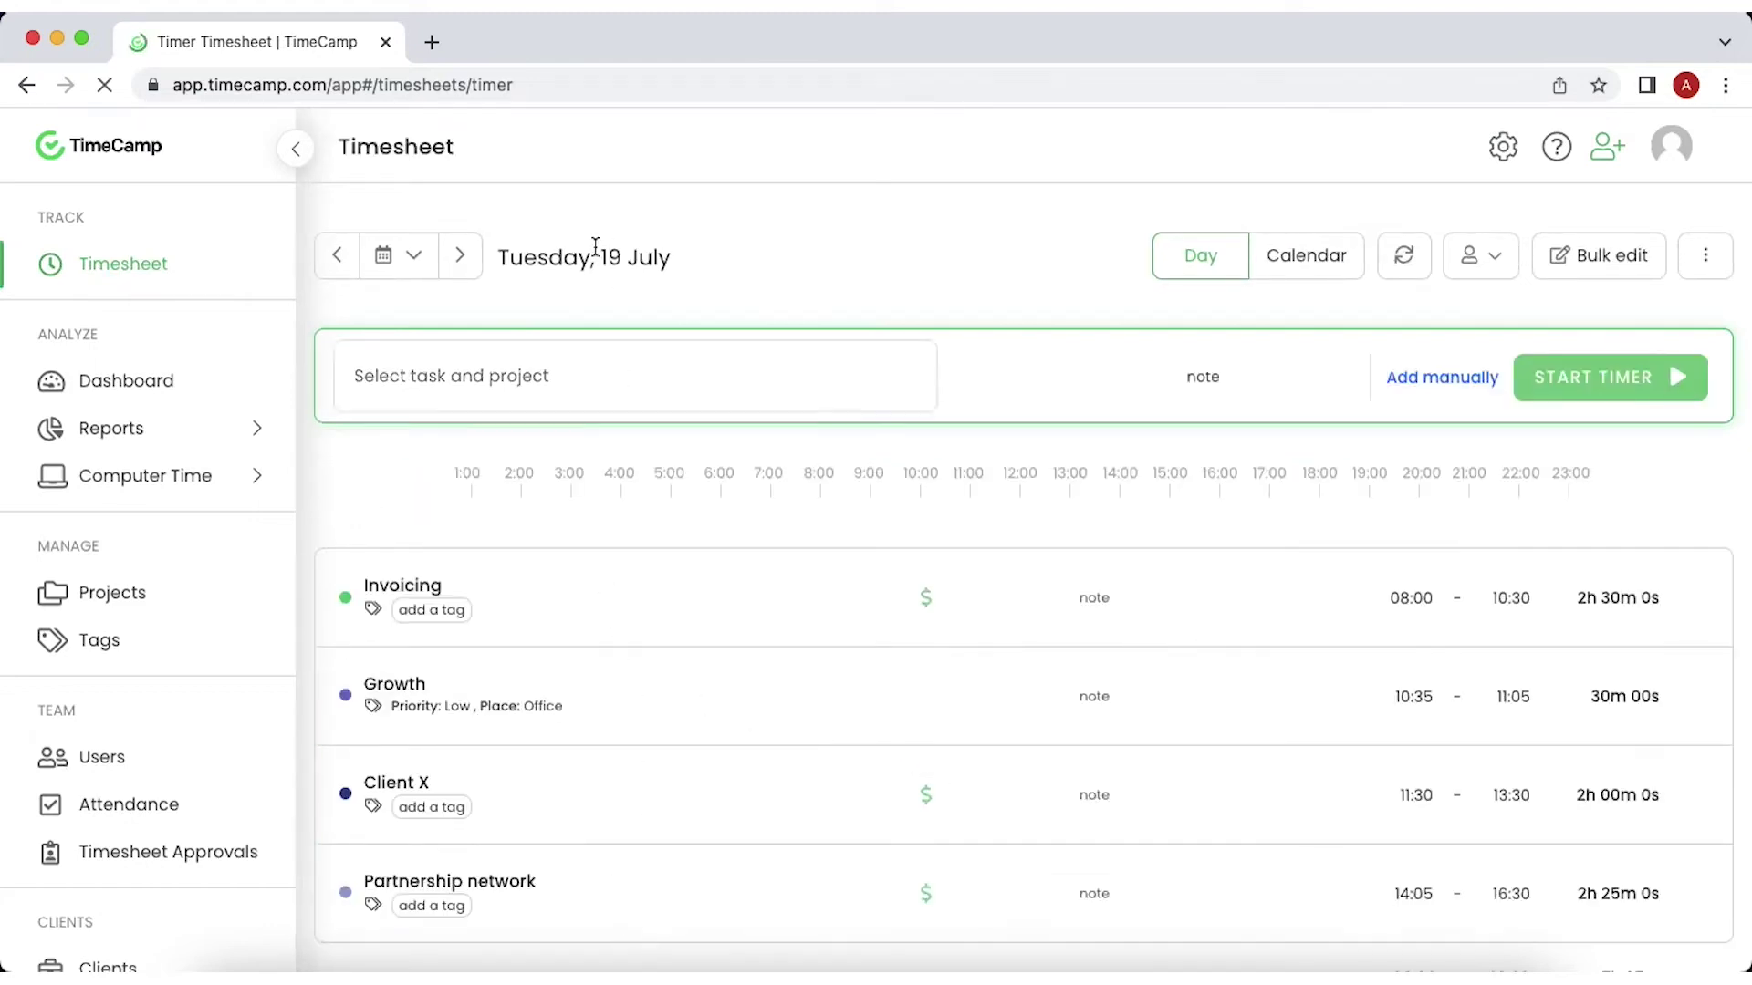
Jump to Monday 11 July, inspect the weekly calendar's Wednesday Meetings entry, and browse report types
{"action": "left_click", "coordinate": [410, 276]}
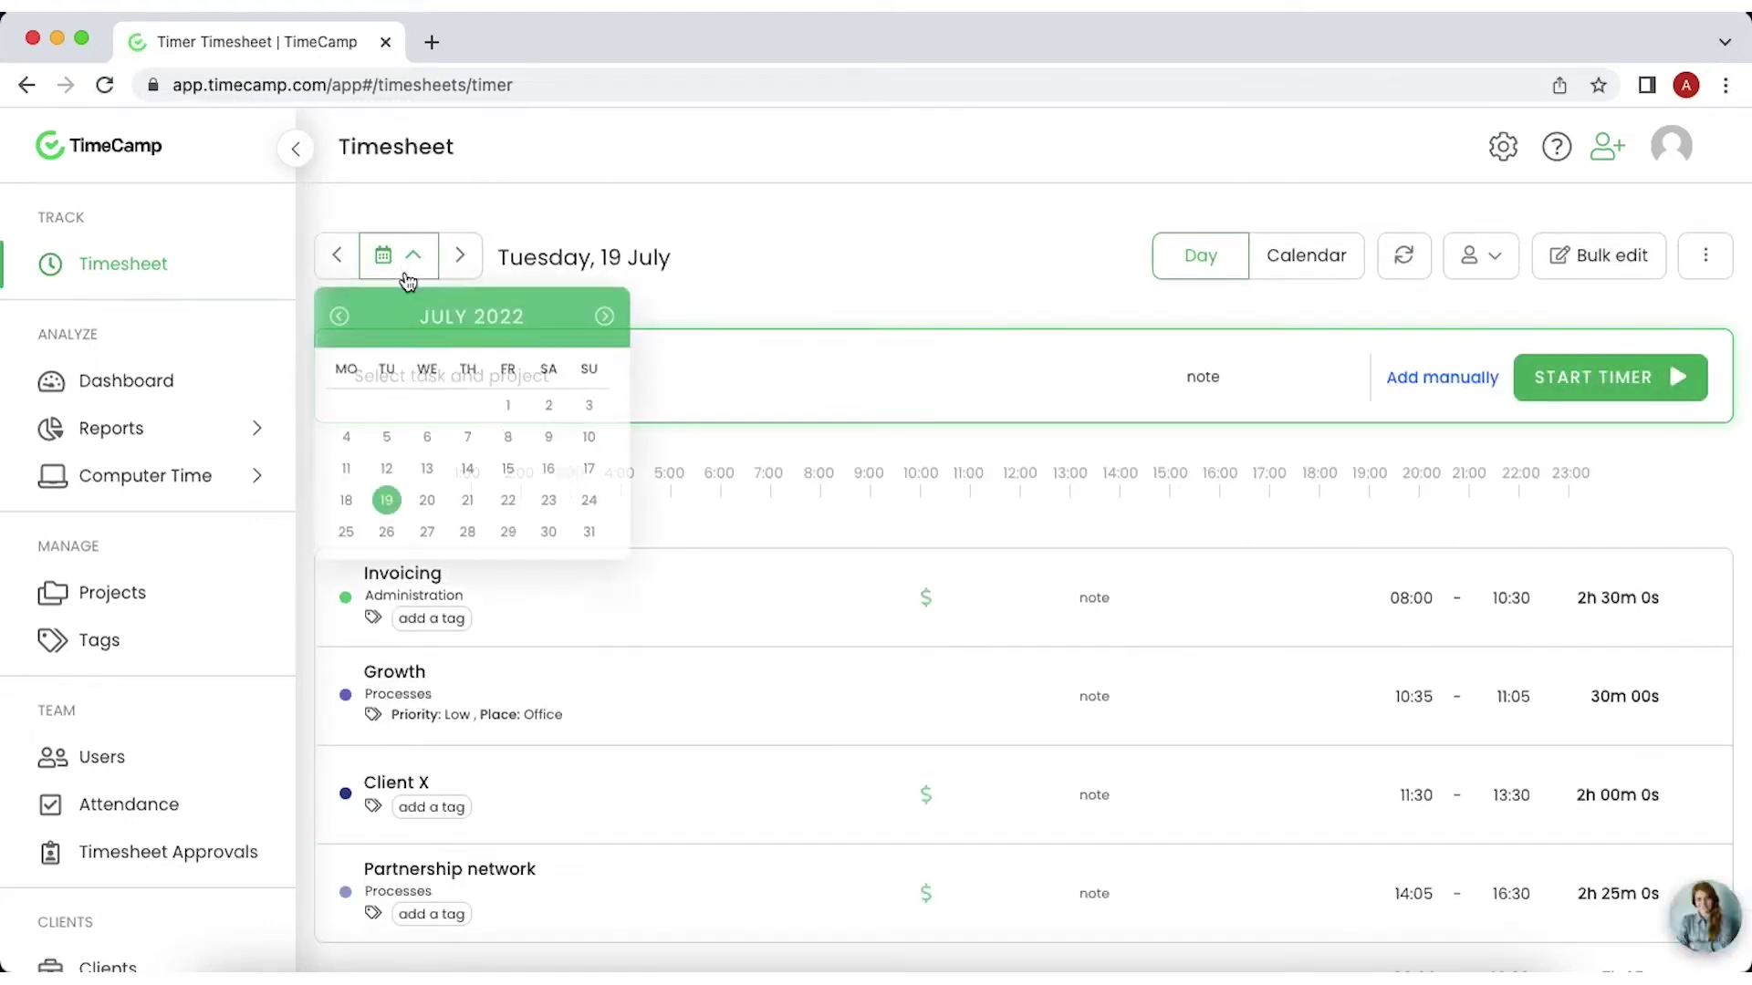
{"action": "left_click", "coordinate": [347, 473]}
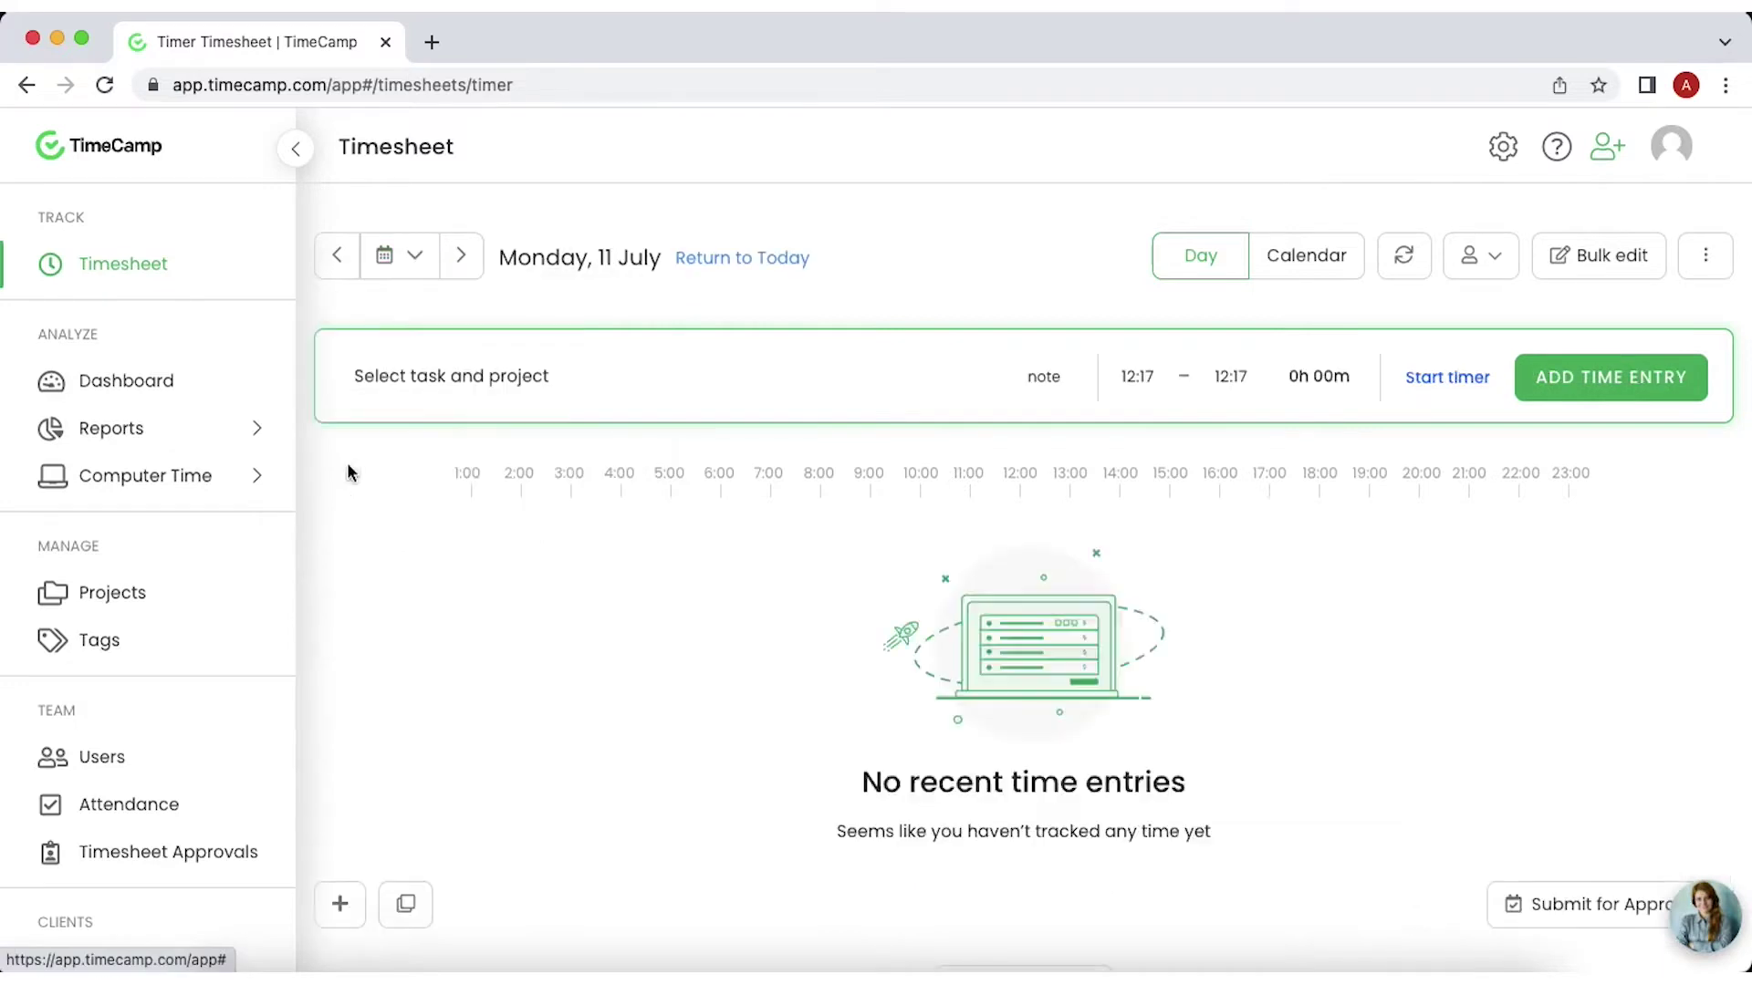
{"action": "left_click", "coordinate": [1314, 267]}
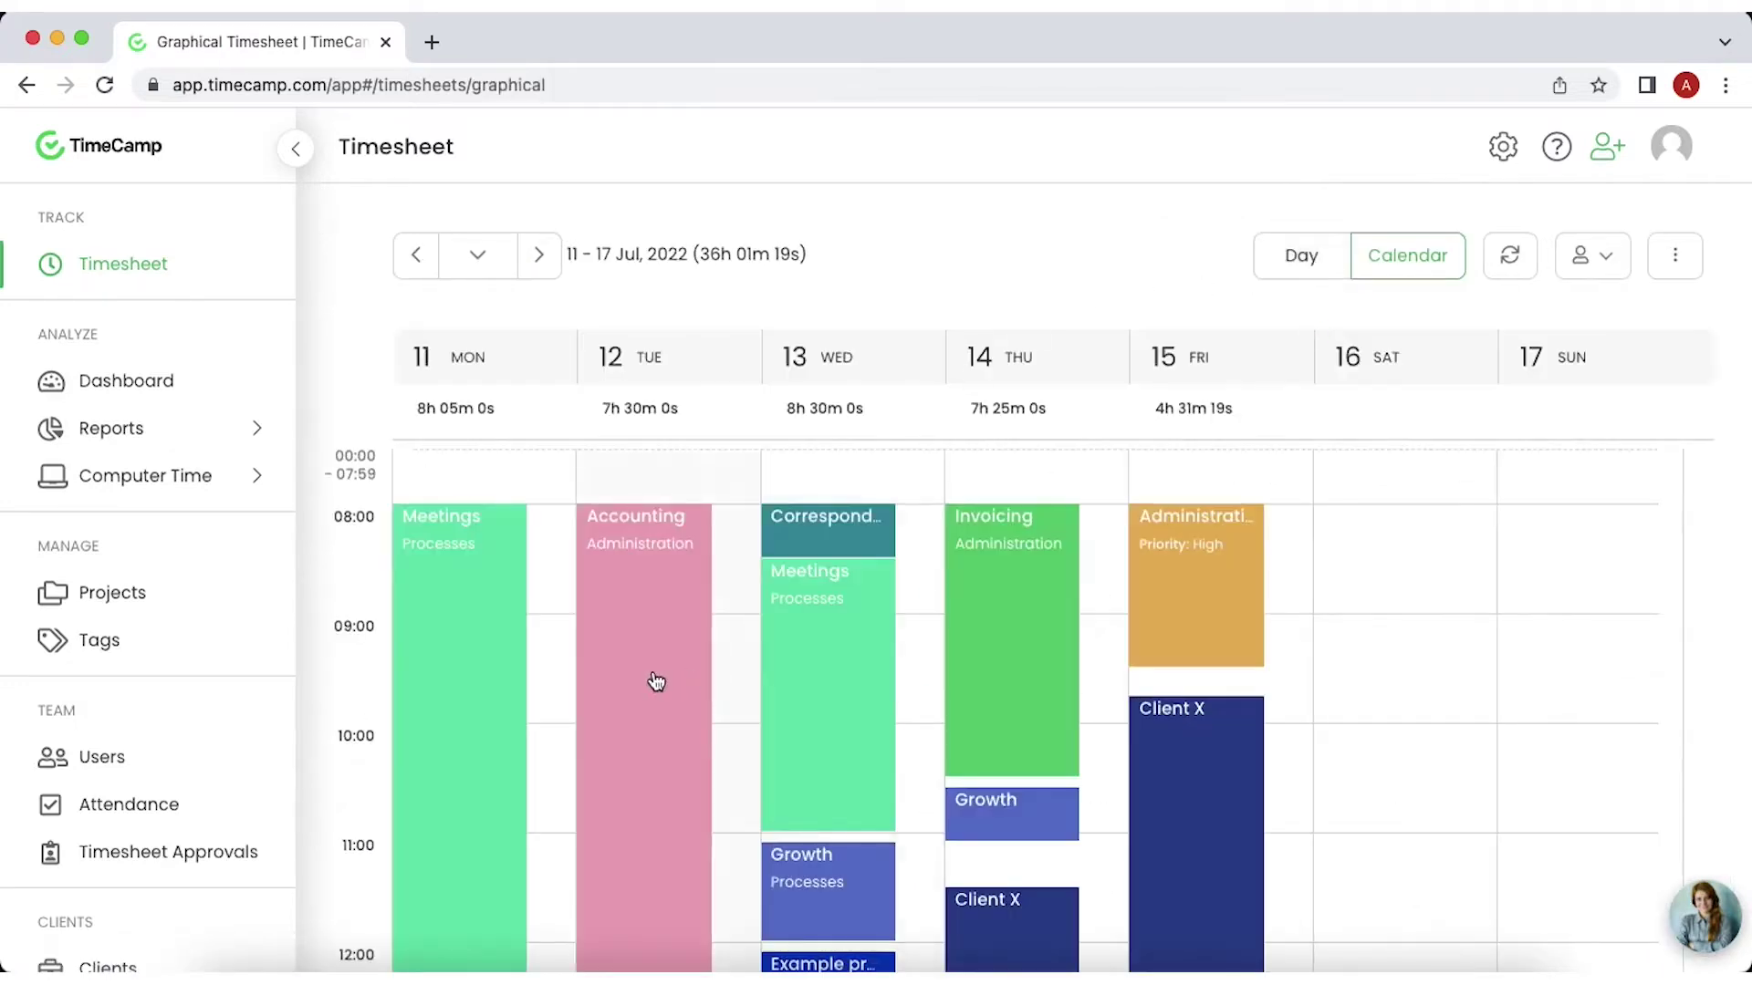
{"action": "left_click", "coordinate": [817, 654]}
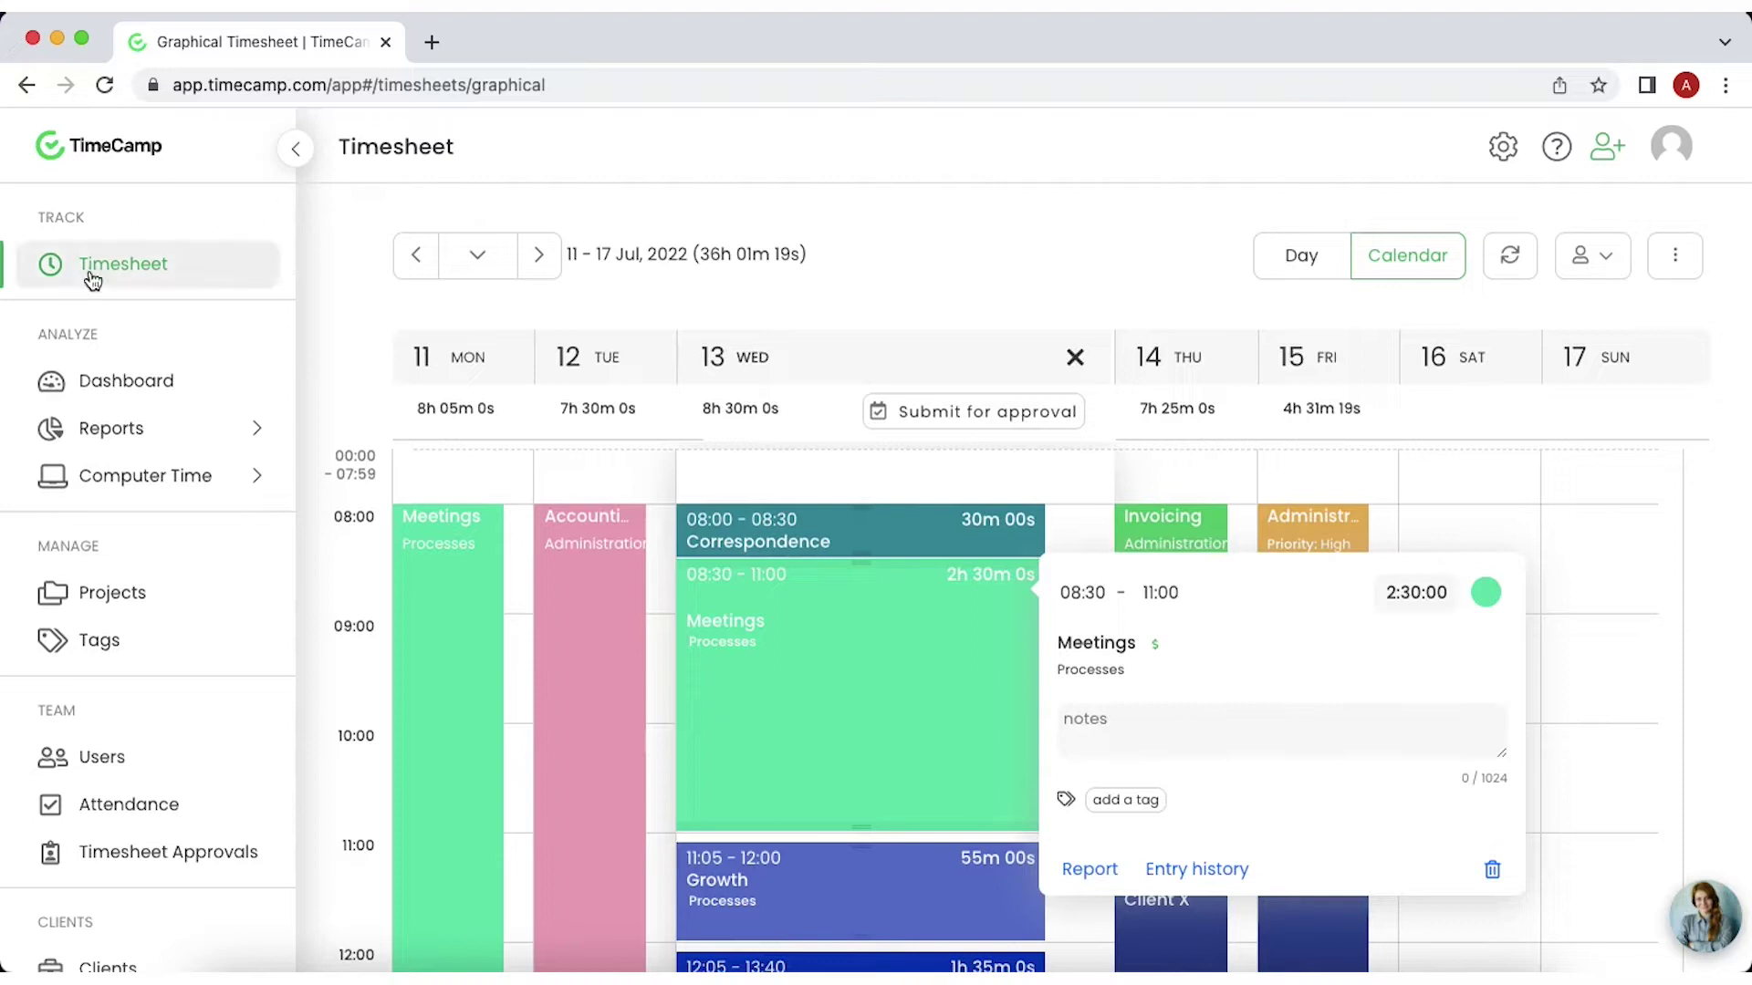
{"action": "left_click", "coordinate": [95, 429]}
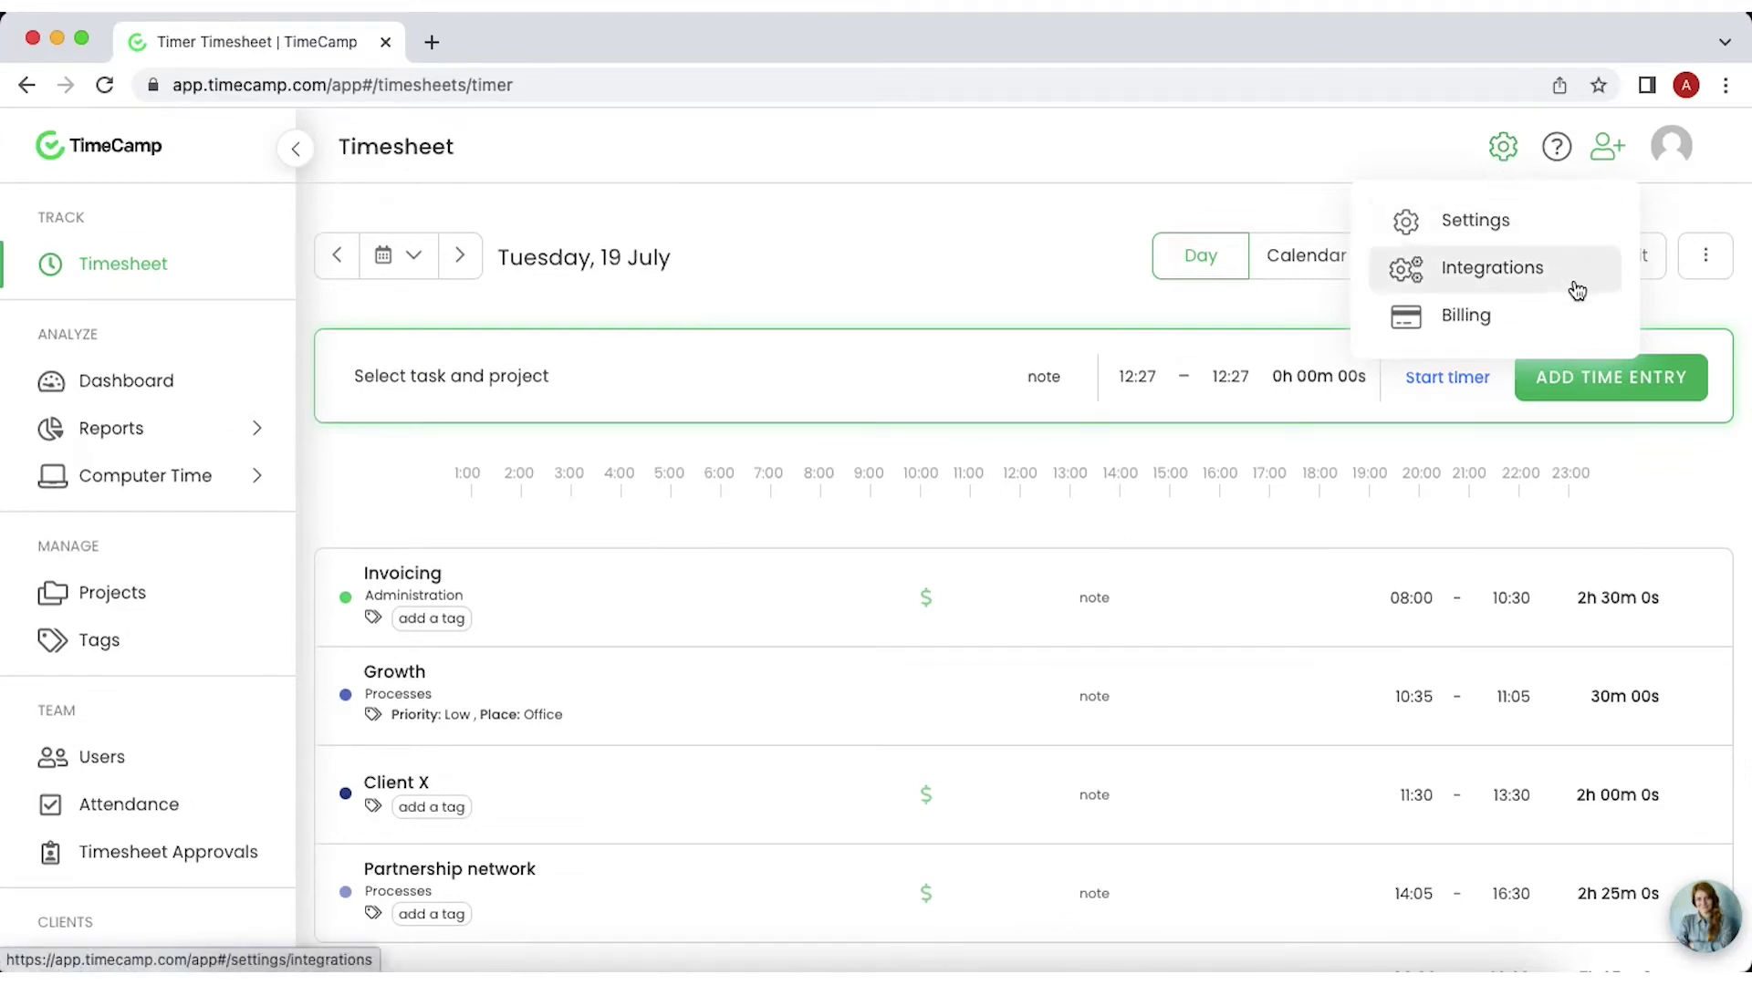
Open Integrations from the gear menu and scroll to the Project Management section listing Asana
{"action": "left_click", "coordinate": [1506, 279]}
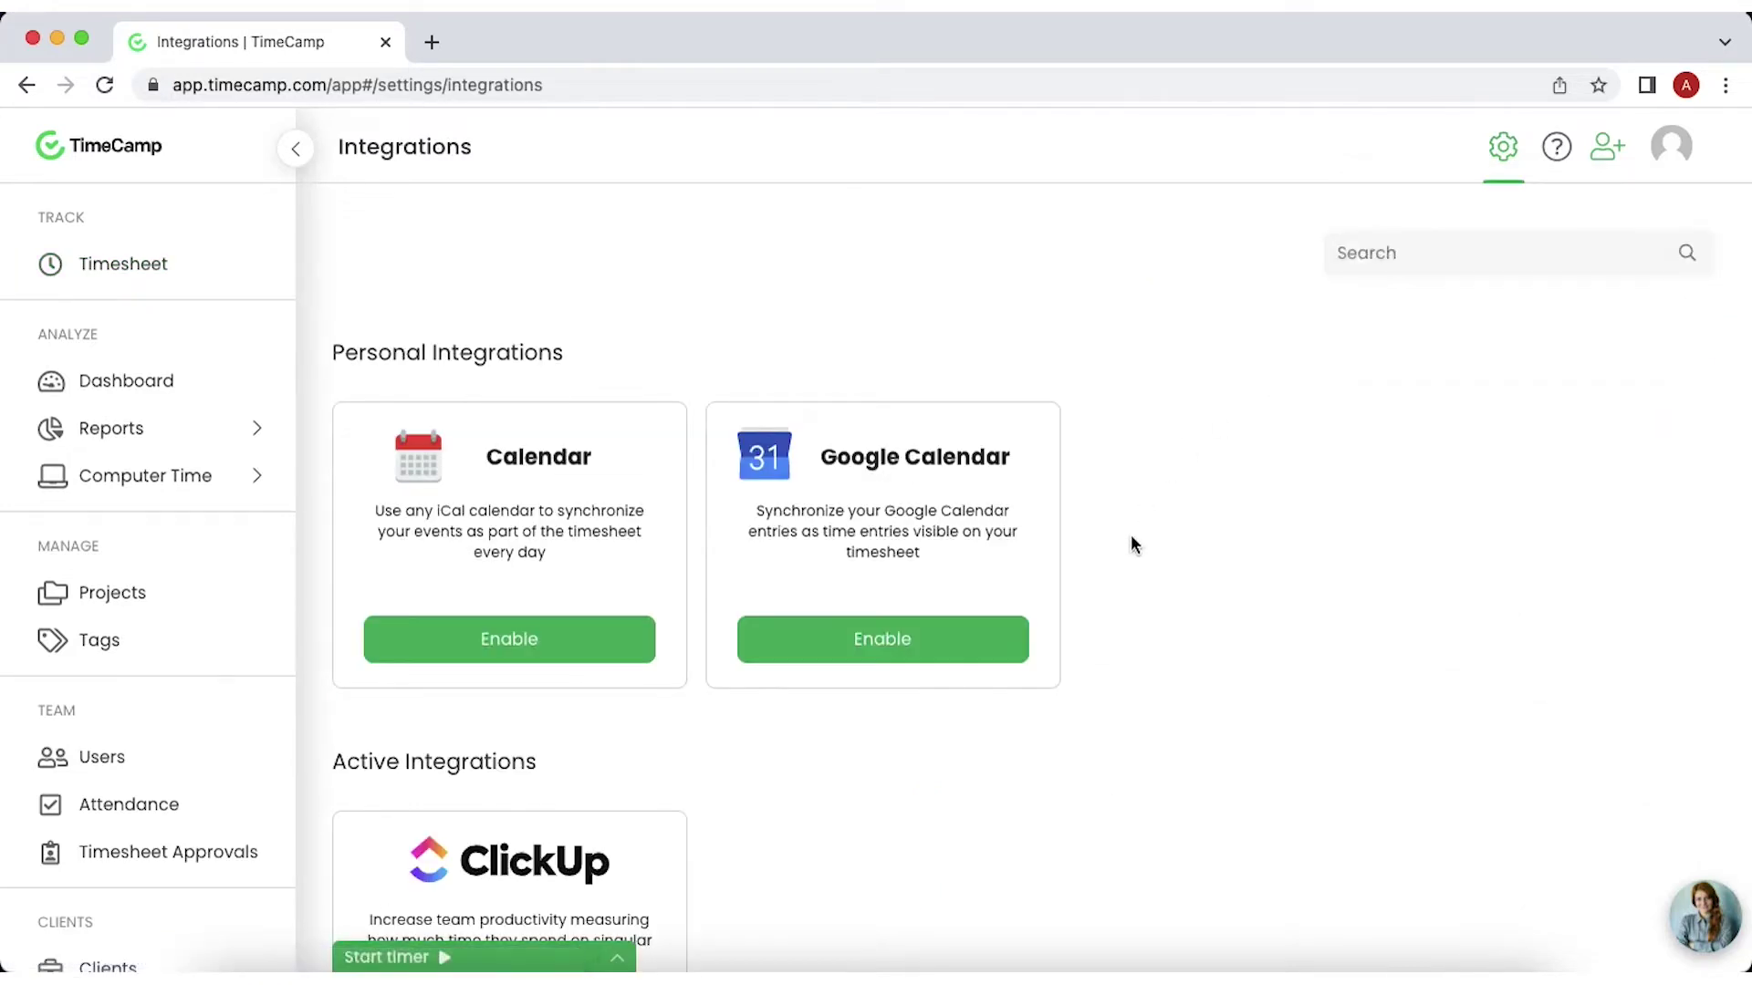
{"action": "scroll", "coordinate": [638, 511], "scroll_direction": "down", "scroll_amount": 6}
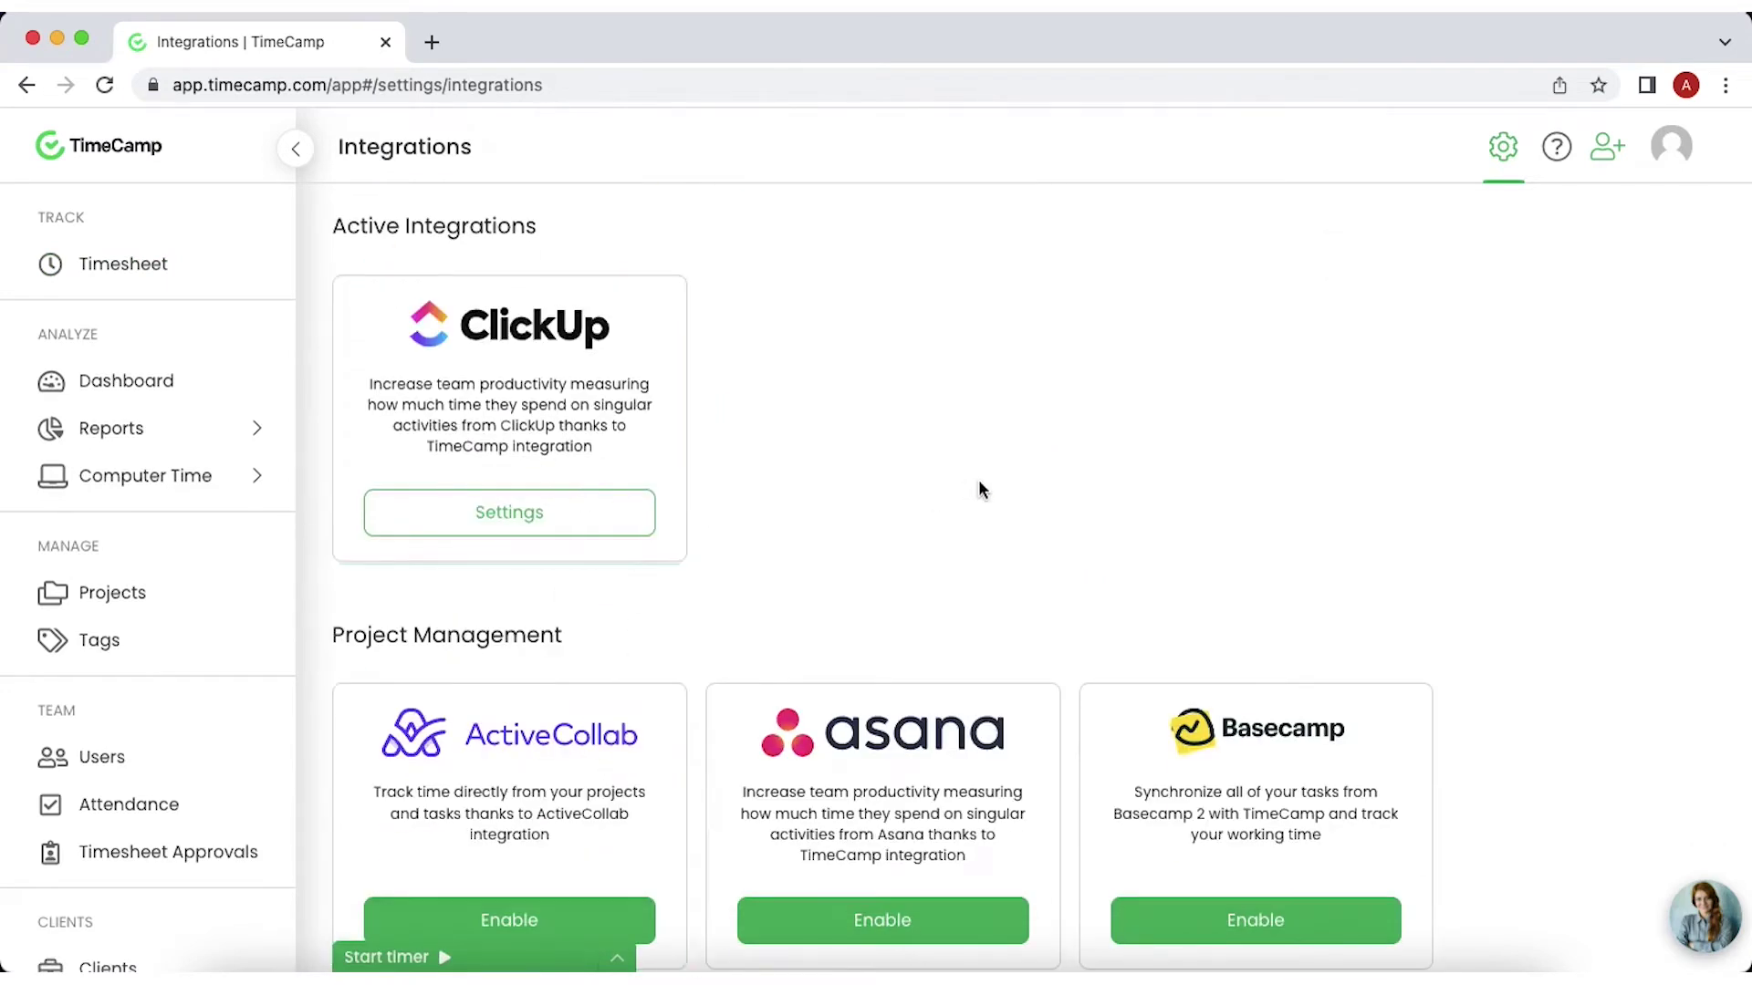
{"action": "scroll", "coordinate": [978, 490], "scroll_direction": "down", "scroll_amount": 3}
{"action": "scroll", "coordinate": [978, 490], "scroll_direction": "up", "scroll_amount": 4}
Open the account owner's My profile settings from the avatar menu and scroll through them
{"action": "left_click", "coordinate": [1675, 165]}
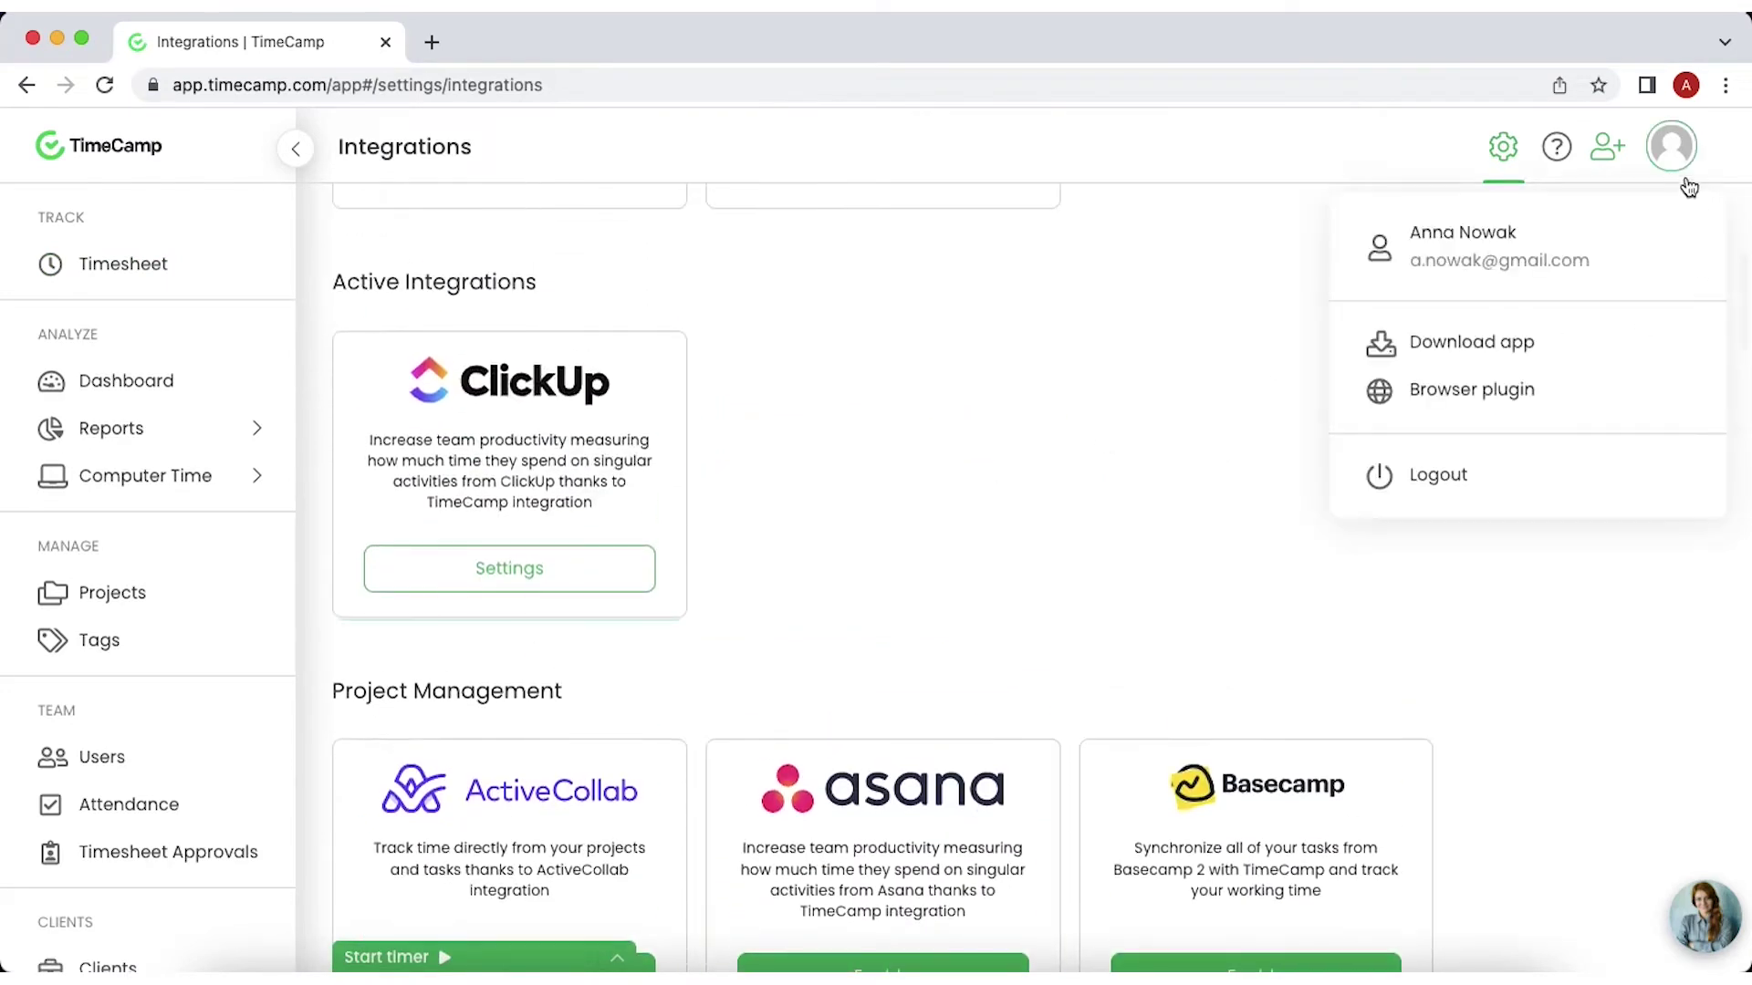
{"action": "left_click", "coordinate": [1655, 259]}
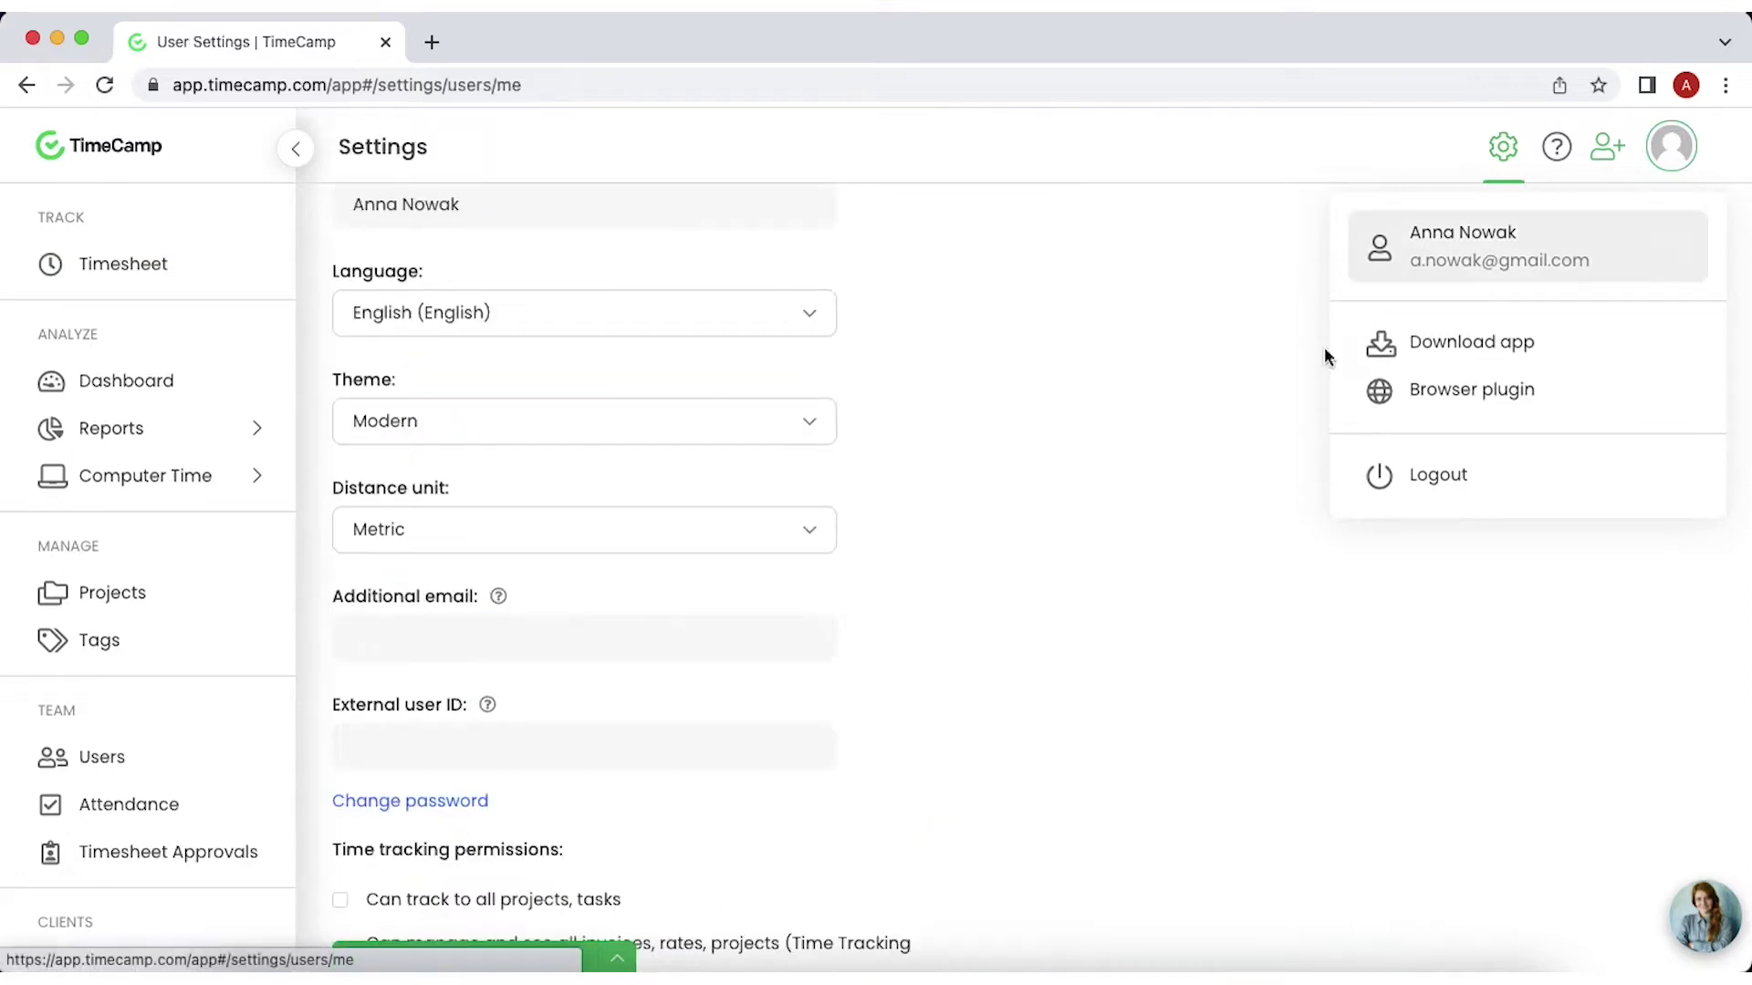
{"action": "scroll", "coordinate": [1071, 401], "scroll_direction": "up", "scroll_amount": 5}
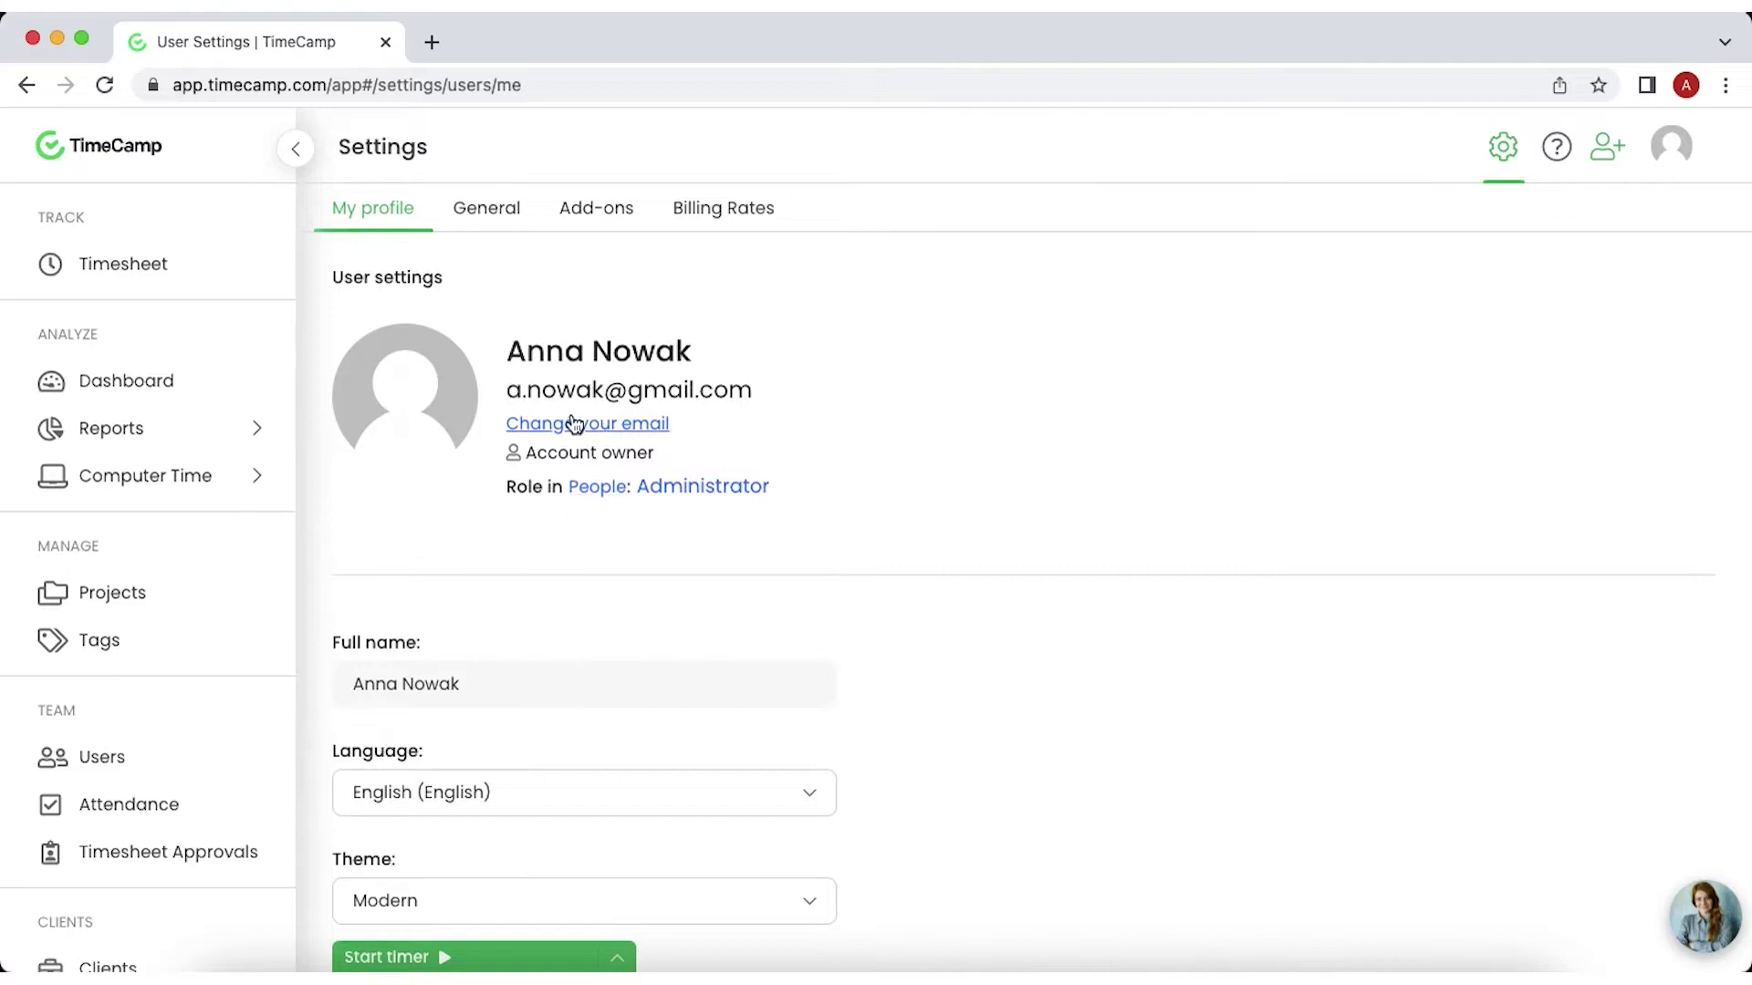
{"action": "scroll", "coordinate": [584, 653], "scroll_direction": "down", "scroll_amount": 6}
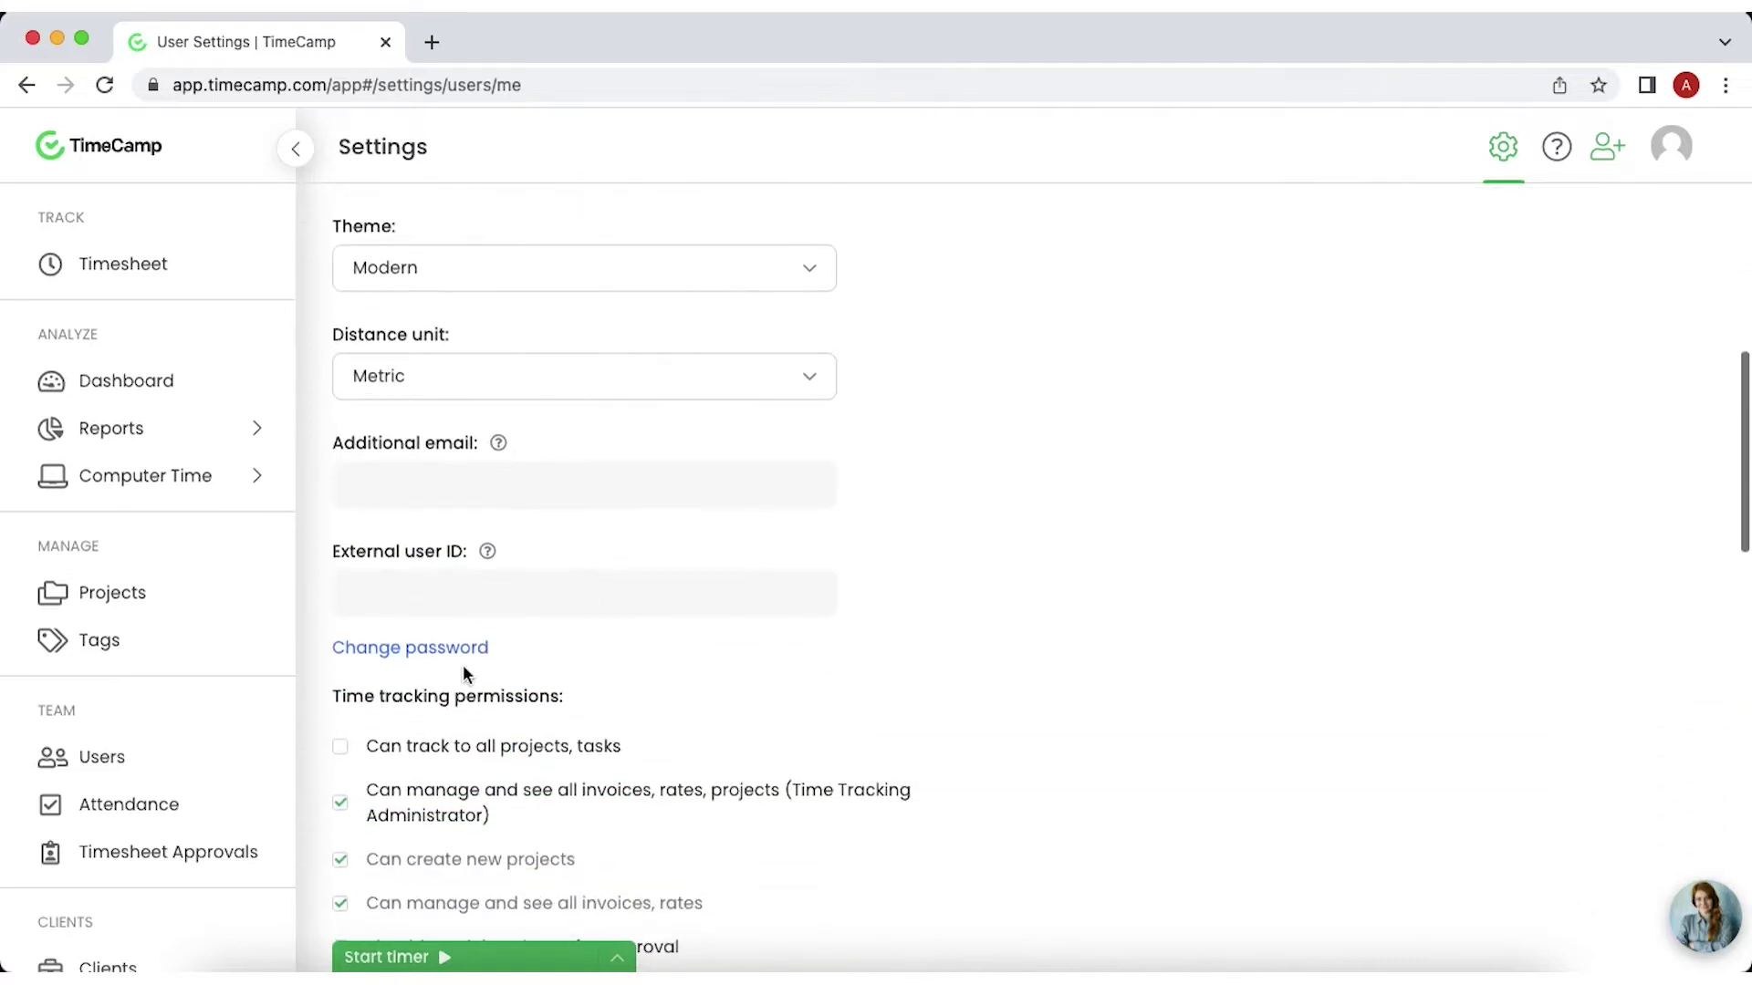
{"action": "scroll", "coordinate": [566, 681], "scroll_direction": "up", "scroll_amount": 4}
{"action": "scroll", "coordinate": [568, 680], "scroll_direction": "up", "scroll_amount": 3}
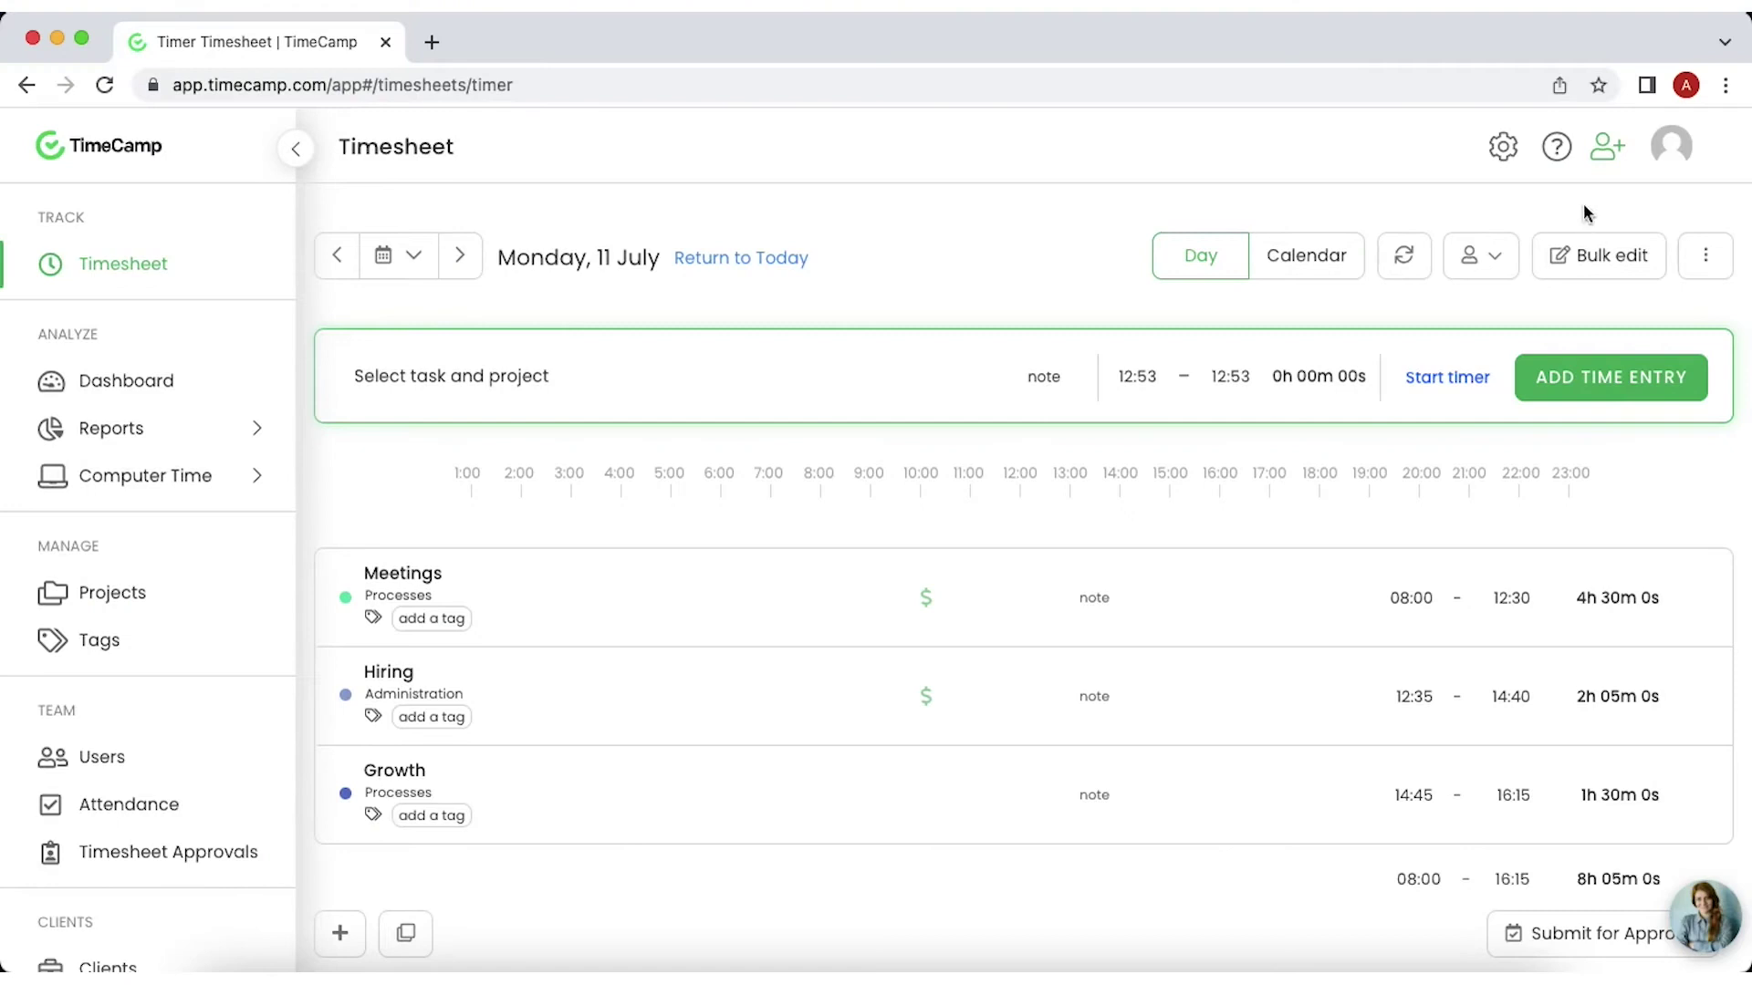
Open the add-user dialog and copy the shareable team invite link
{"action": "left_click", "coordinate": [1608, 149]}
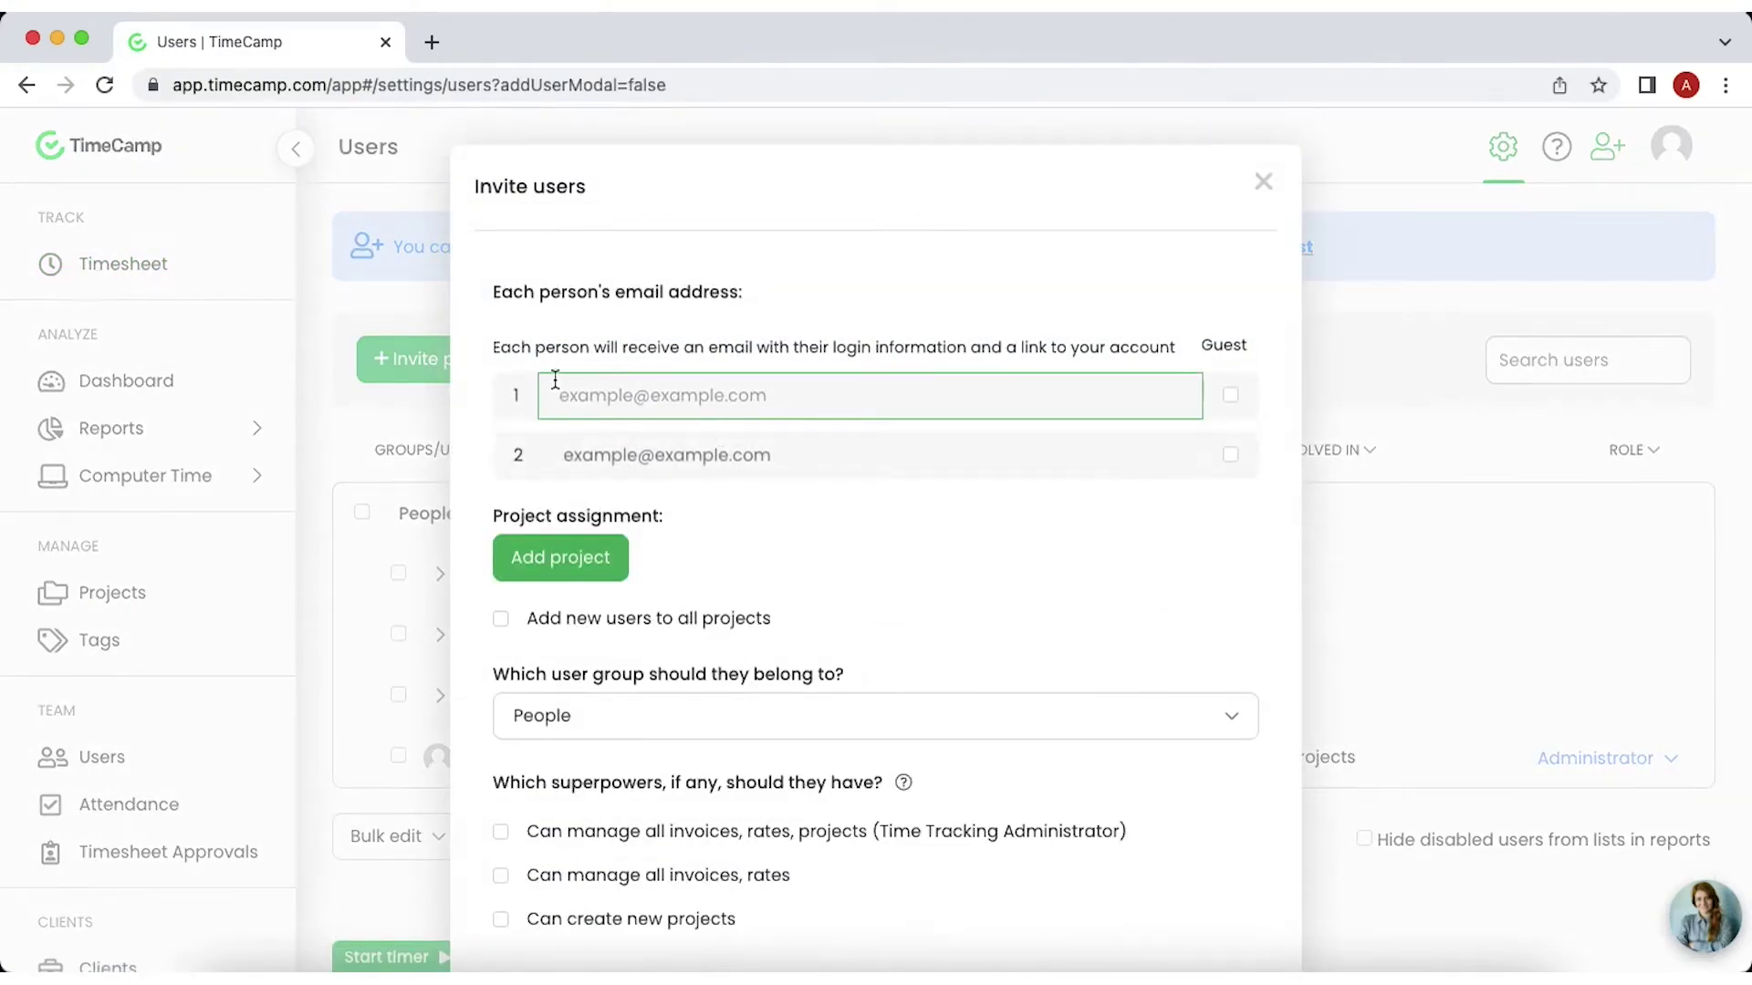
{"action": "scroll", "coordinate": [593, 447], "scroll_direction": "down", "scroll_amount": 3}
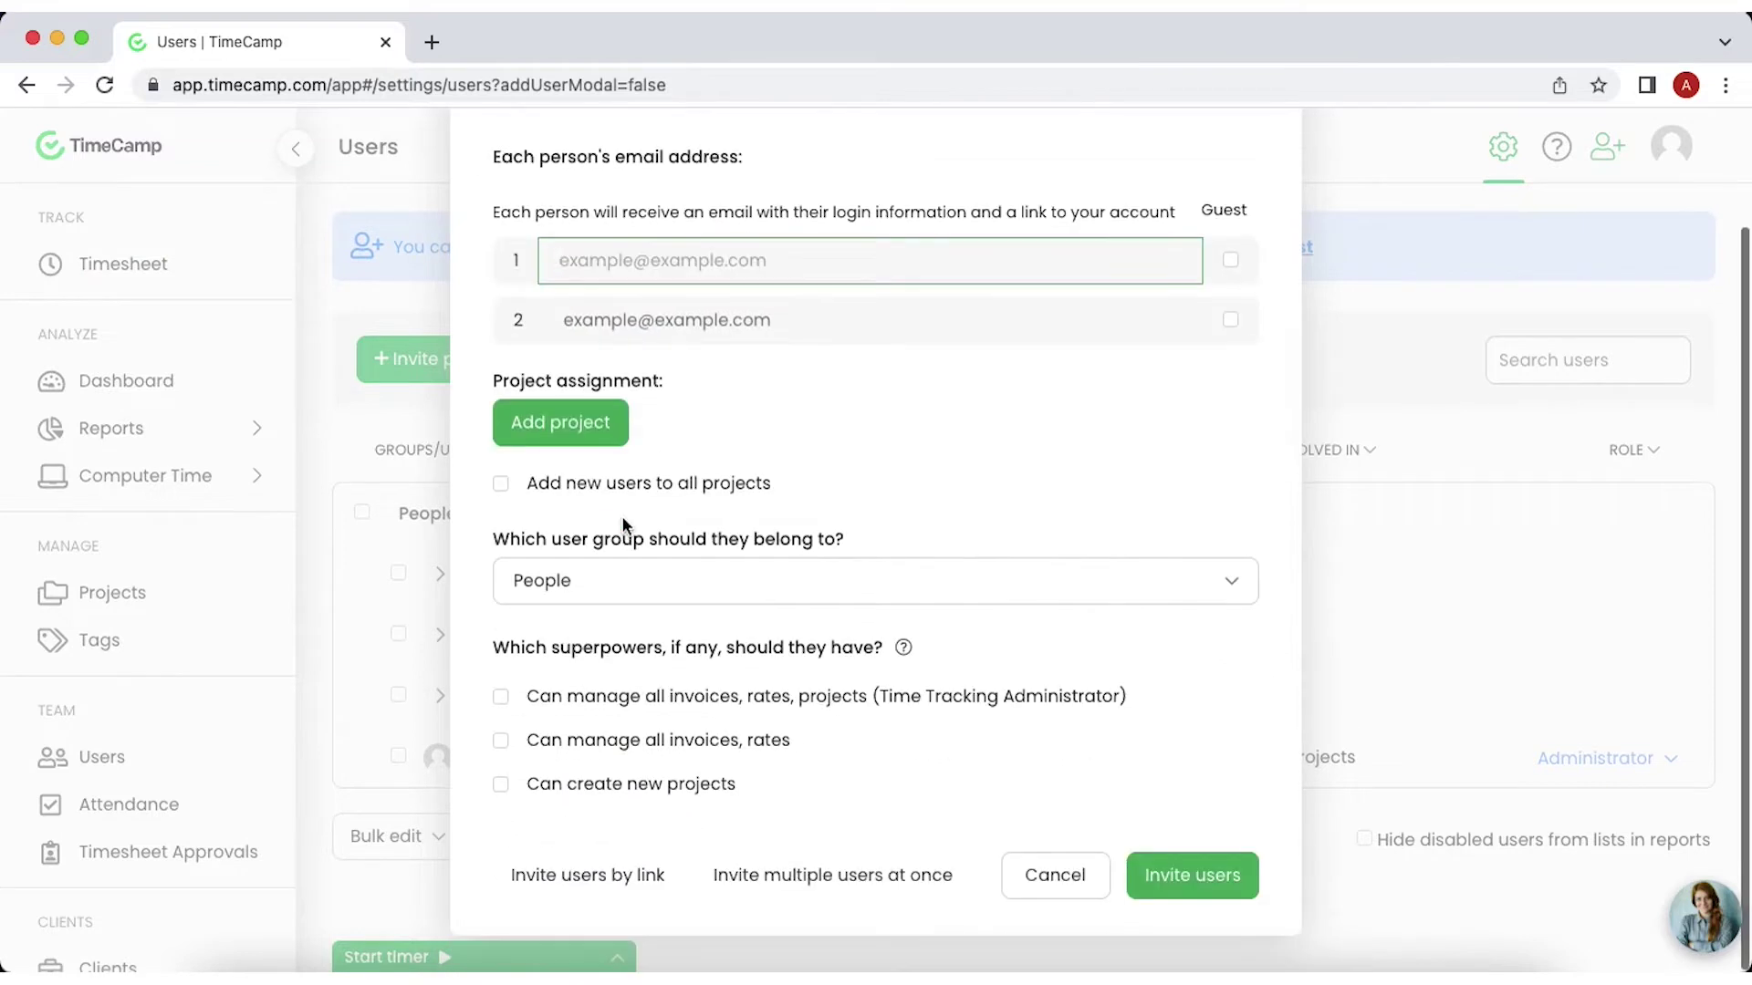
{"action": "left_click", "coordinate": [600, 877]}
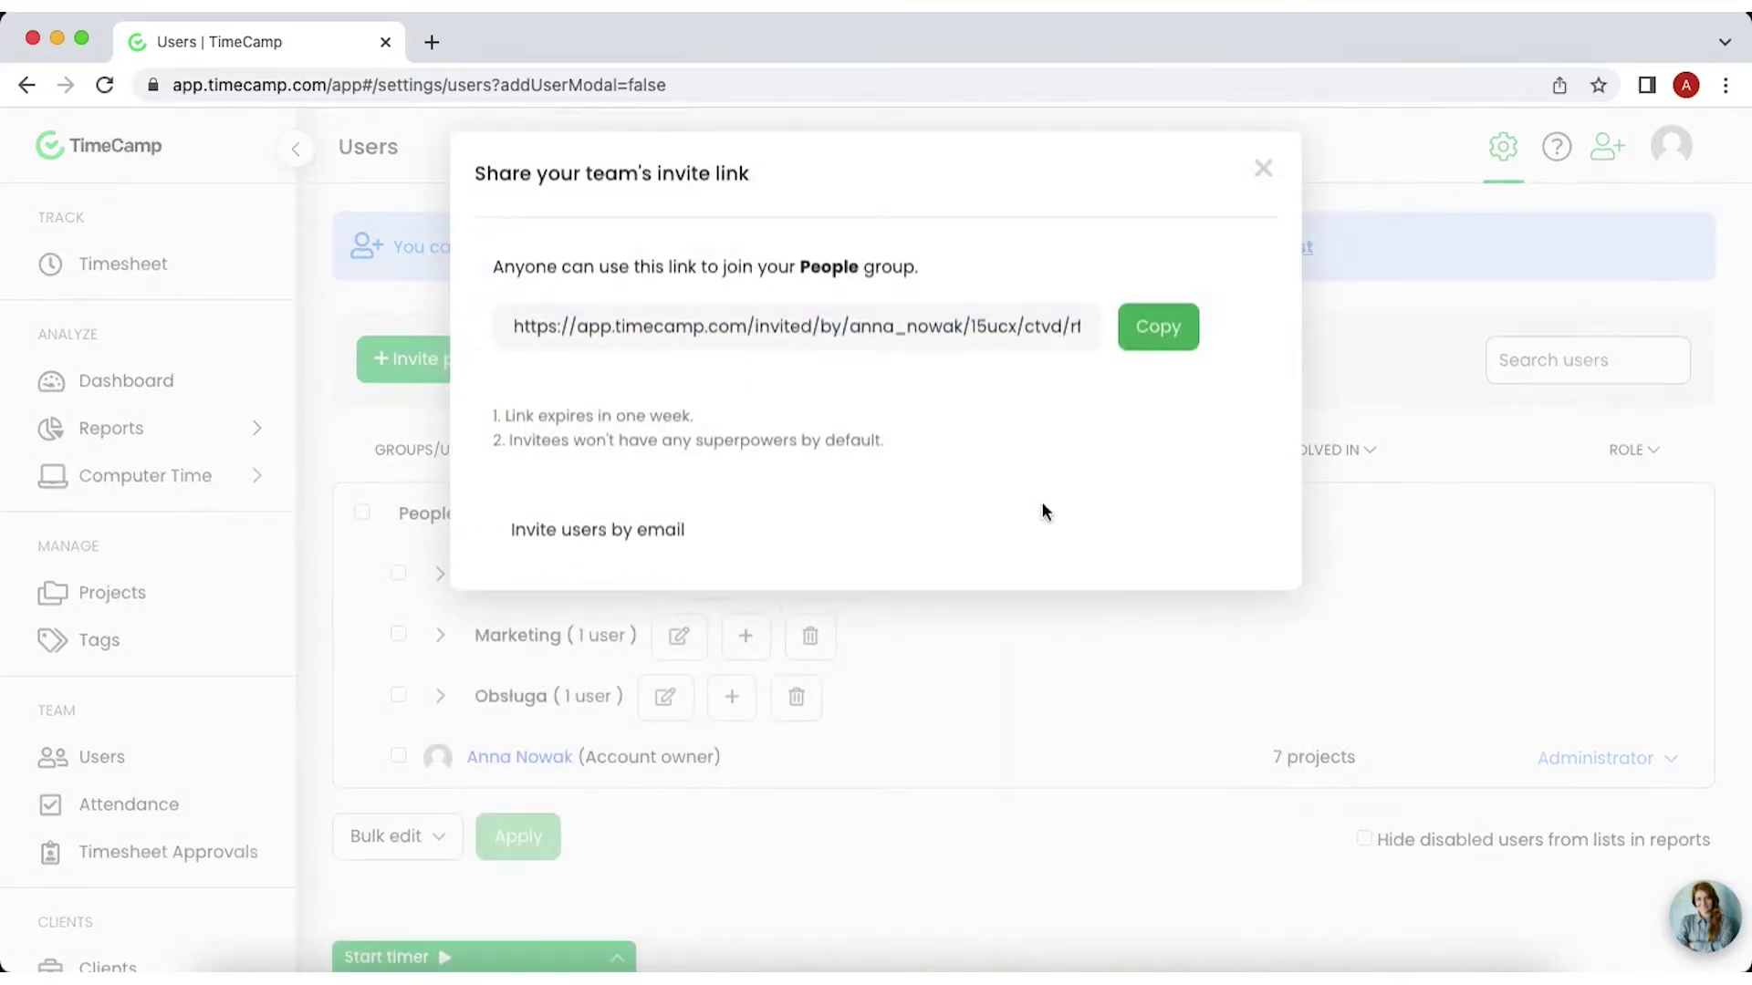
{"action": "left_click", "coordinate": [1134, 356]}
Look at the email and CSV multiple-user invite options, then cancel without inviting anyone
{"action": "left_click", "coordinate": [615, 550]}
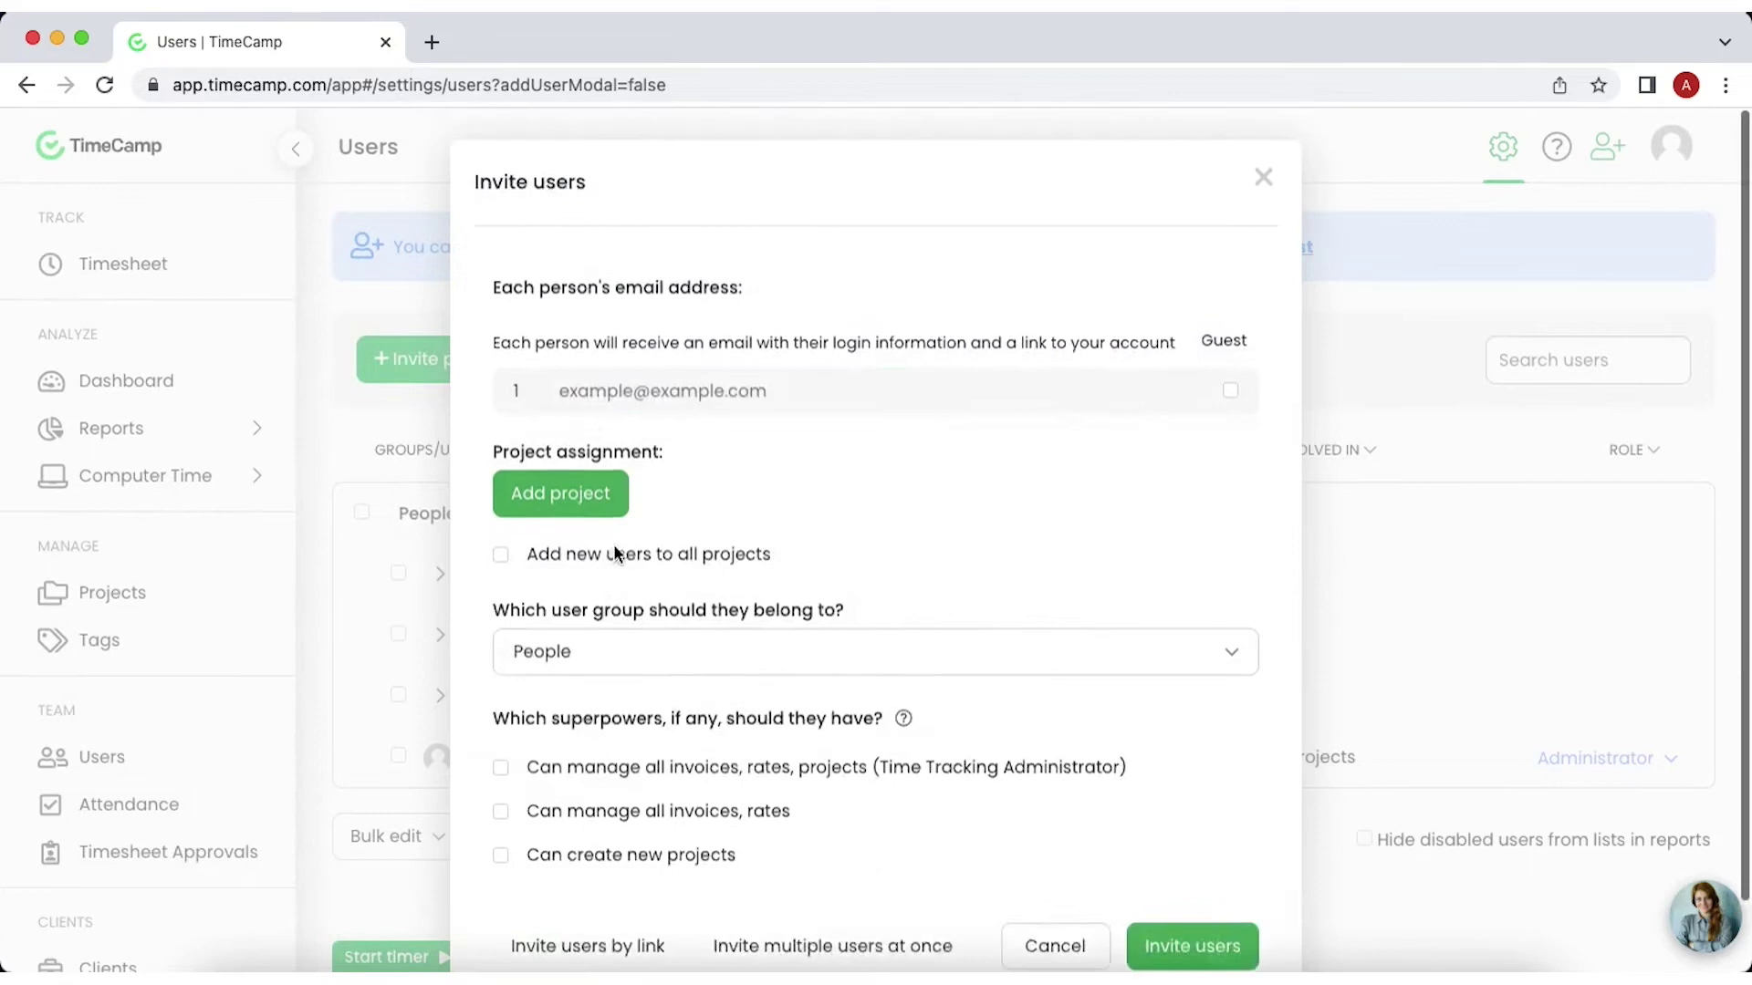
{"action": "scroll", "coordinate": [765, 907], "scroll_direction": "down", "scroll_amount": 3}
{"action": "left_click", "coordinate": [781, 878]}
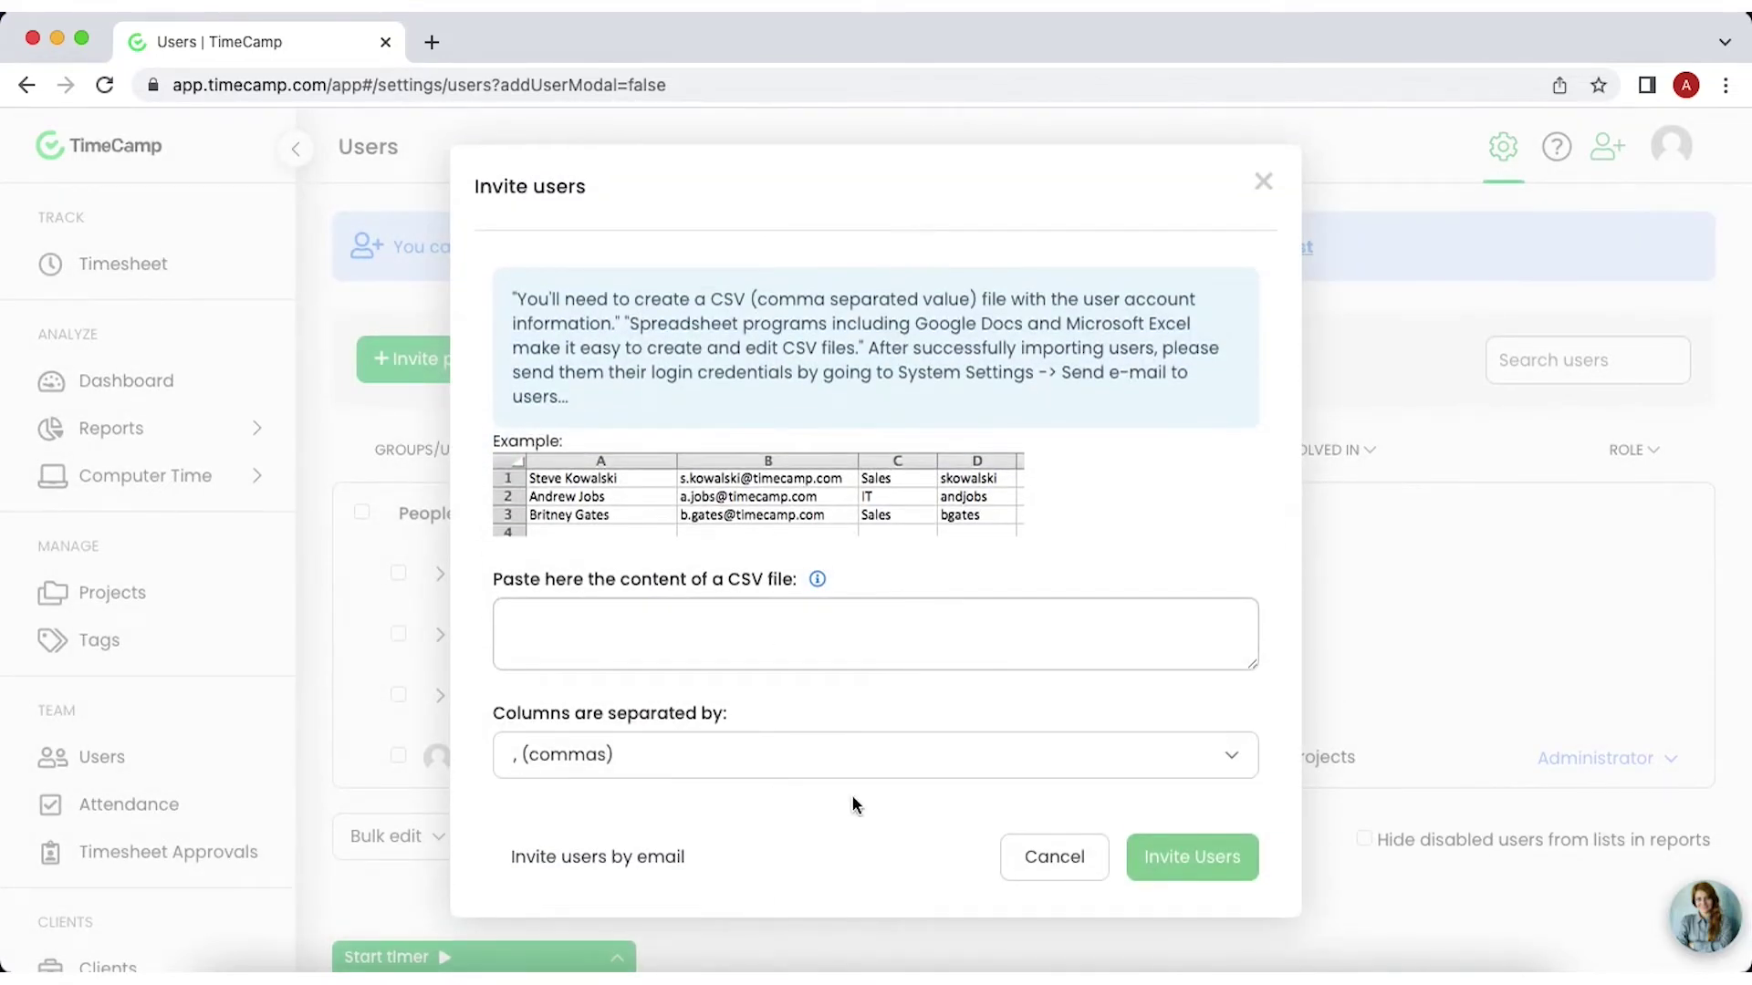
{"action": "left_click", "coordinate": [1063, 859]}
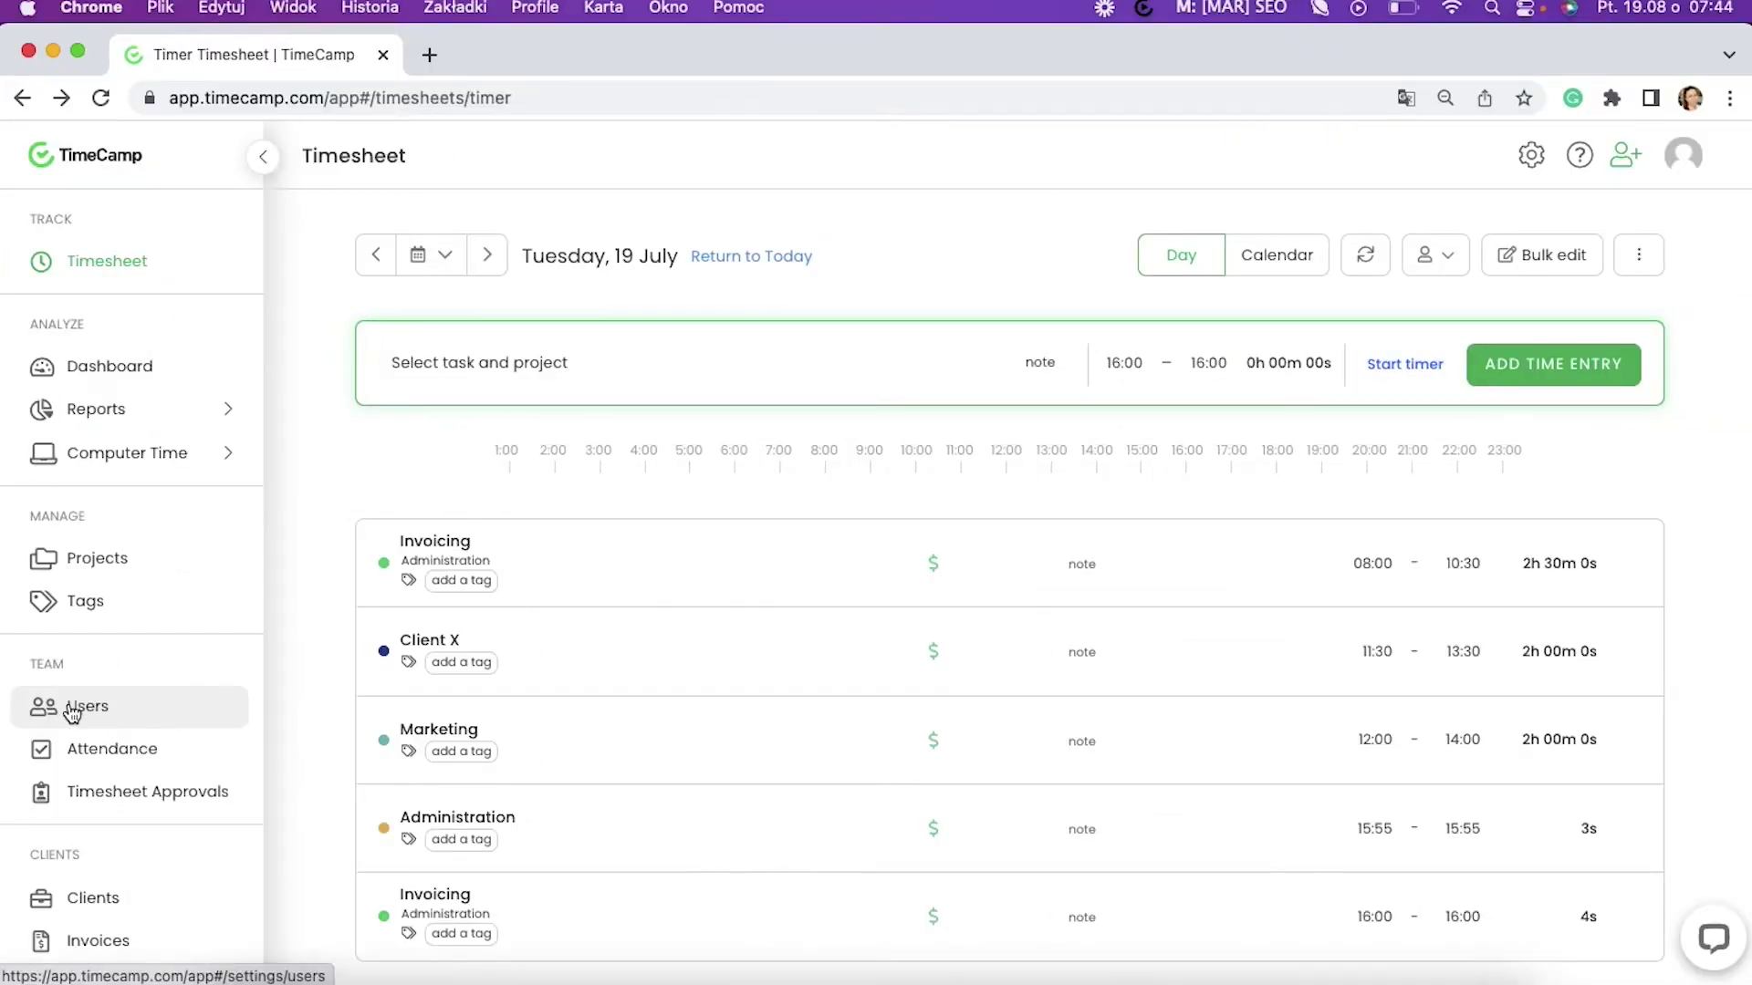
In Users, expand Marketing, open a member's user settings and view the Role choices
{"action": "left_click", "coordinate": [177, 711]}
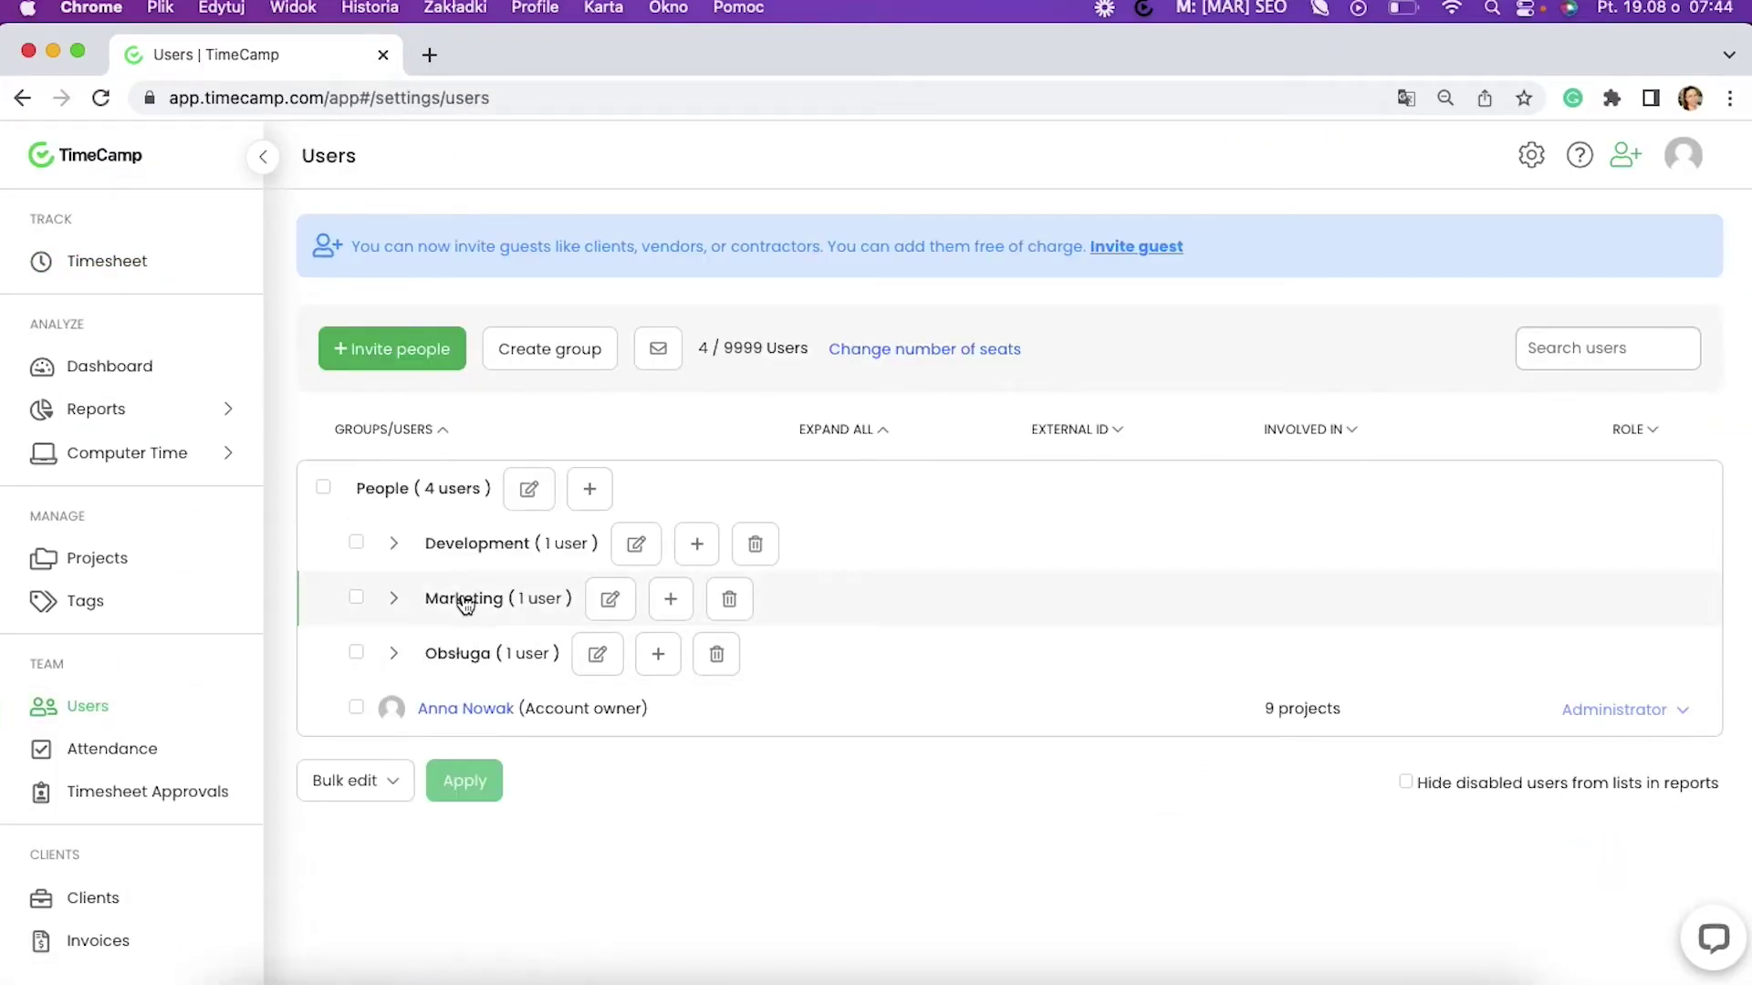
{"action": "left_click", "coordinate": [465, 604]}
{"action": "left_click", "coordinate": [522, 662]}
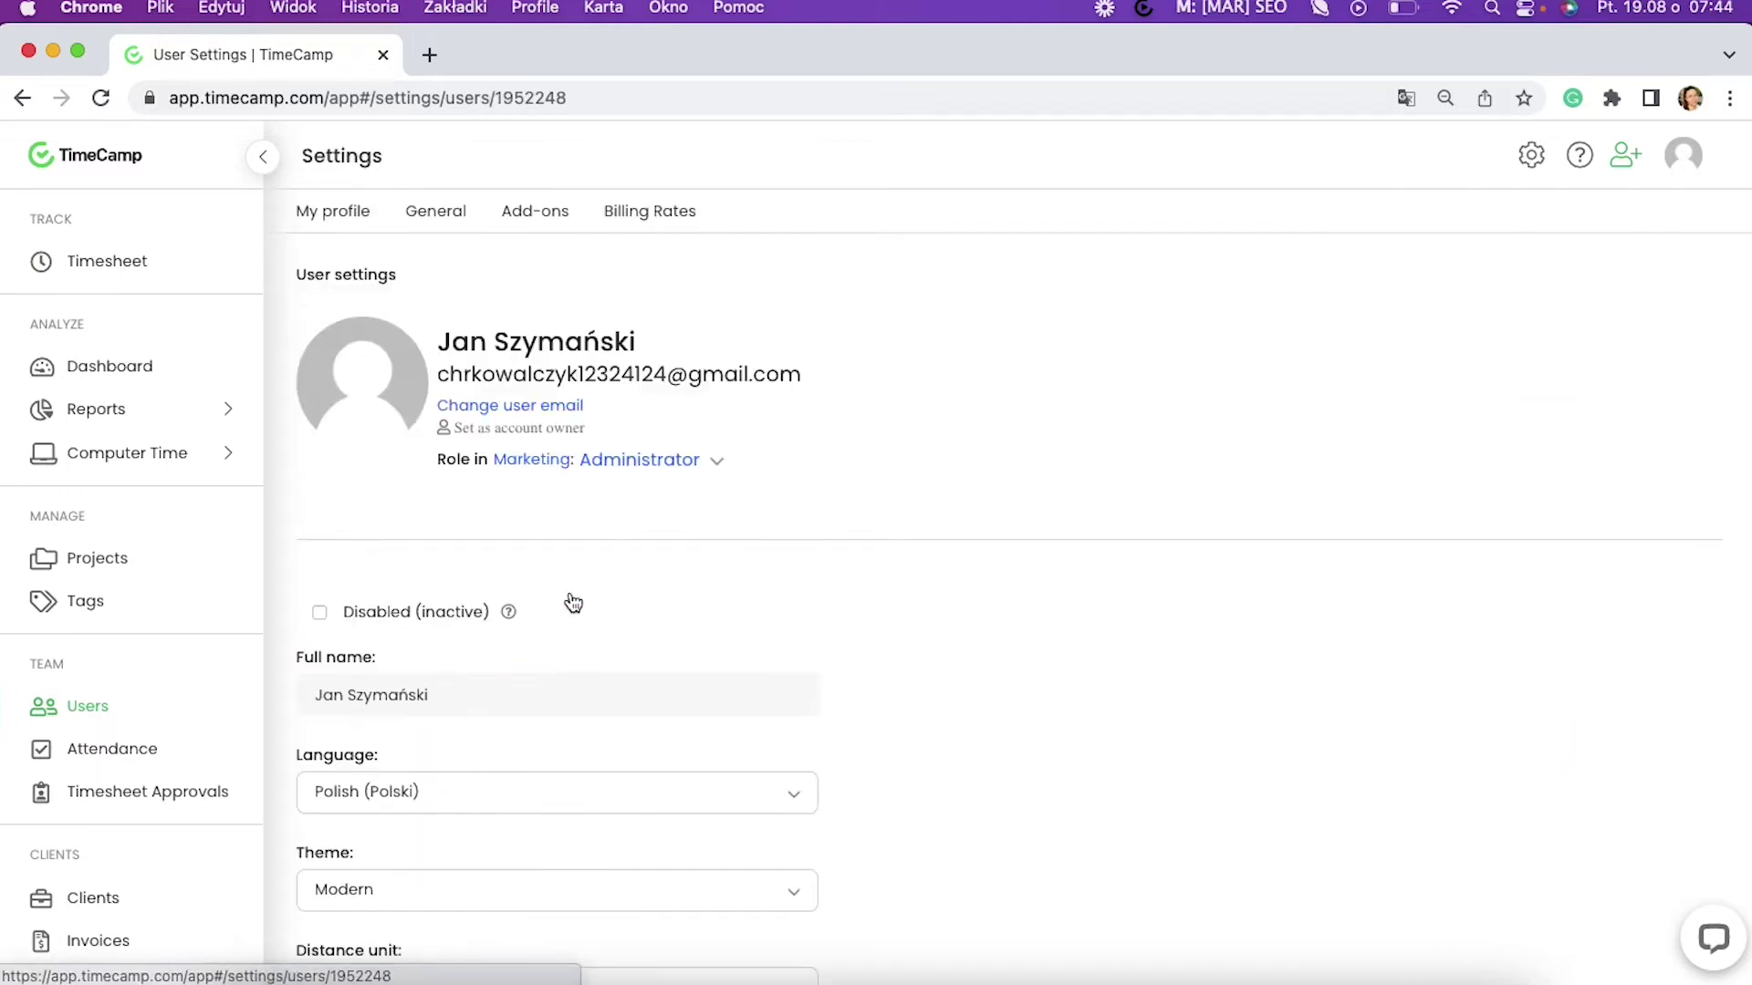
{"action": "left_click", "coordinate": [639, 460]}
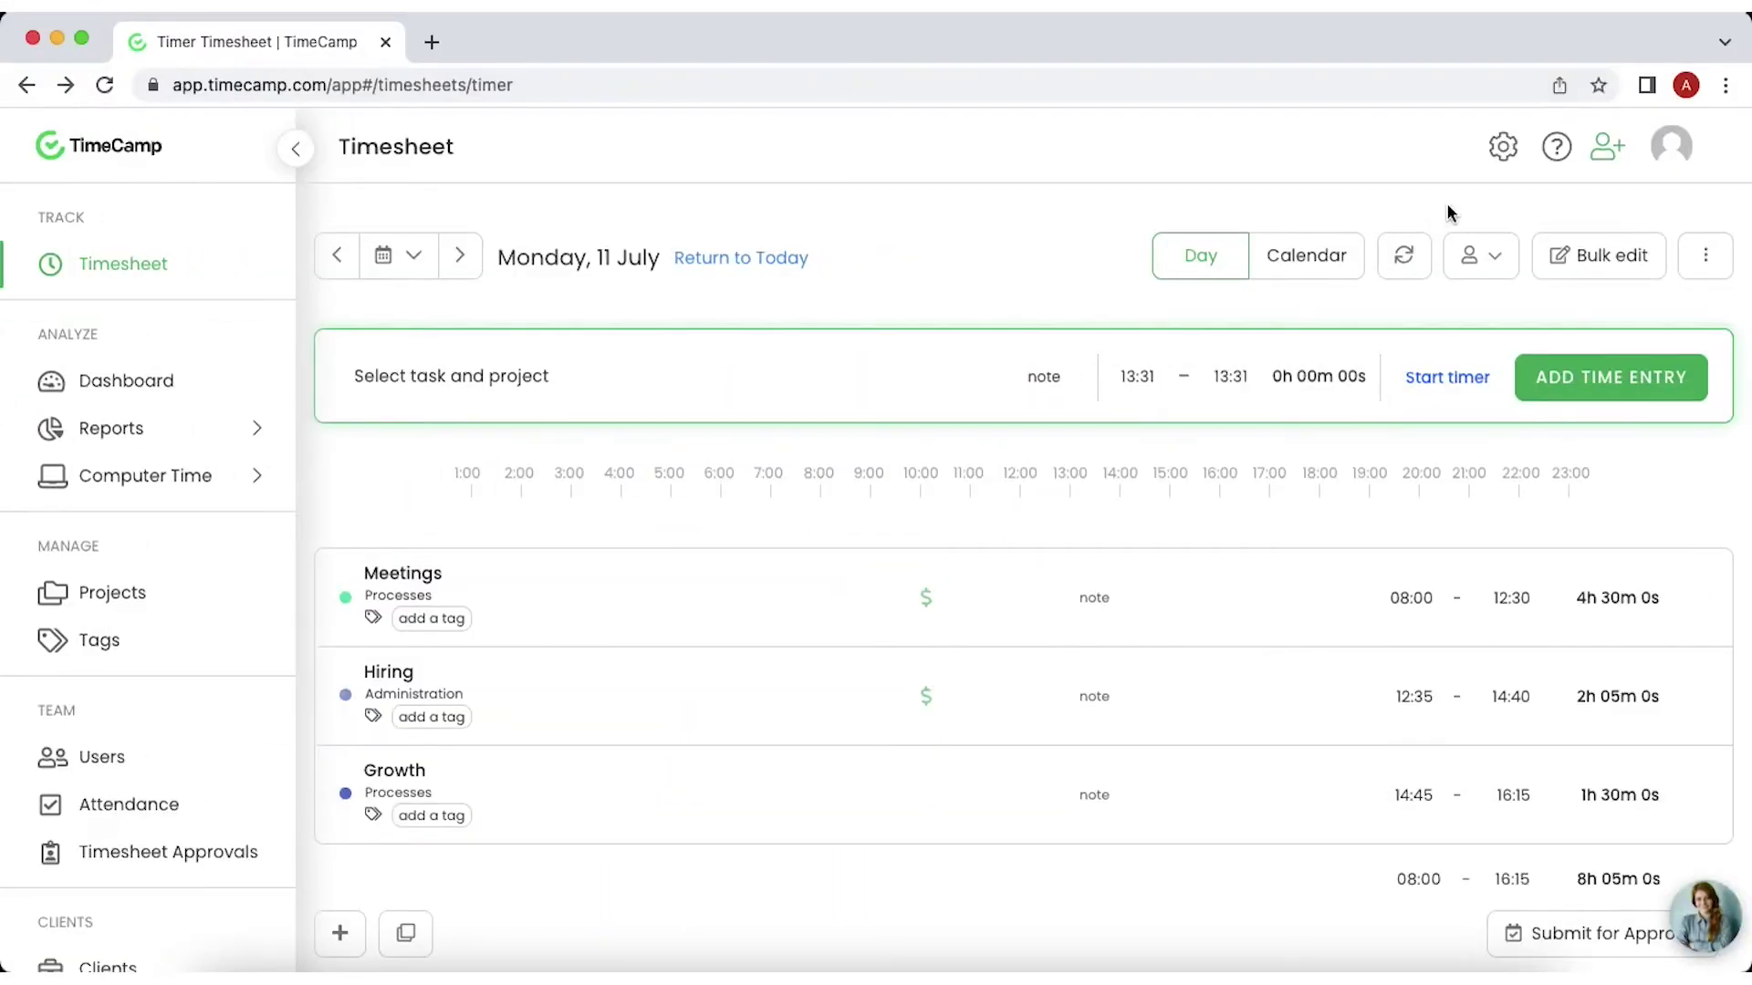
Enable the Asana integration from the Integrations page and dismiss the success message
{"action": "left_click", "coordinate": [1503, 148]}
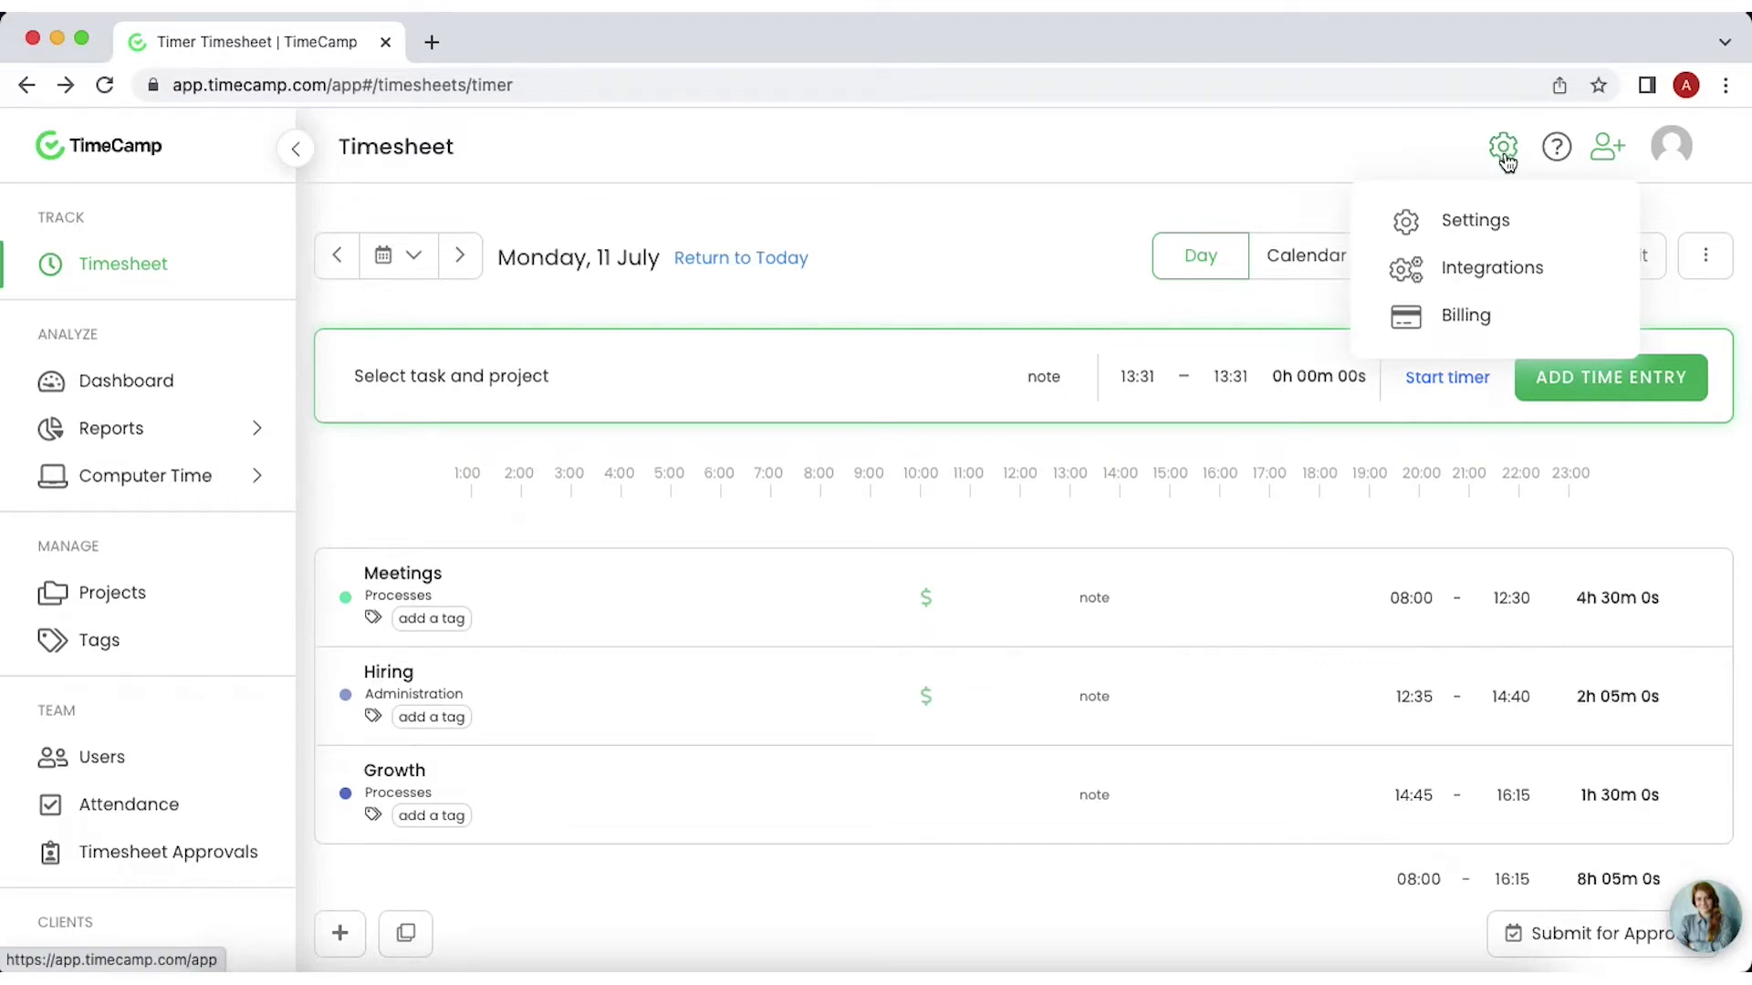
{"action": "left_click", "coordinate": [1504, 274]}
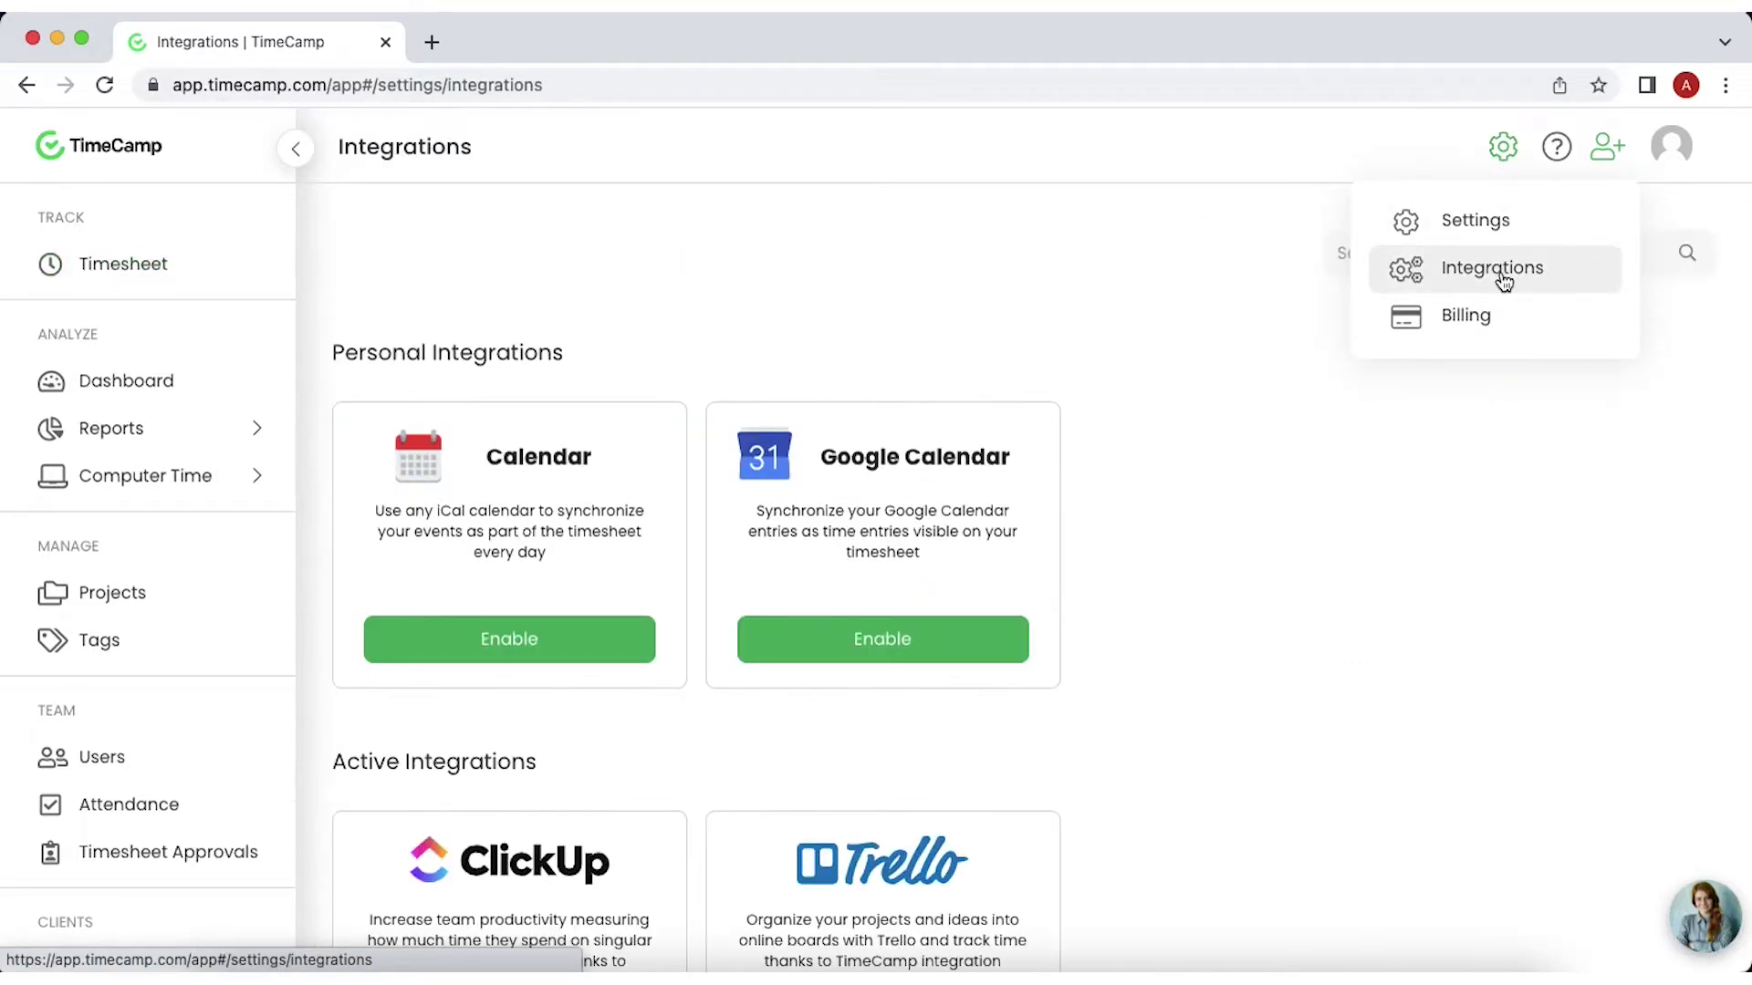
{"action": "scroll", "coordinate": [1235, 627], "scroll_direction": "down", "scroll_amount": 8}
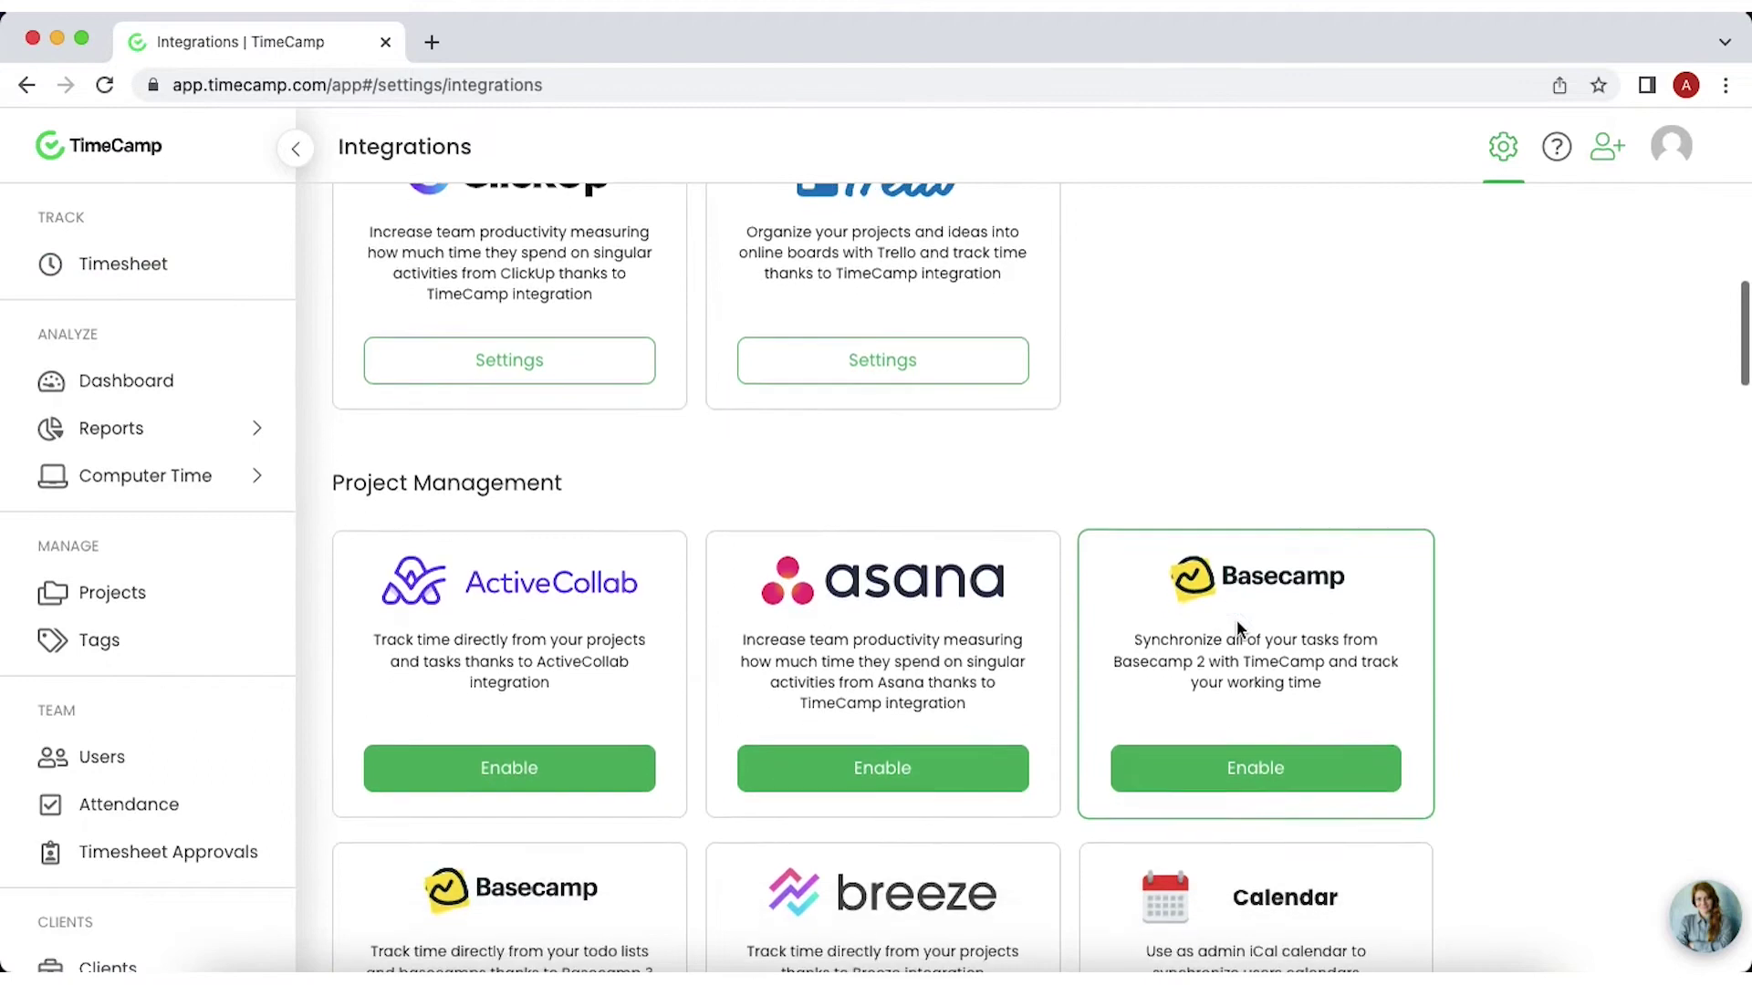
{"action": "left_click", "coordinate": [859, 781]}
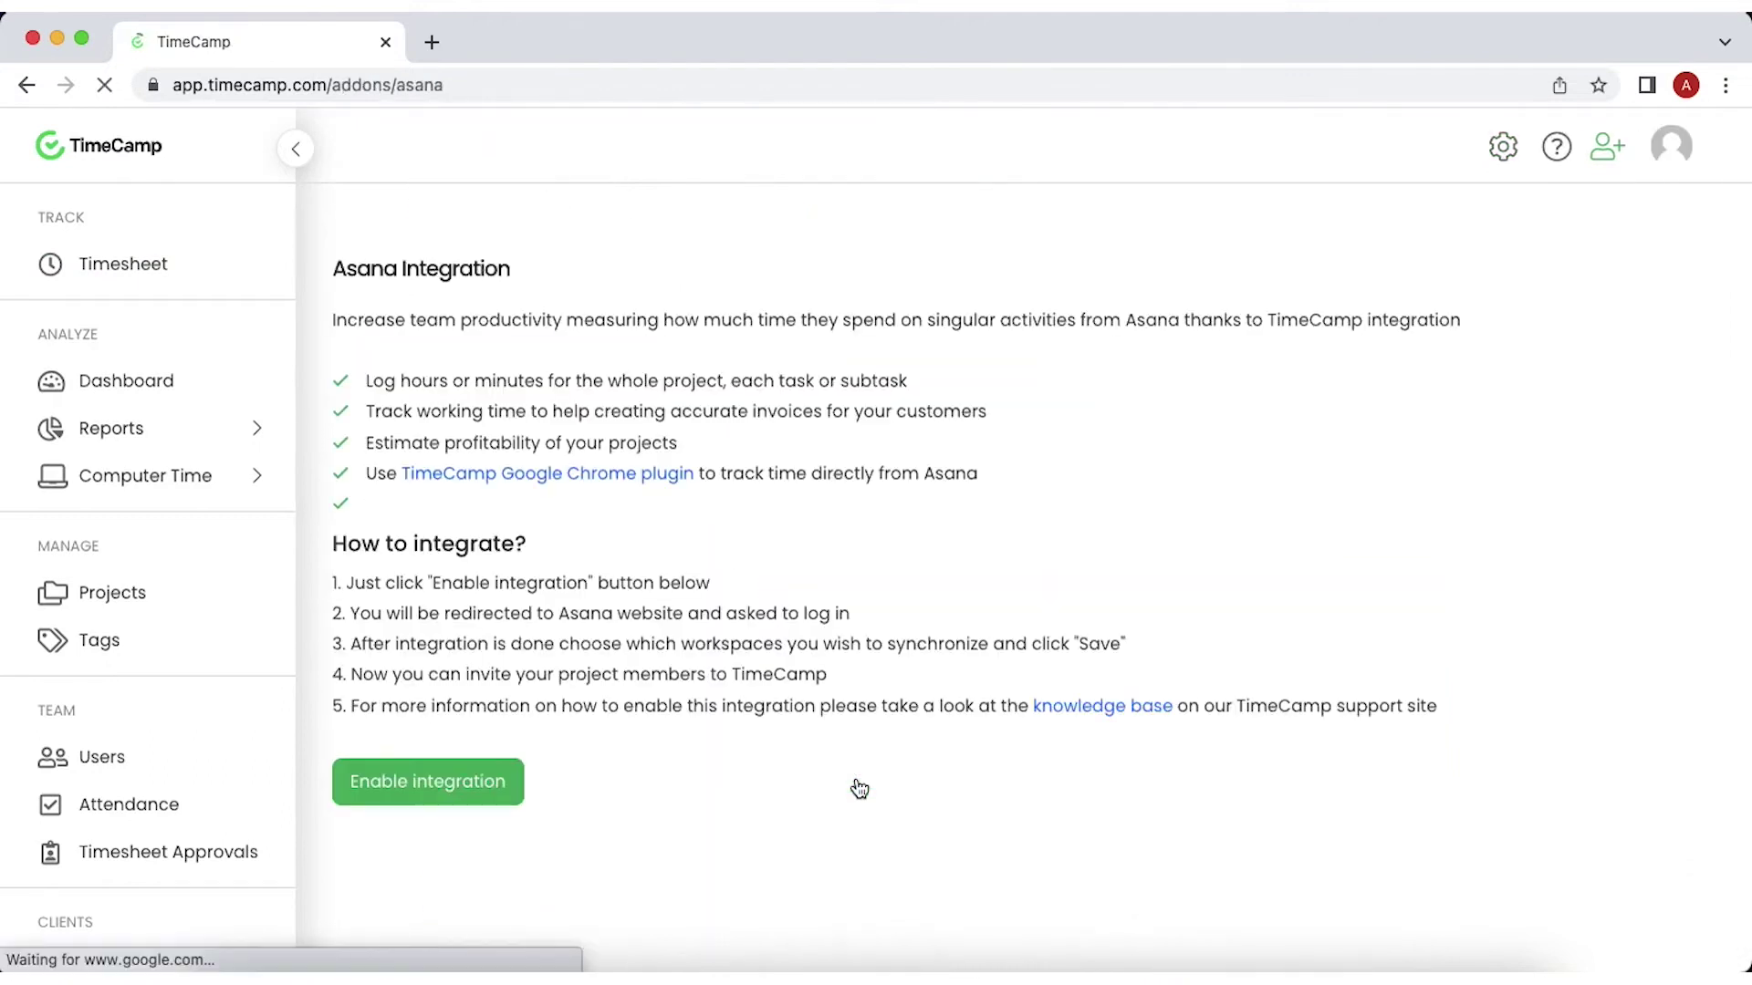
{"action": "left_click", "coordinate": [491, 778]}
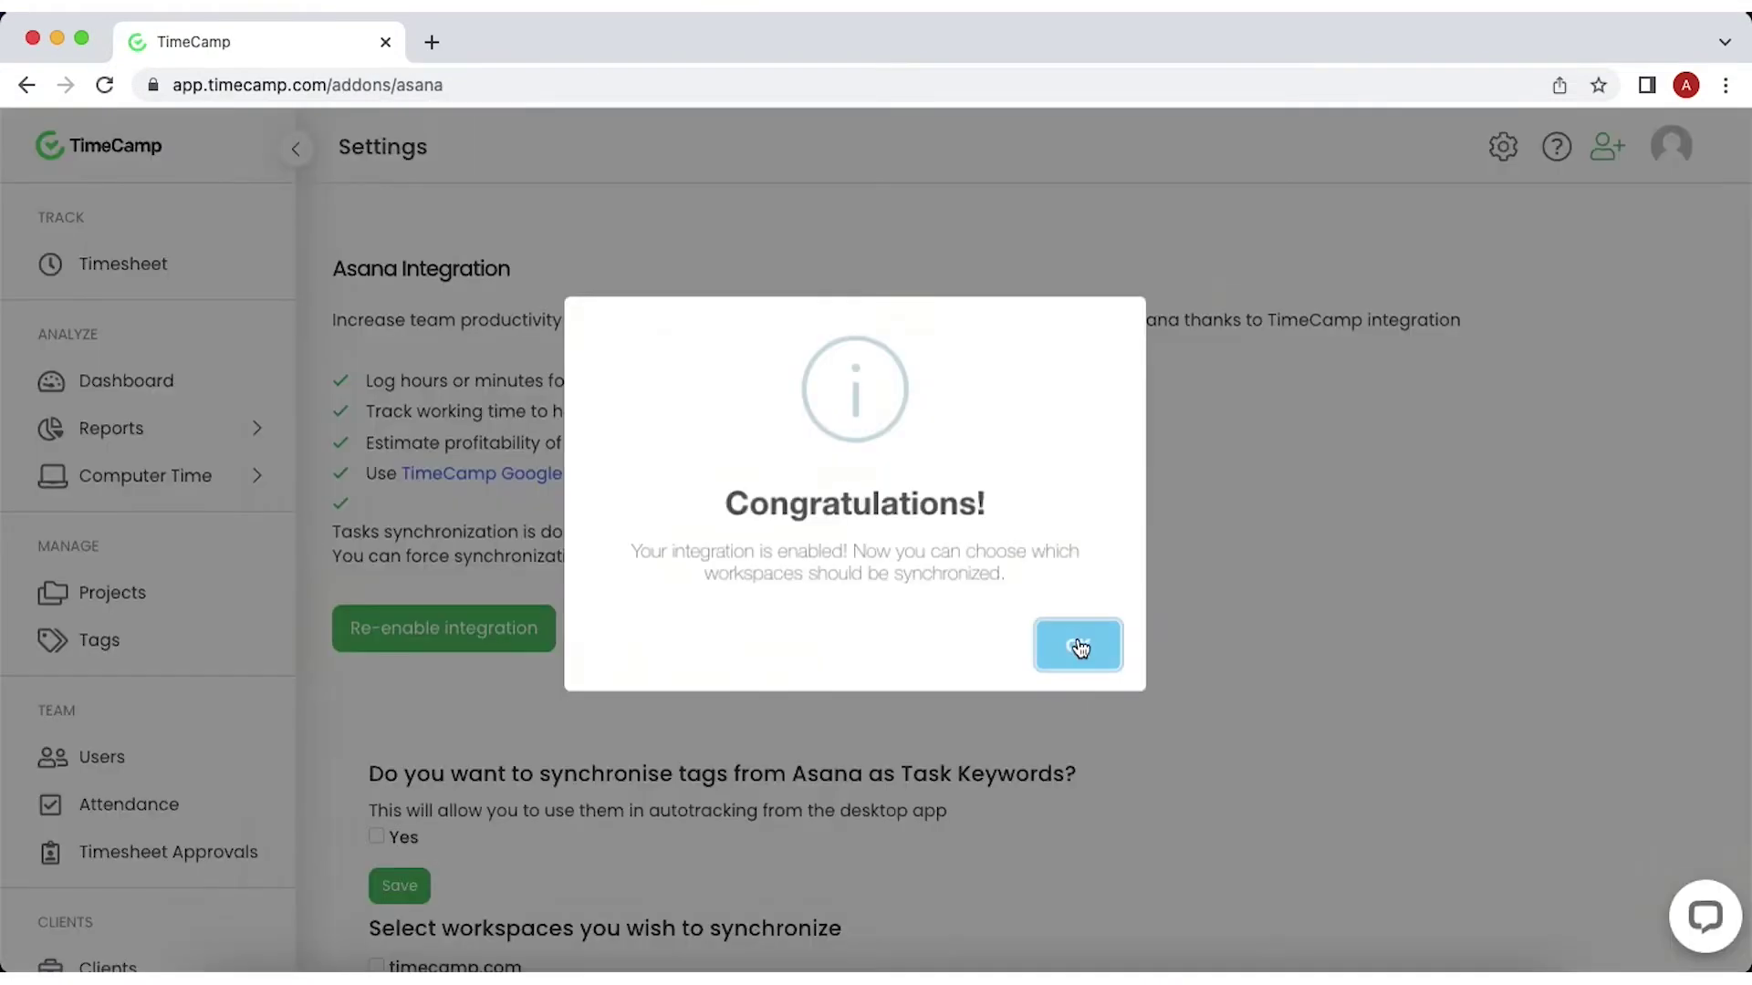
{"action": "left_click", "coordinate": [1080, 647]}
Sync the timecamp.com and Personal Projects Asana workspaces, save, and confirm
{"action": "scroll", "coordinate": [575, 840], "scroll_direction": "down", "scroll_amount": 3}
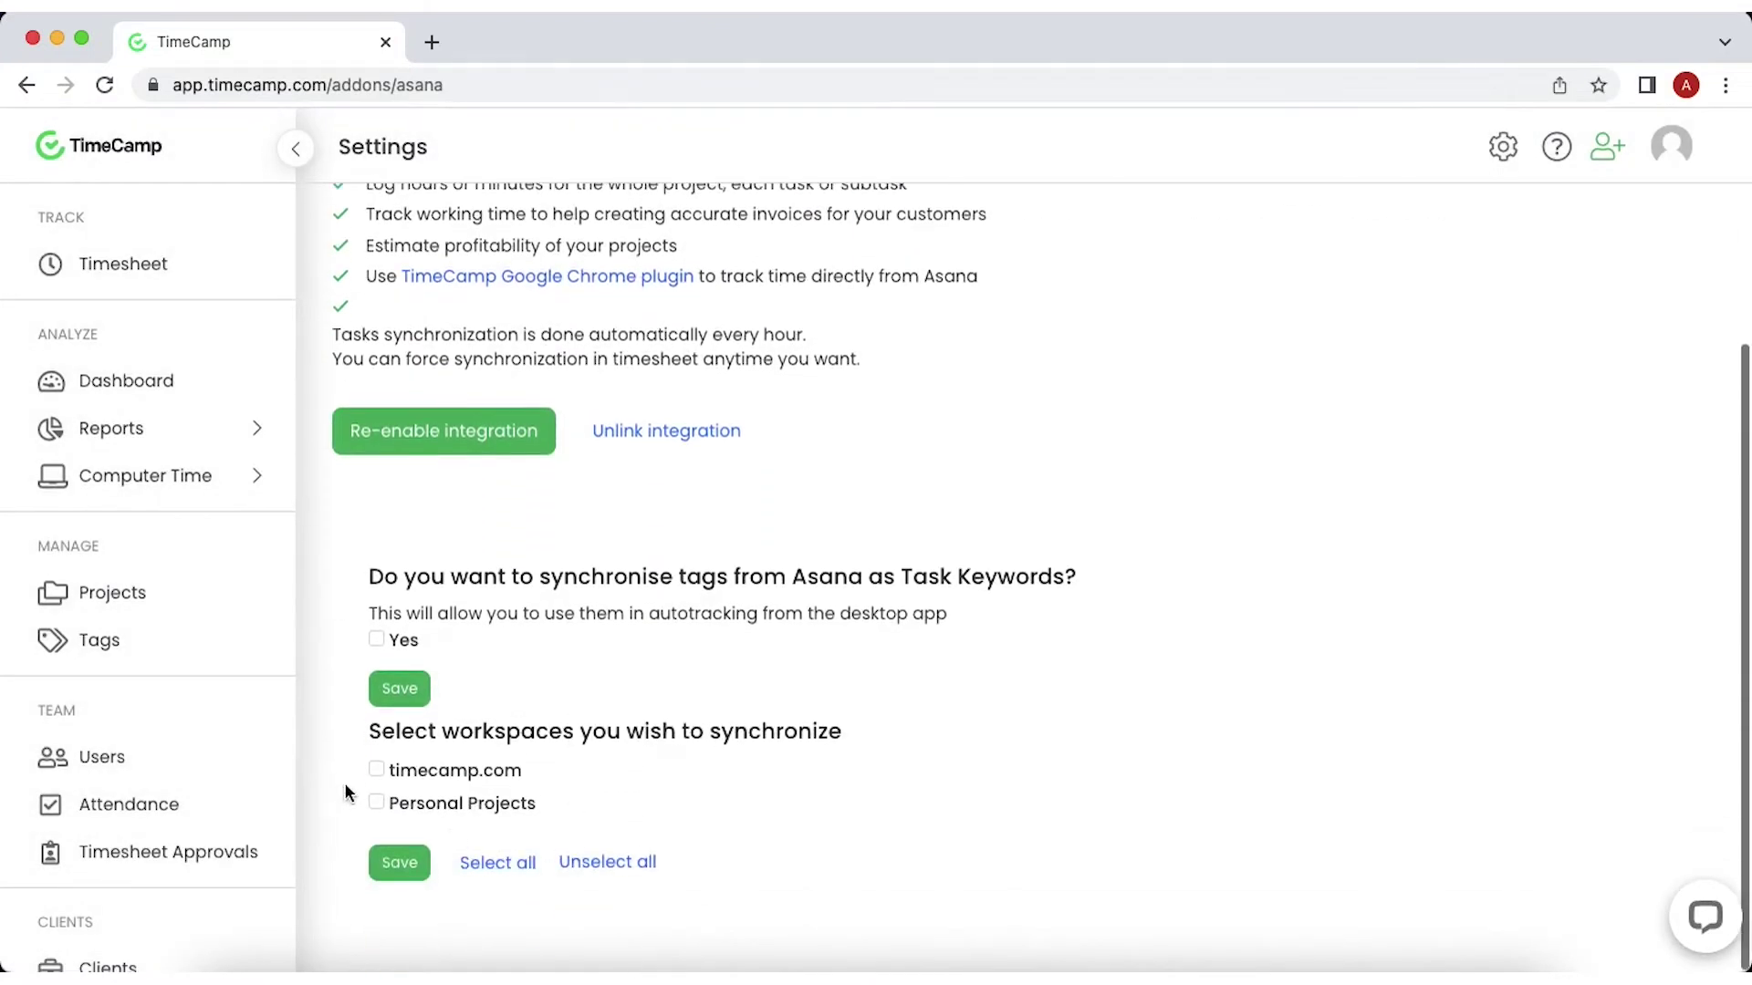
{"action": "left_click", "coordinate": [375, 772]}
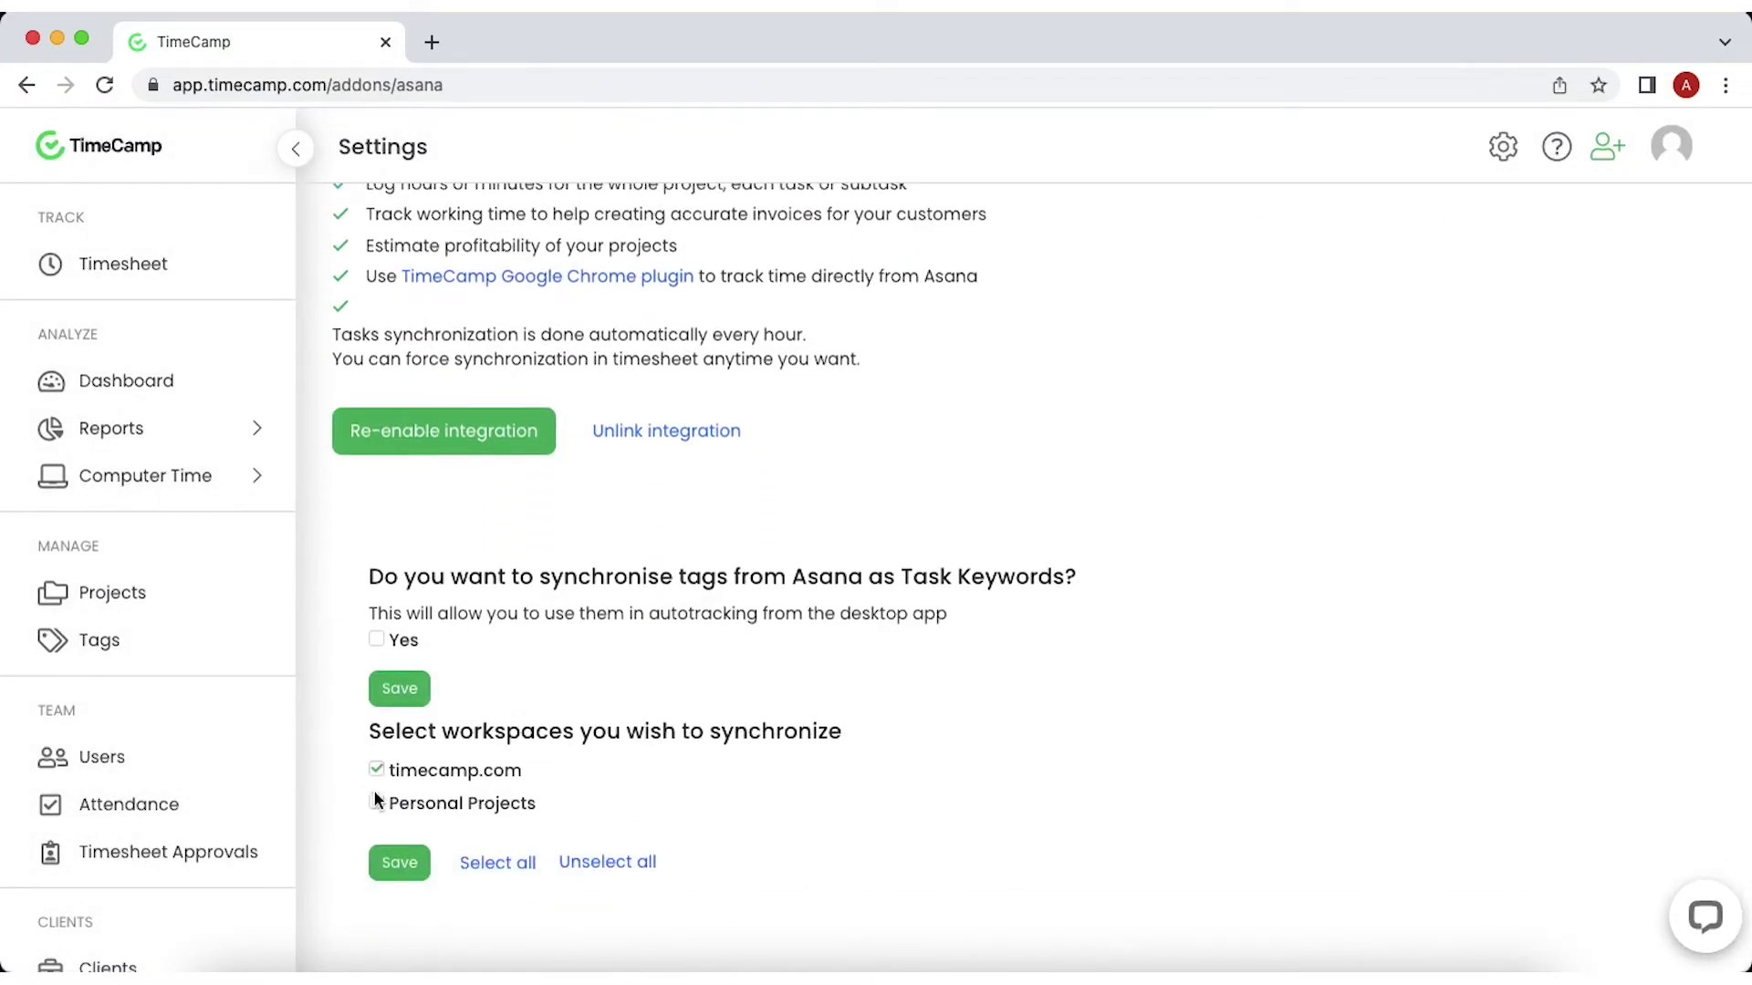
{"action": "left_click", "coordinate": [395, 867]}
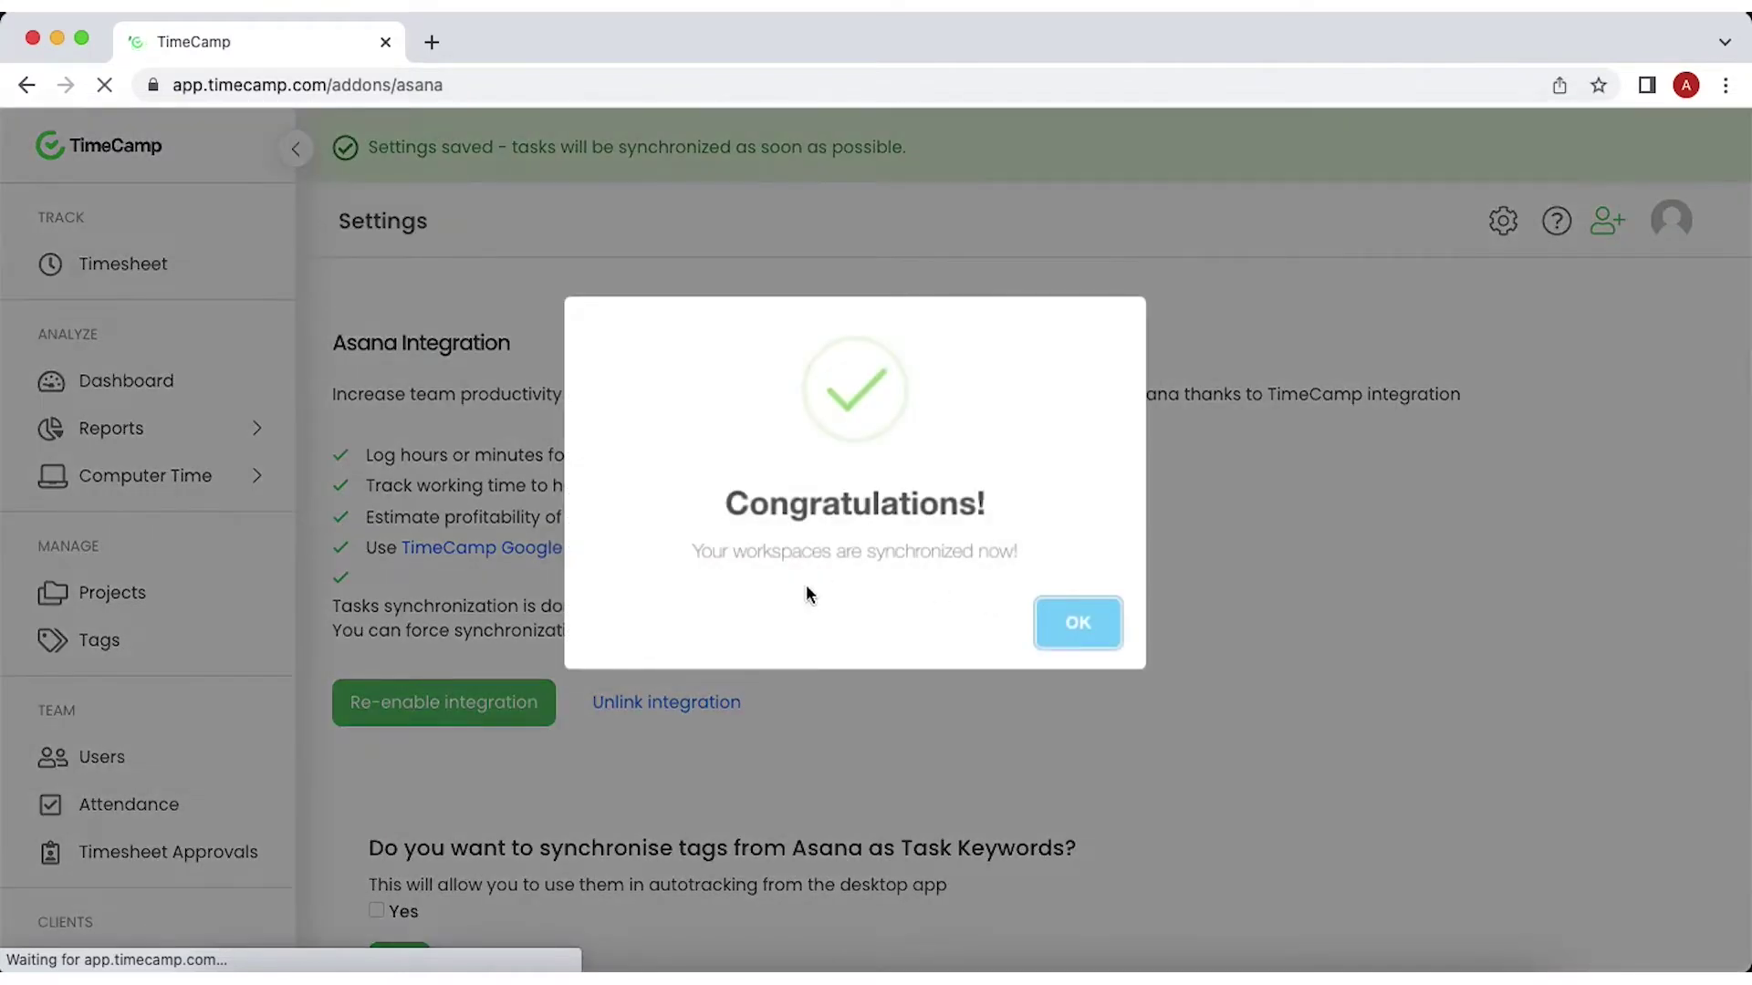
{"action": "left_click", "coordinate": [1080, 626]}
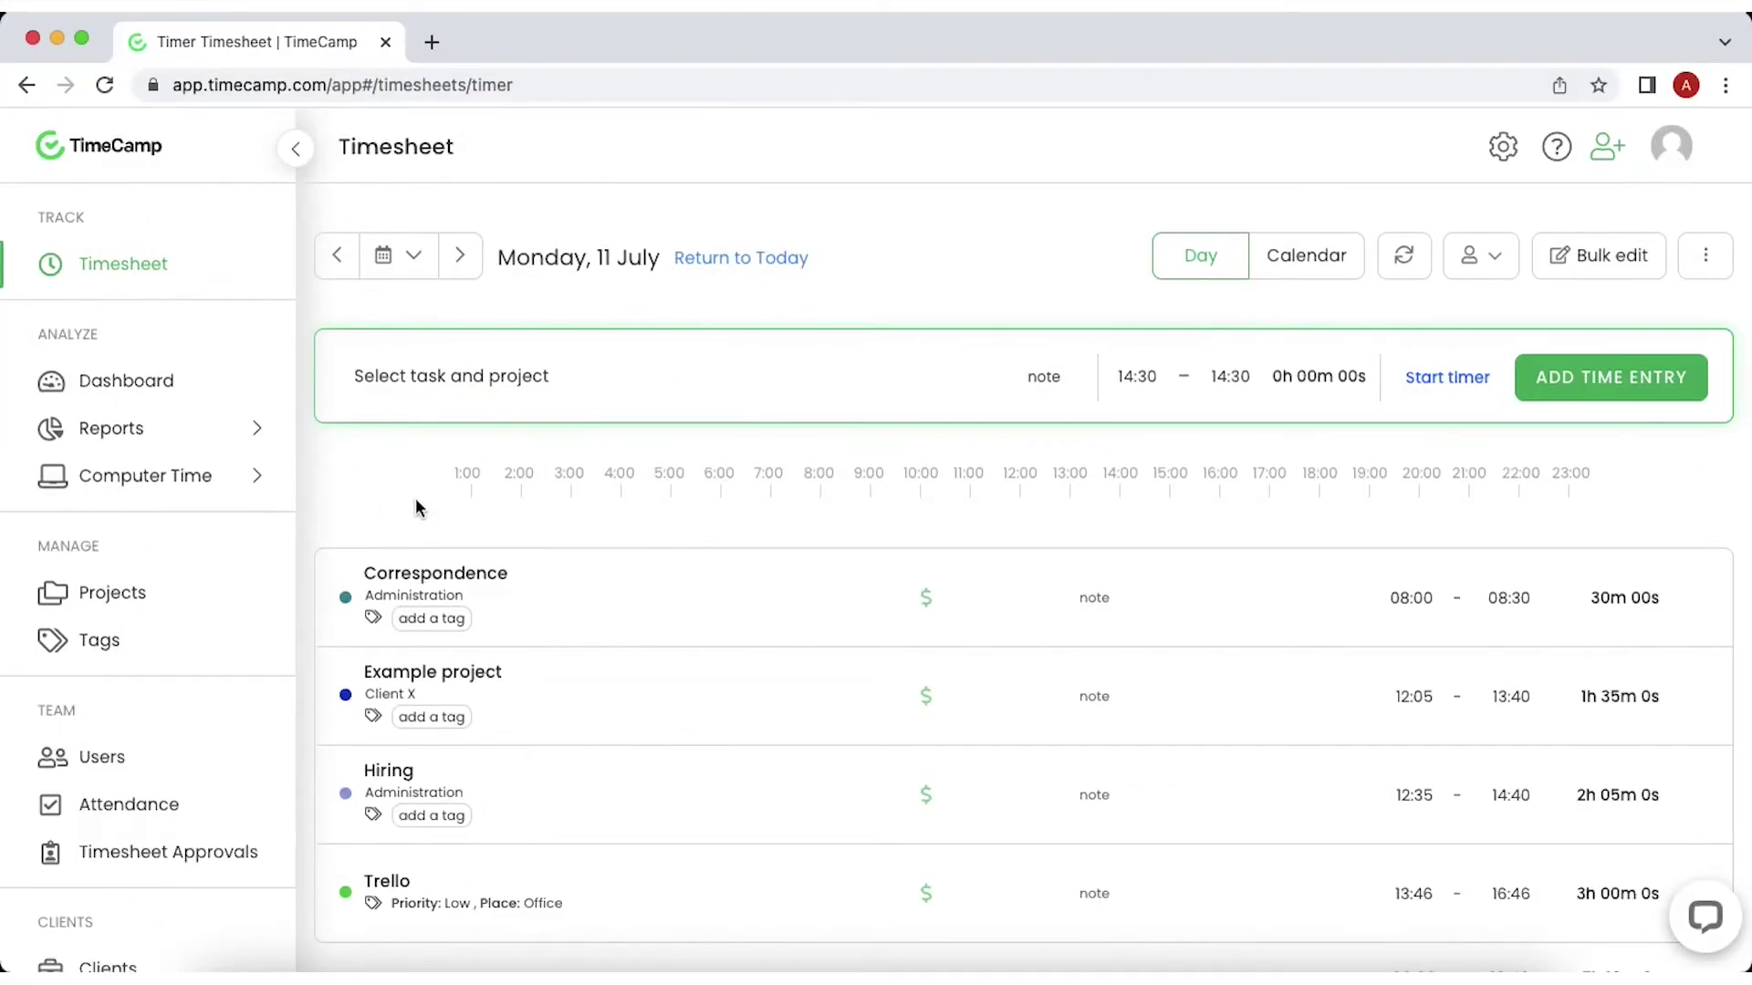
Add a project named 'New project' on the Projects page, then go back to the Timesheet
{"action": "left_click", "coordinate": [239, 594]}
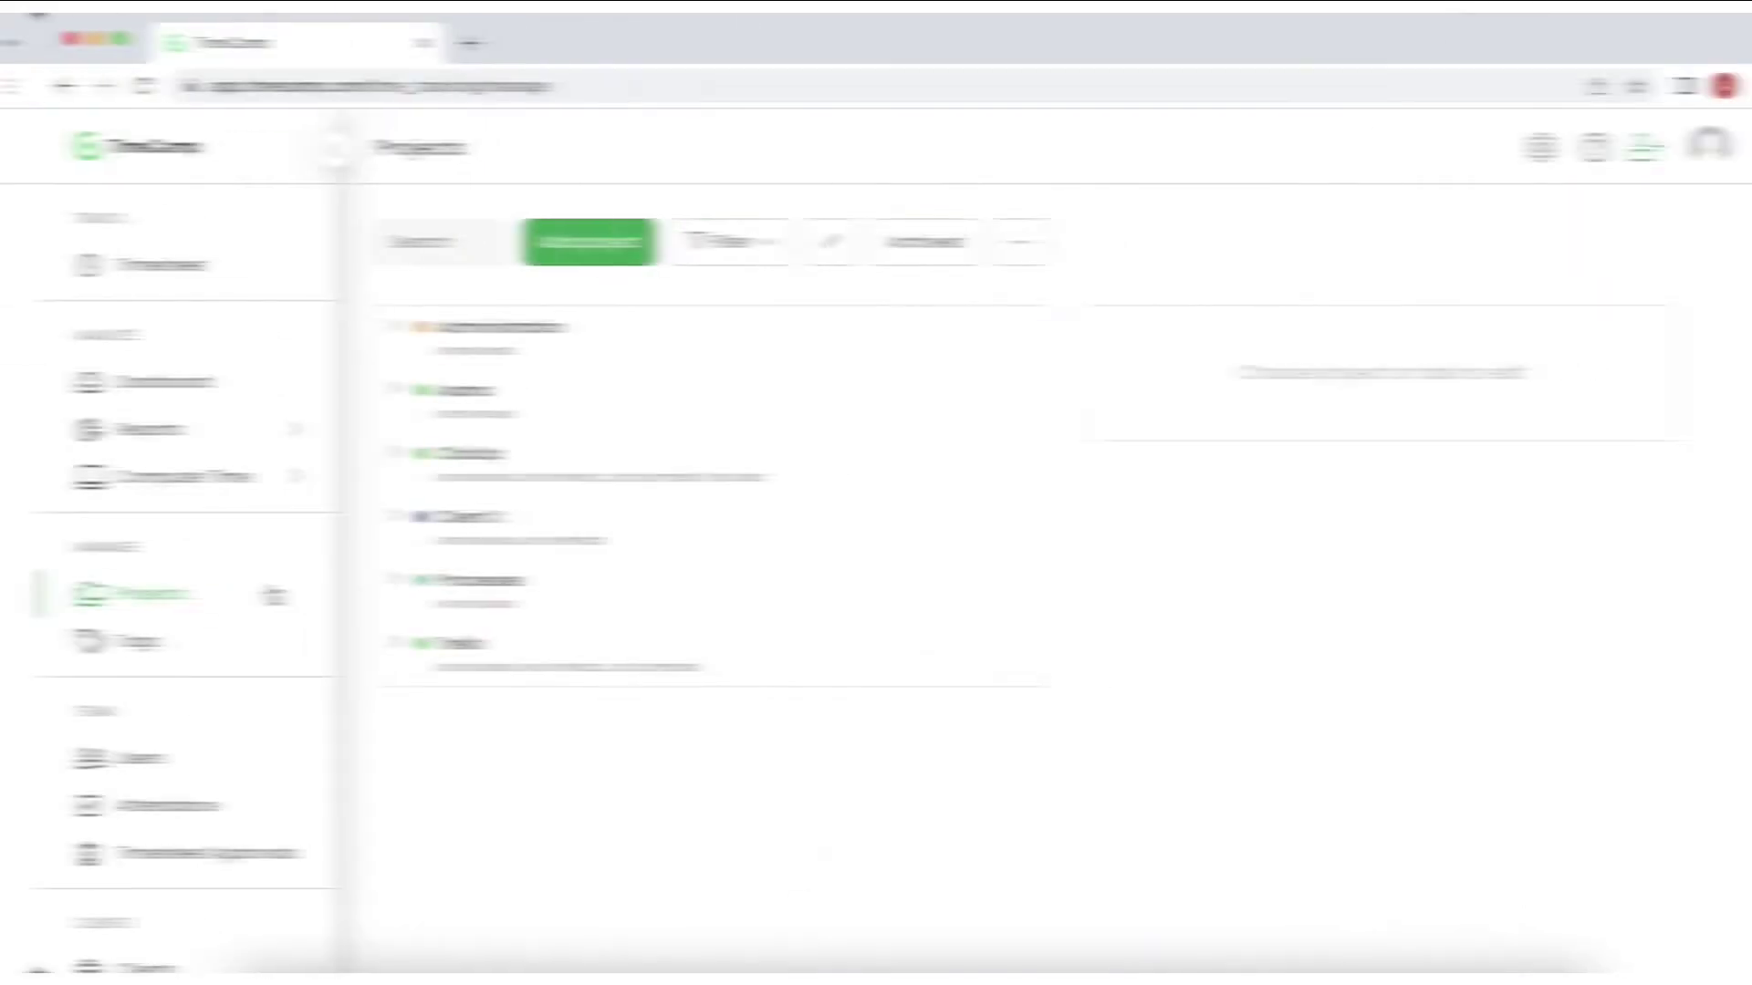
{"action": "left_click", "coordinate": [584, 248]}
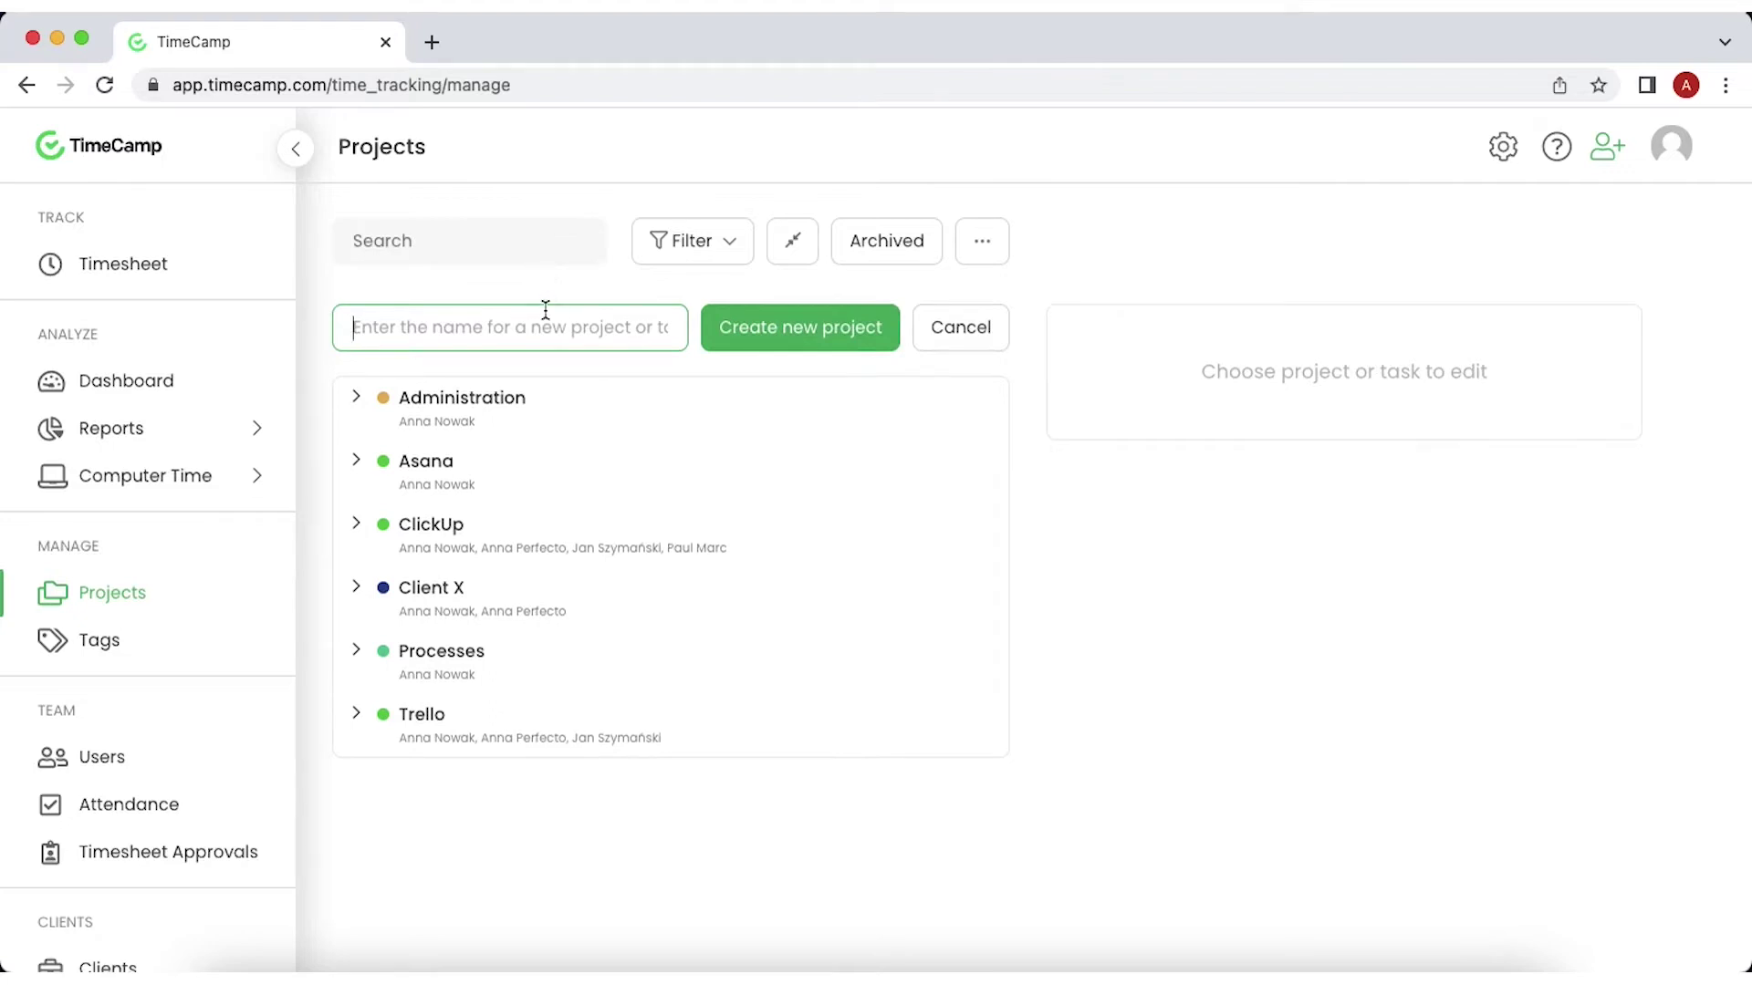
{"action": "type", "text": "New project"}
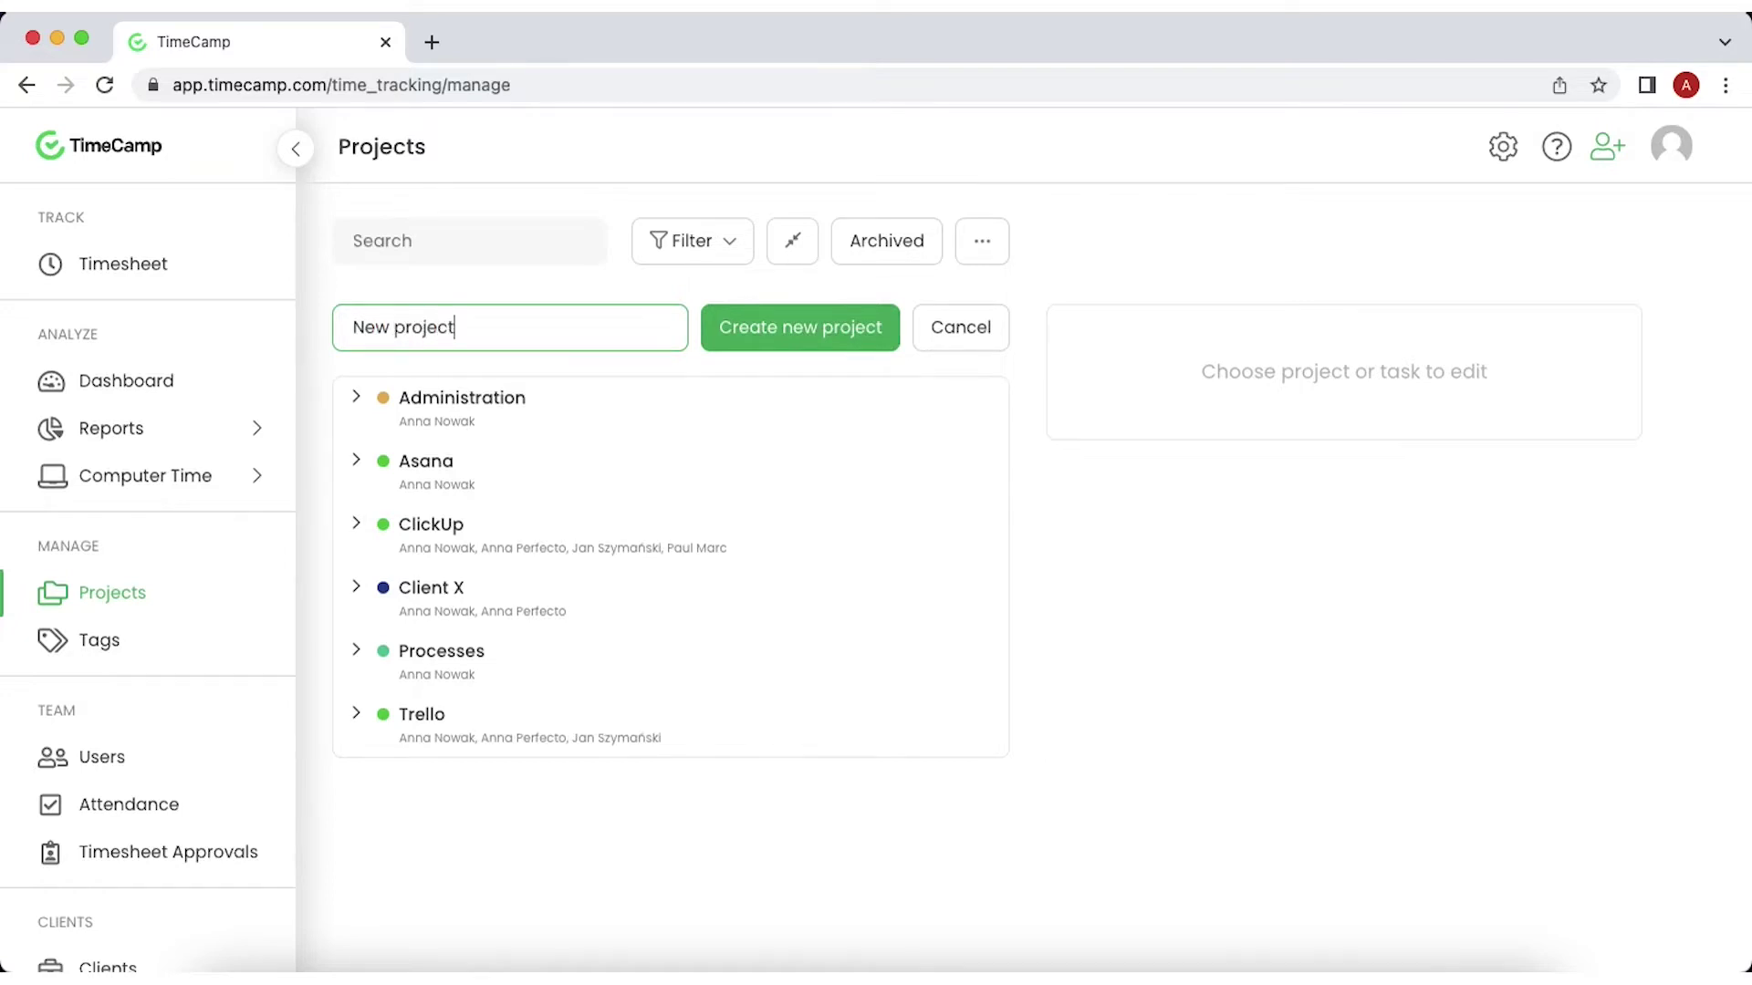
{"action": "left_click", "coordinate": [222, 266]}
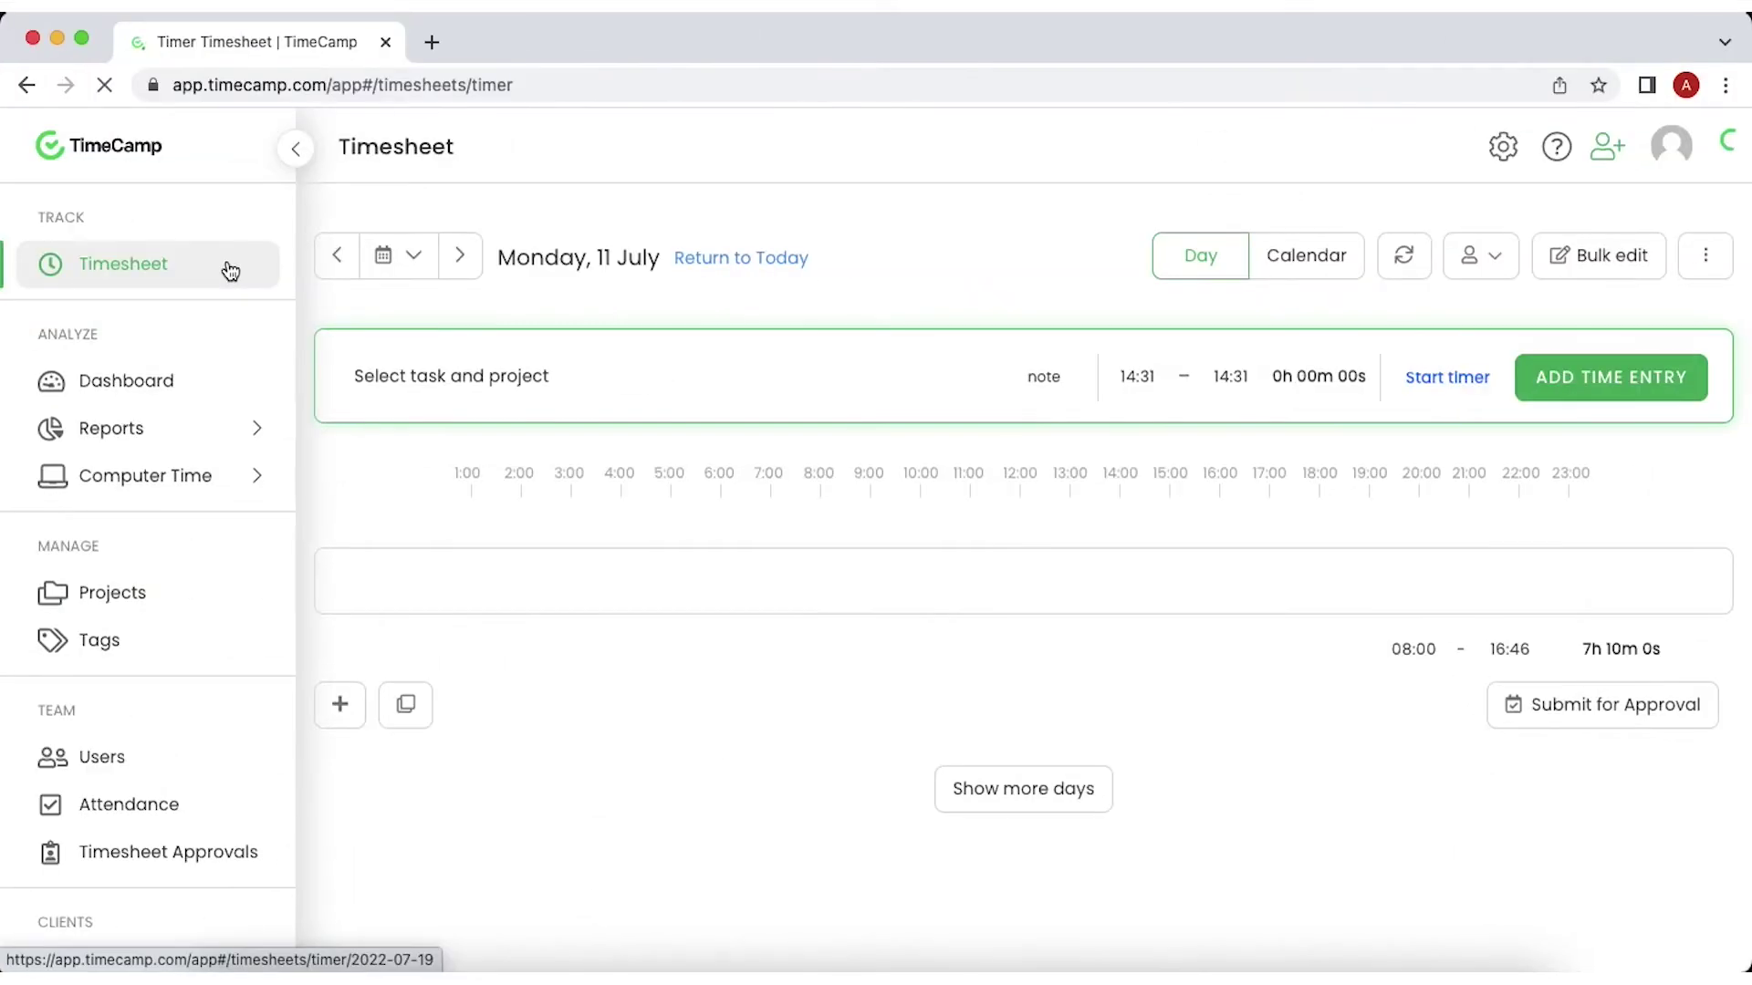
From the task picker, create project 'New project 2' and name a new task 'New task'
{"action": "left_click", "coordinate": [618, 369]}
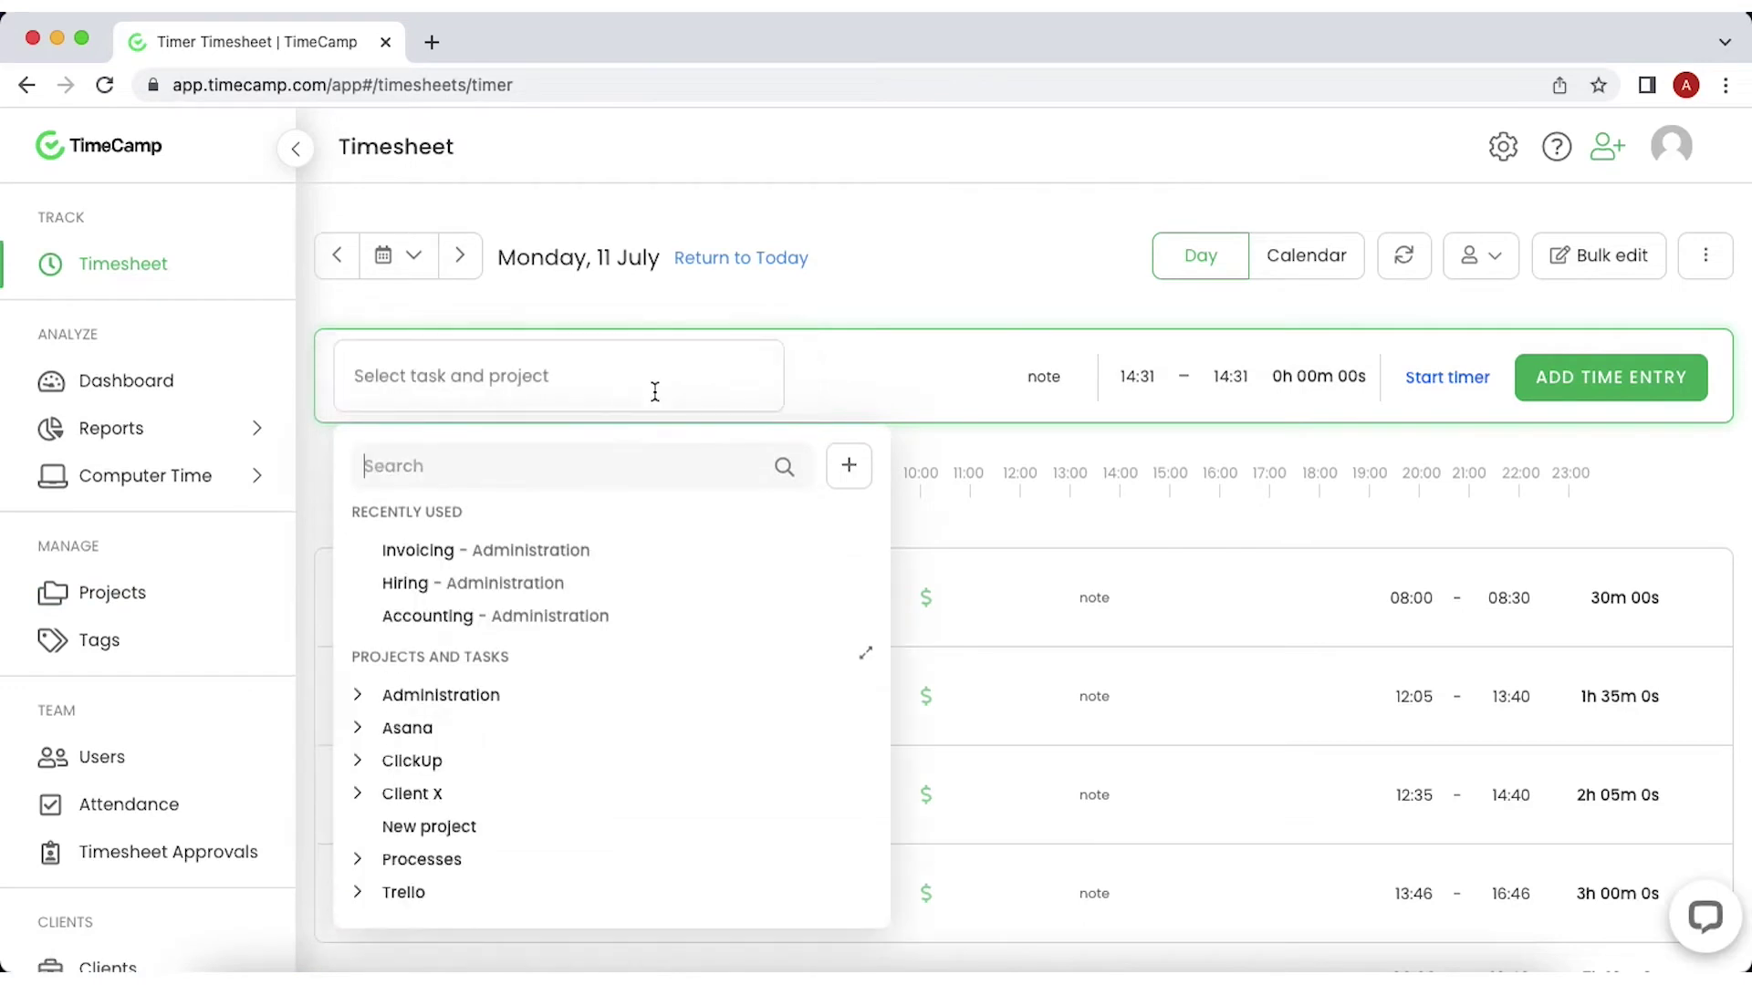
{"action": "left_click", "coordinate": [848, 466]}
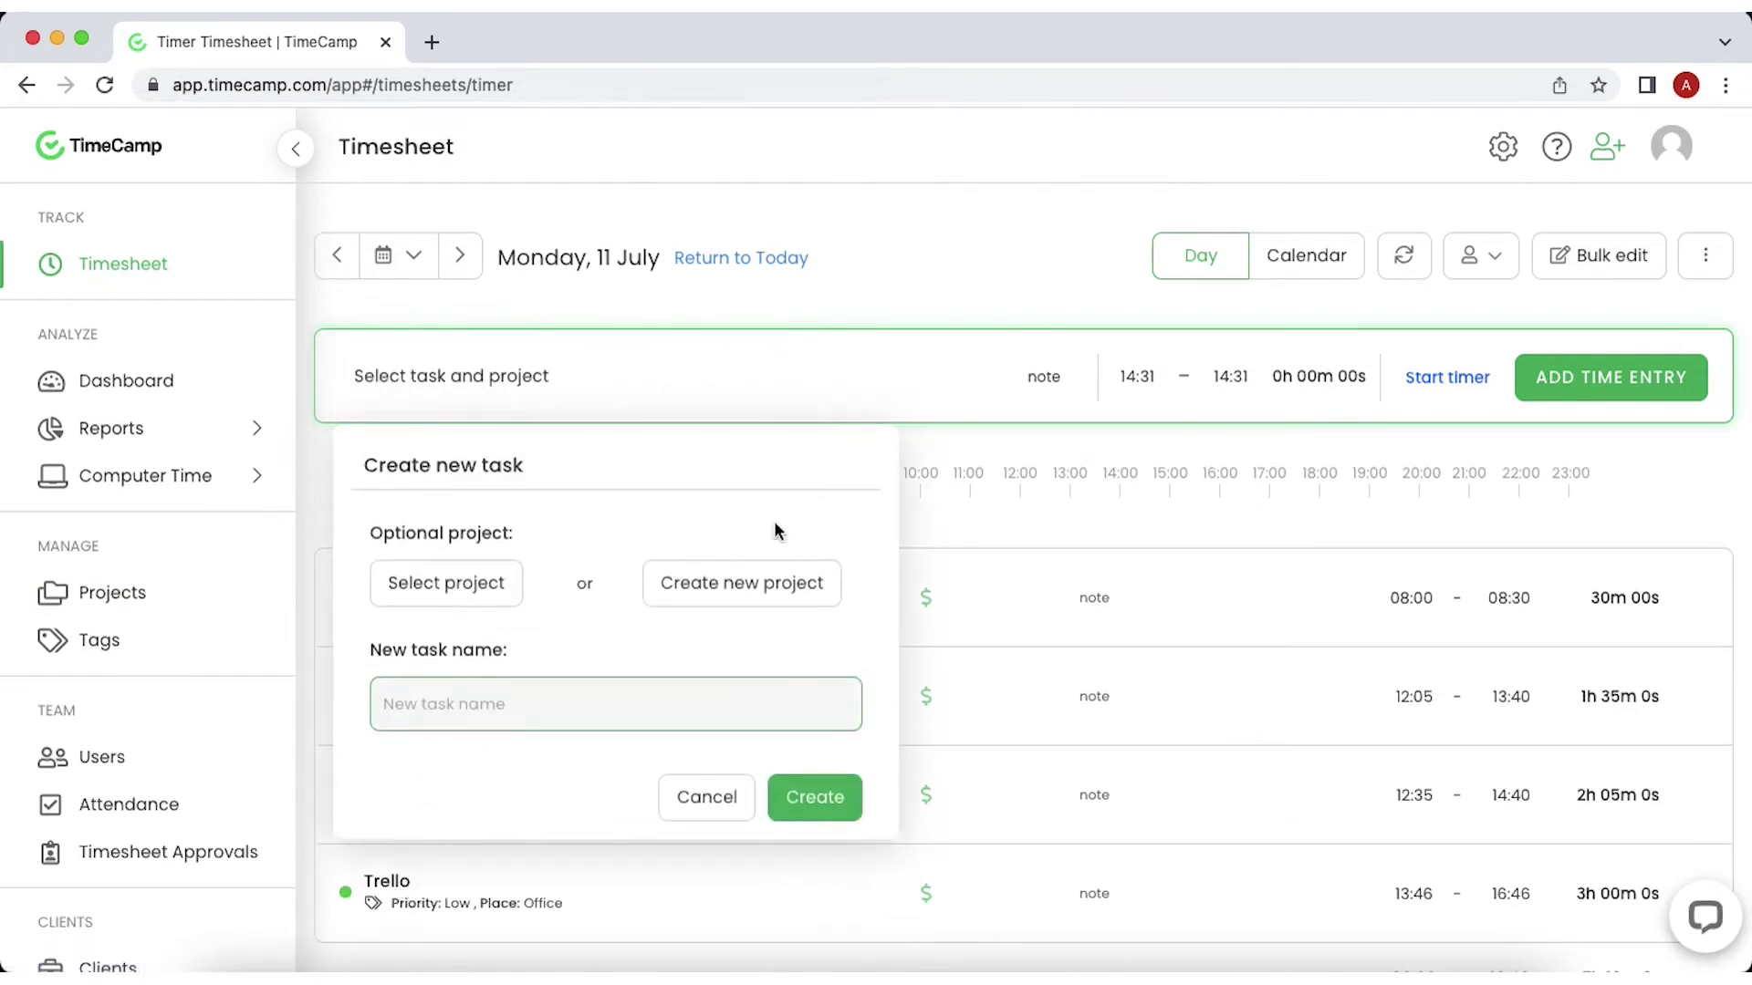
{"action": "left_click", "coordinate": [726, 583]}
{"action": "type", "text": "New project 2"}
{"action": "left_click", "coordinate": [671, 702]}
{"action": "type", "text": "New tas"}
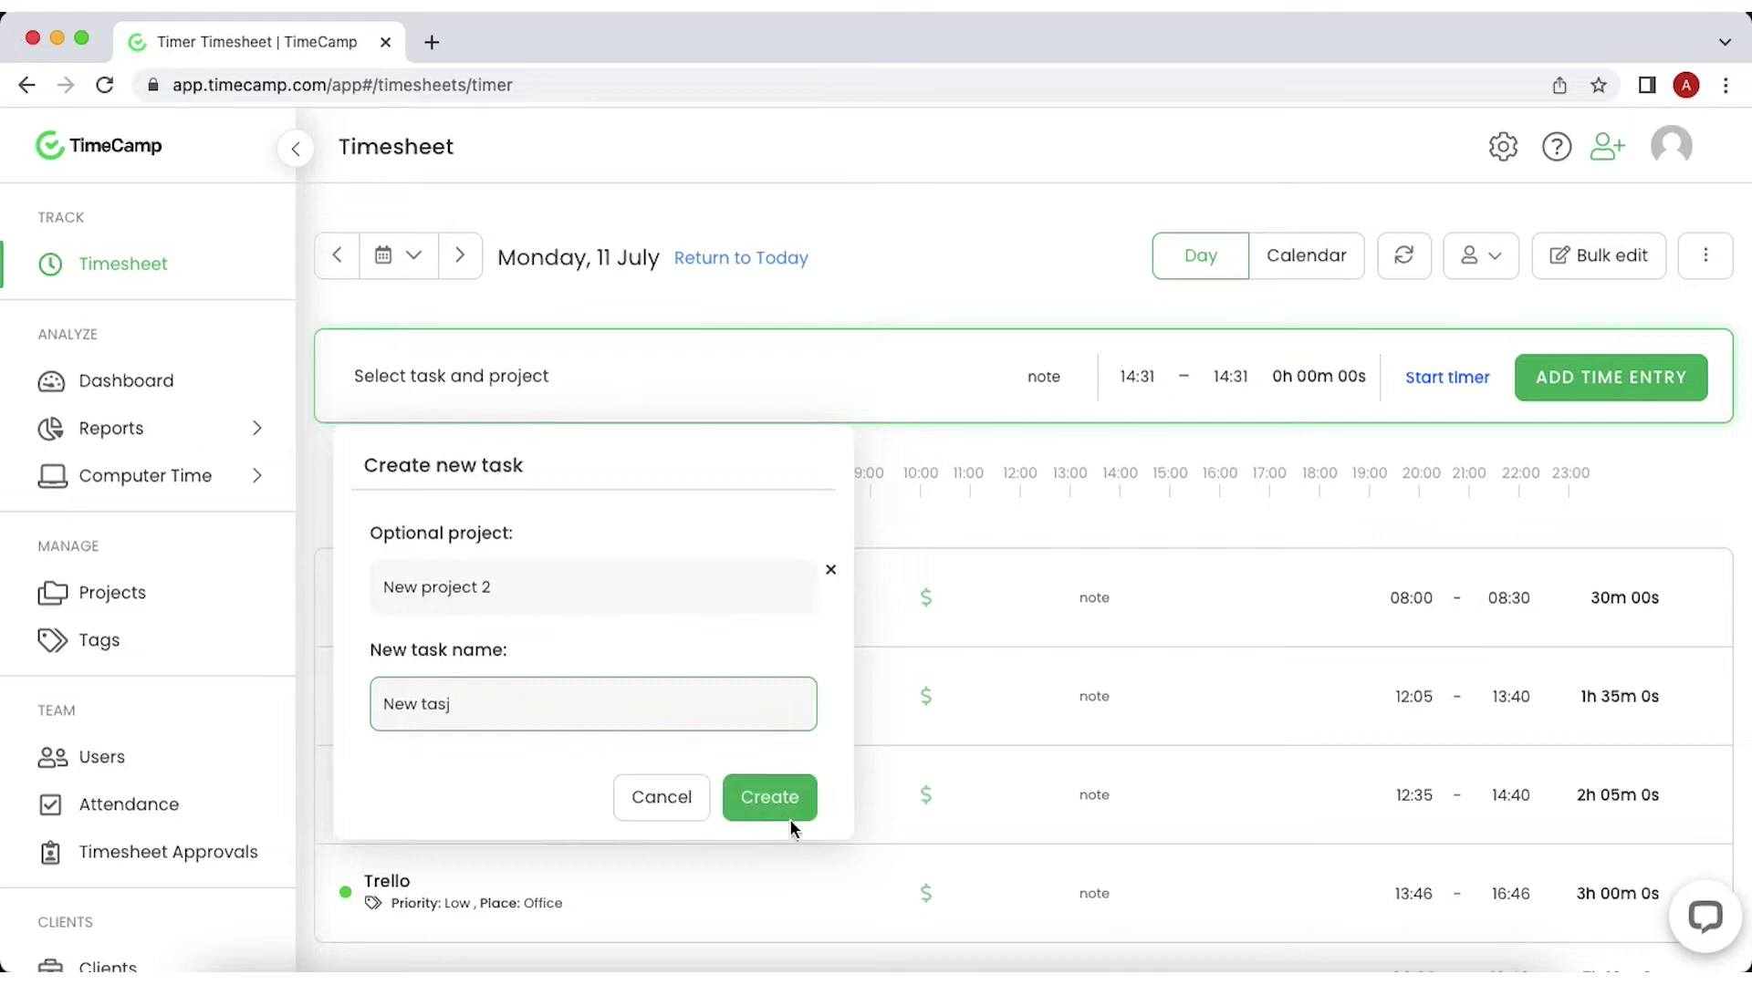
{"action": "type", "text": "k"}
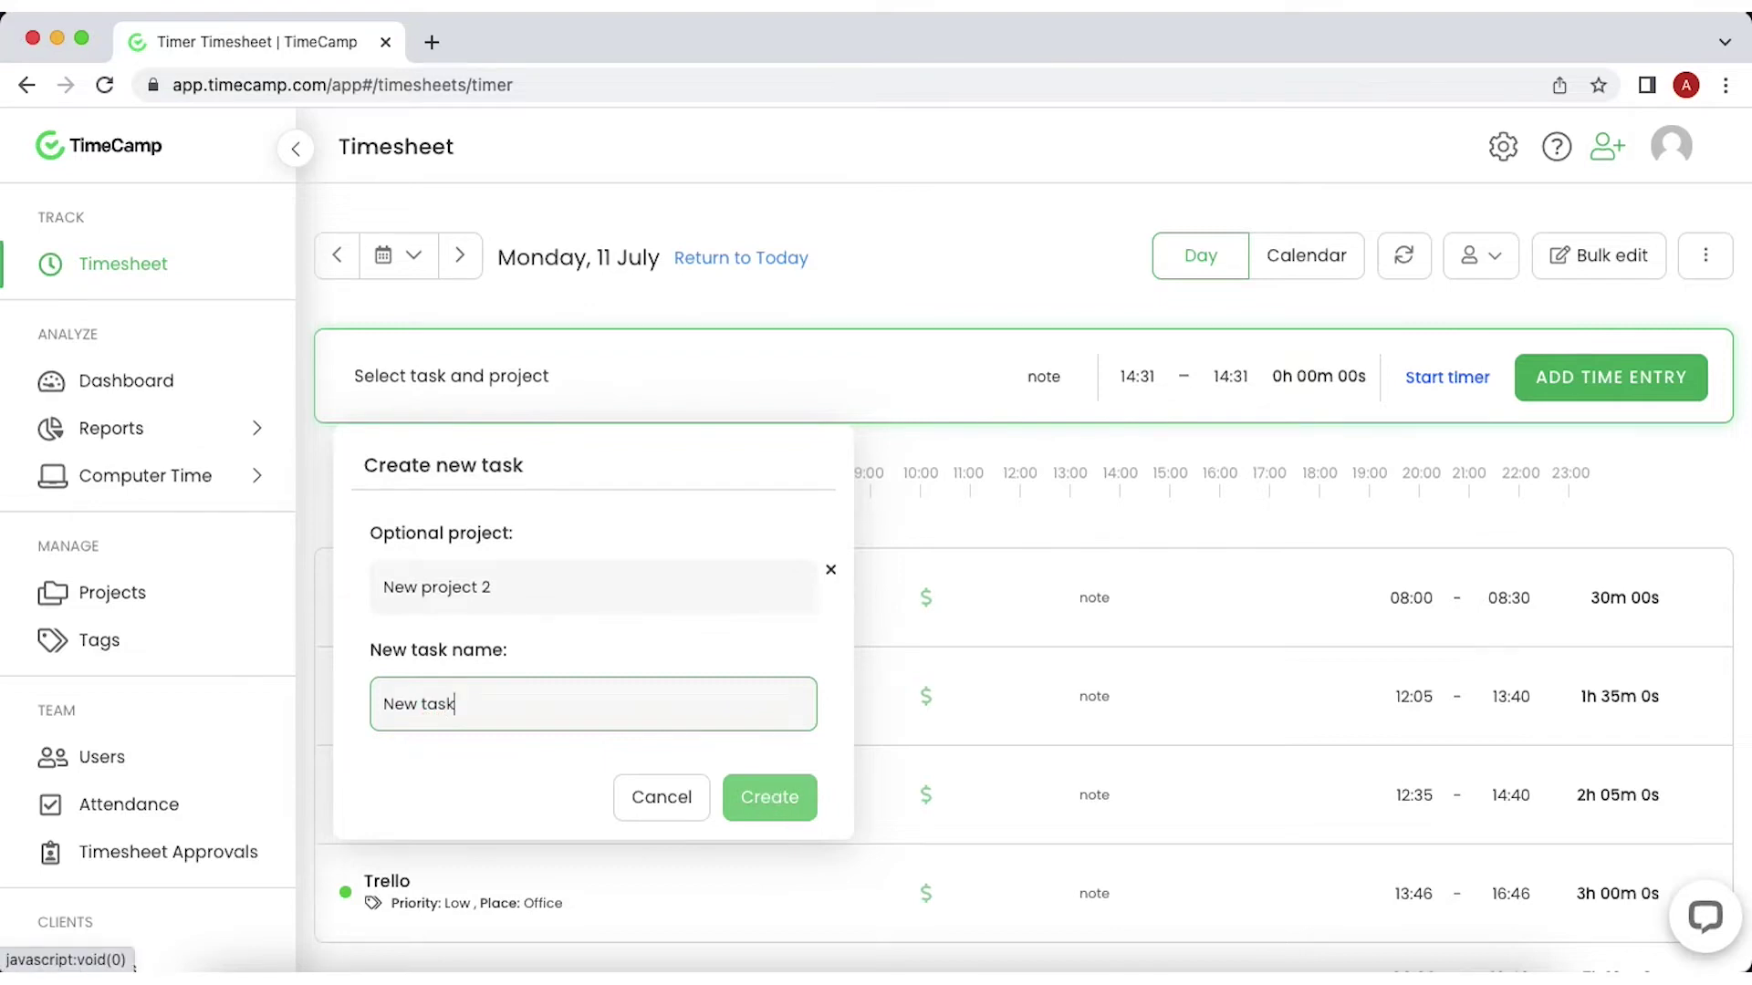
Create the task, then open New project from the Projects list and try assigning a group
{"action": "left_click", "coordinate": [772, 801]}
{"action": "left_click", "coordinate": [239, 592]}
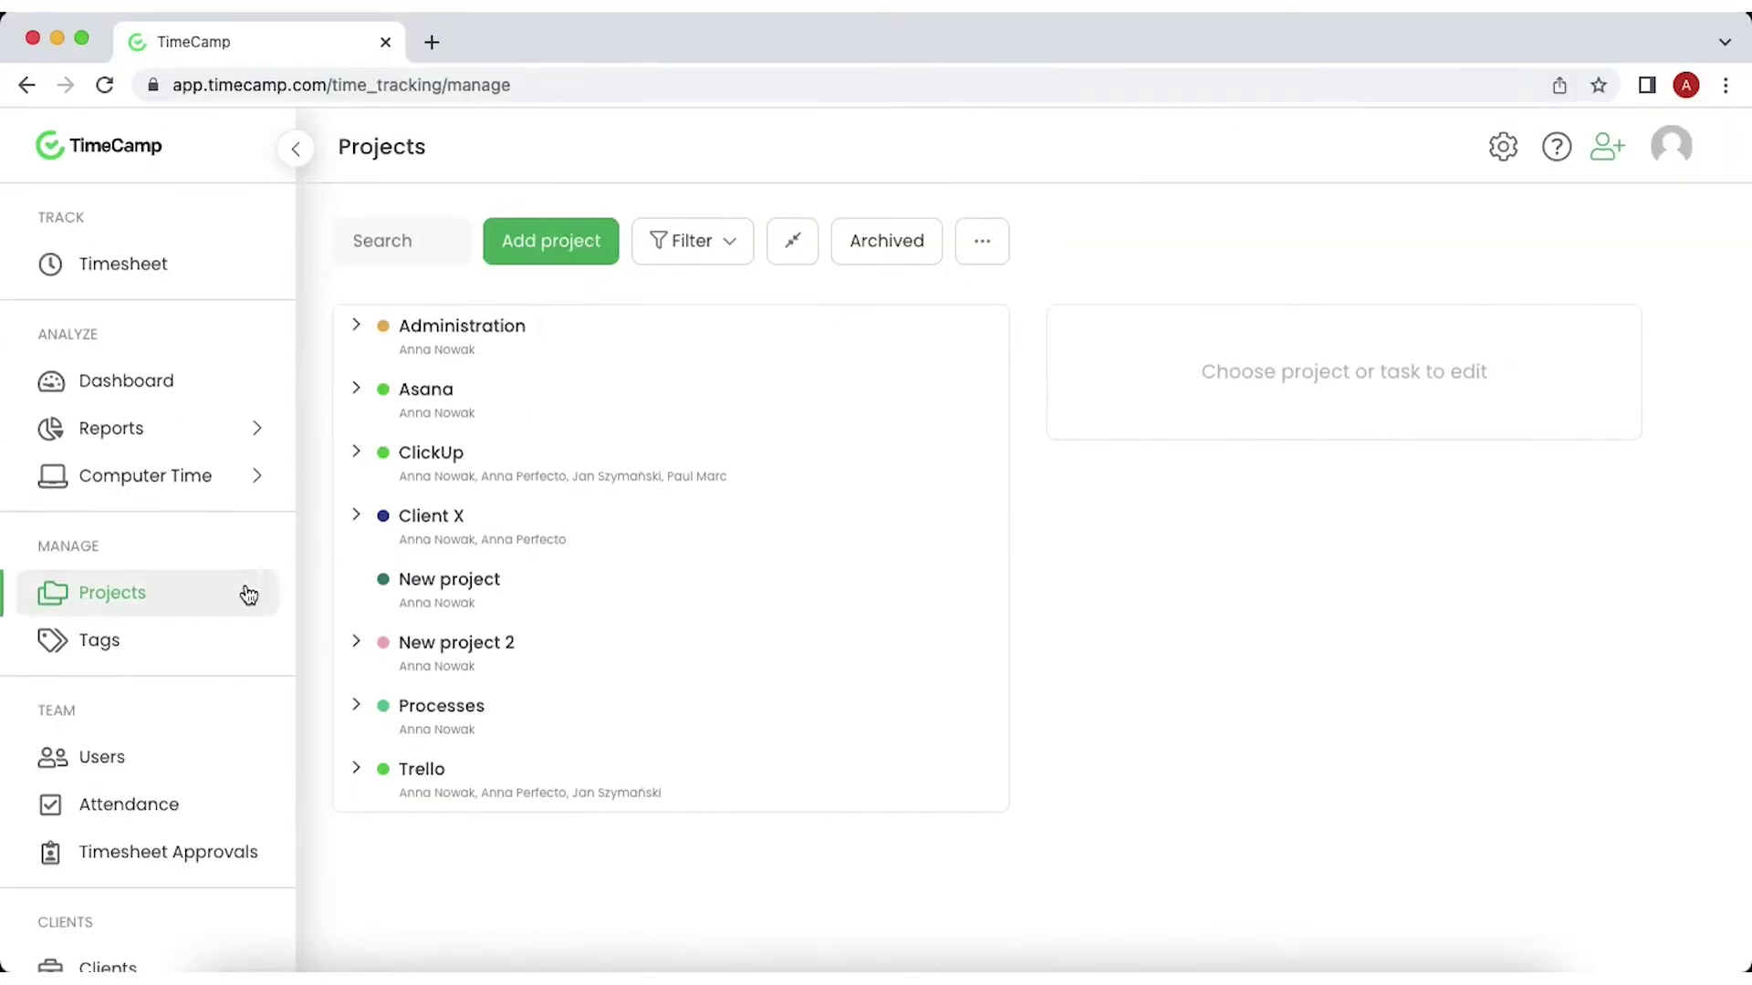
{"action": "left_click", "coordinate": [528, 601]}
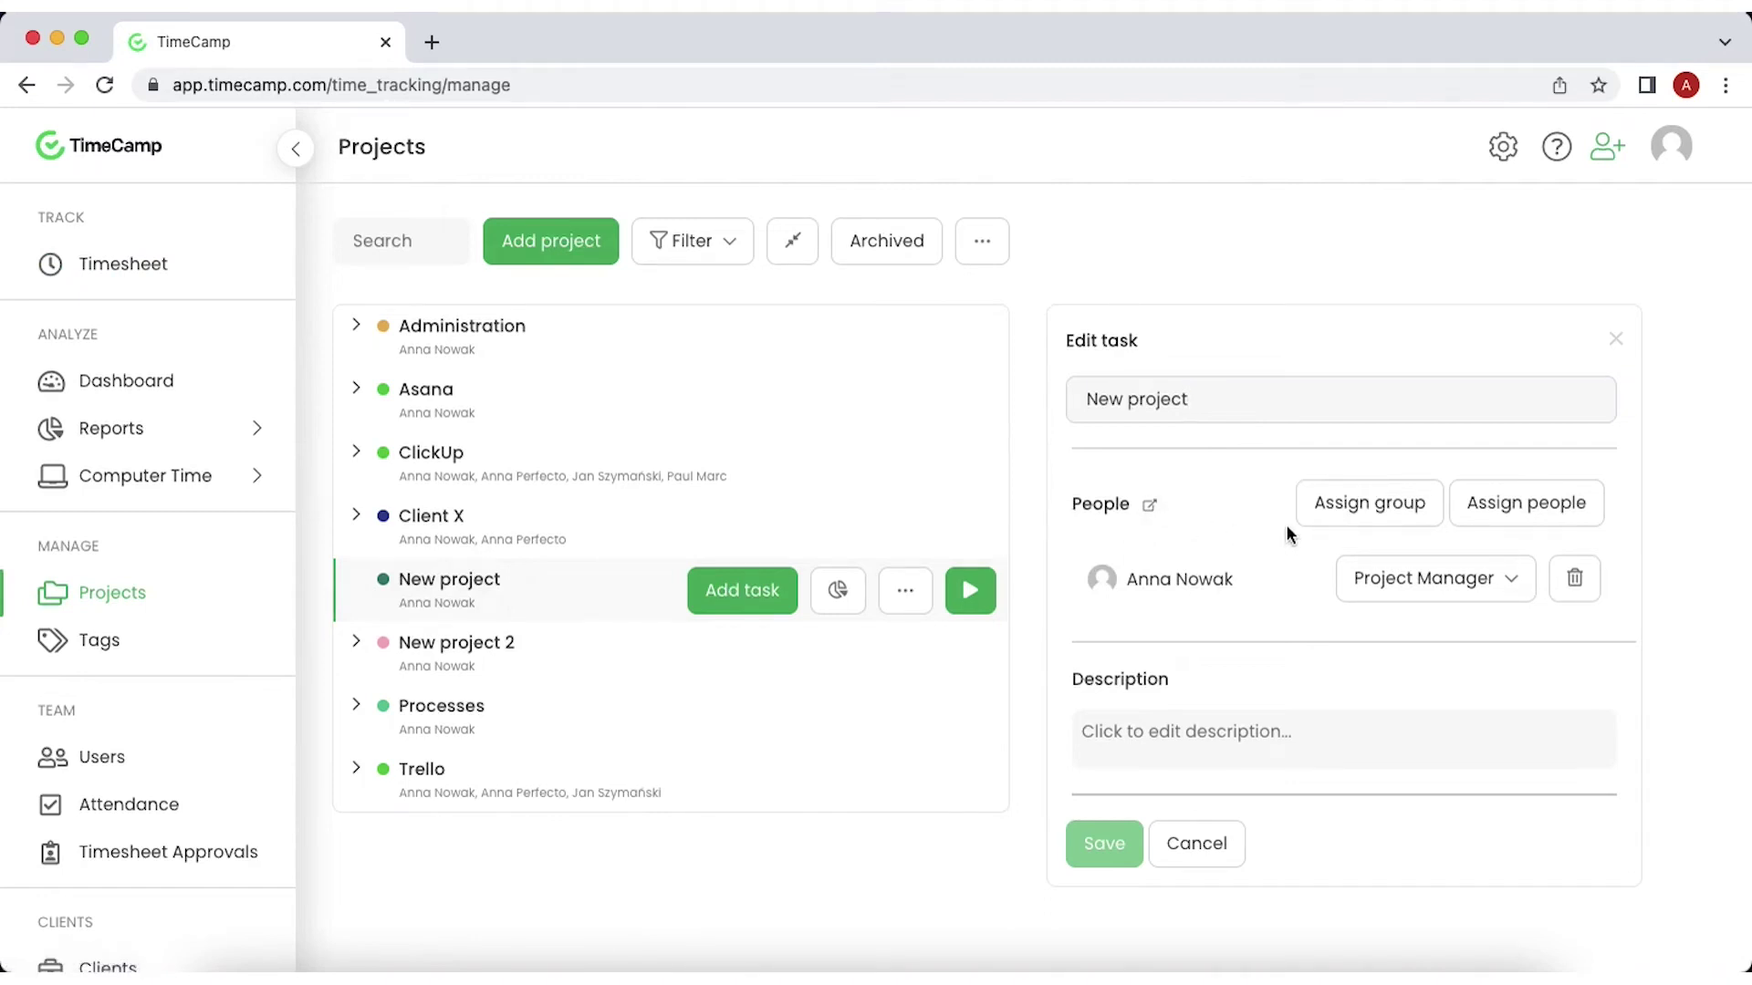
{"action": "left_click", "coordinate": [1394, 521]}
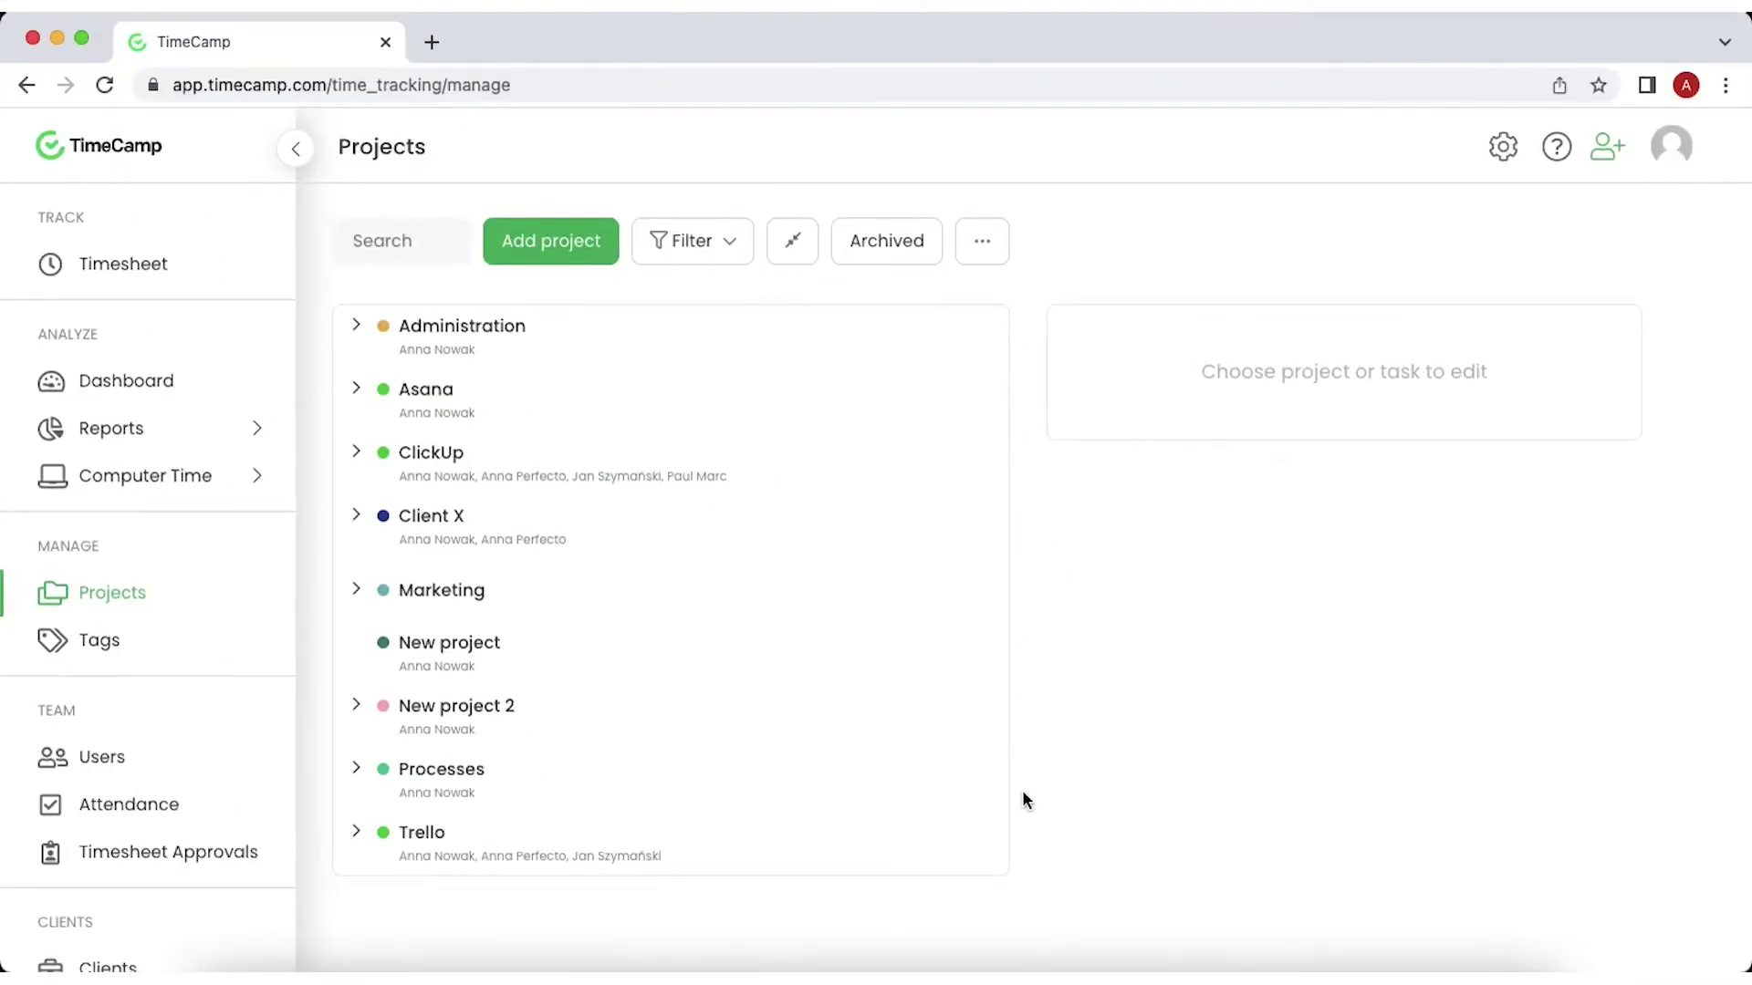
{"action": "mouse_move", "coordinate": [989, 613]}
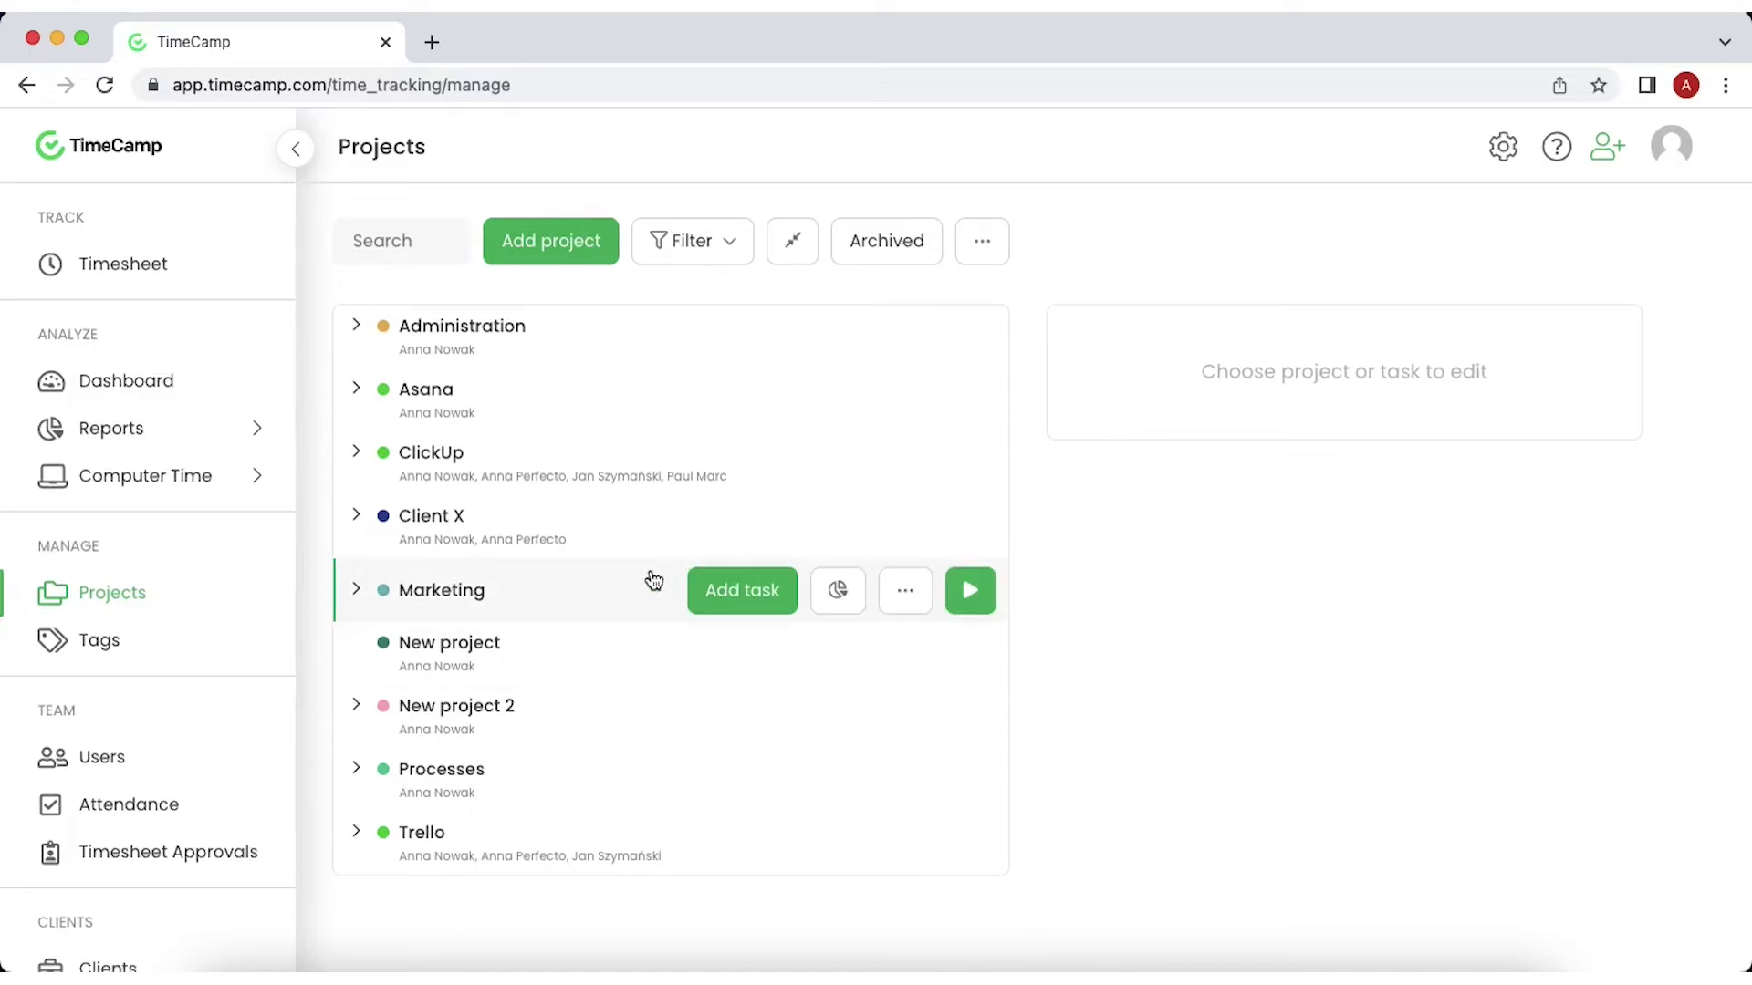
Assign yourself to the Marketing project with the Project Manager role
{"action": "left_click", "coordinate": [407, 599]}
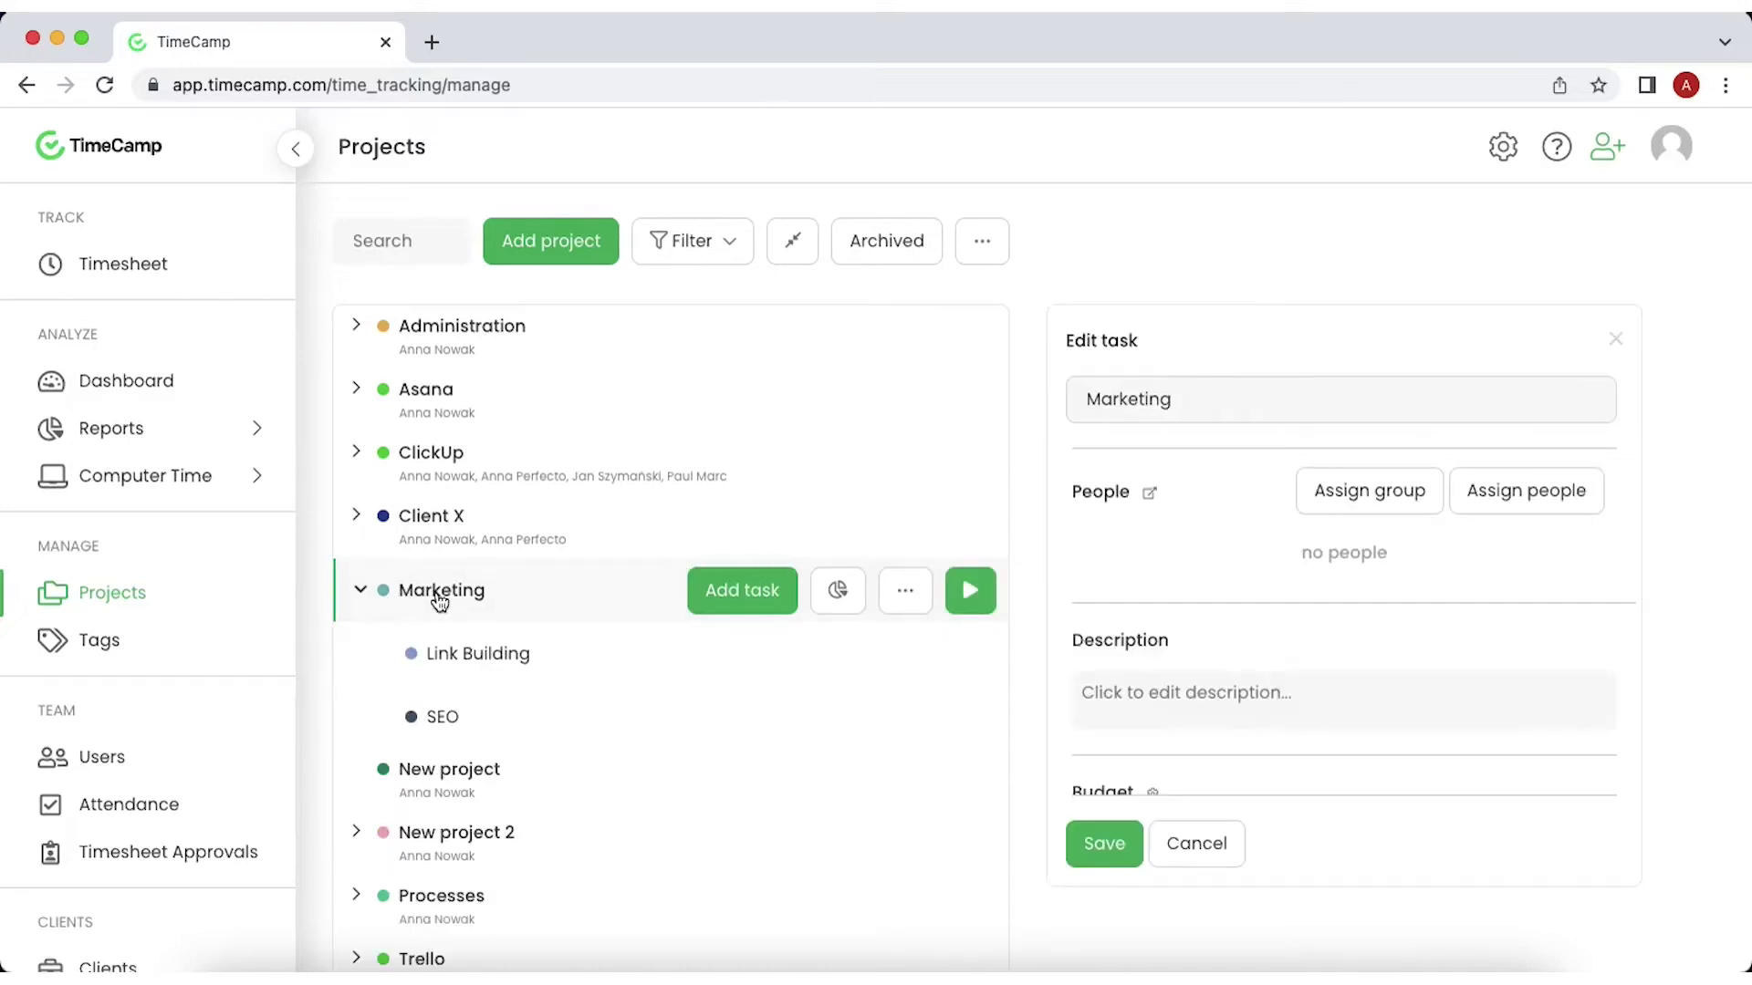
{"action": "left_click", "coordinate": [1564, 509]}
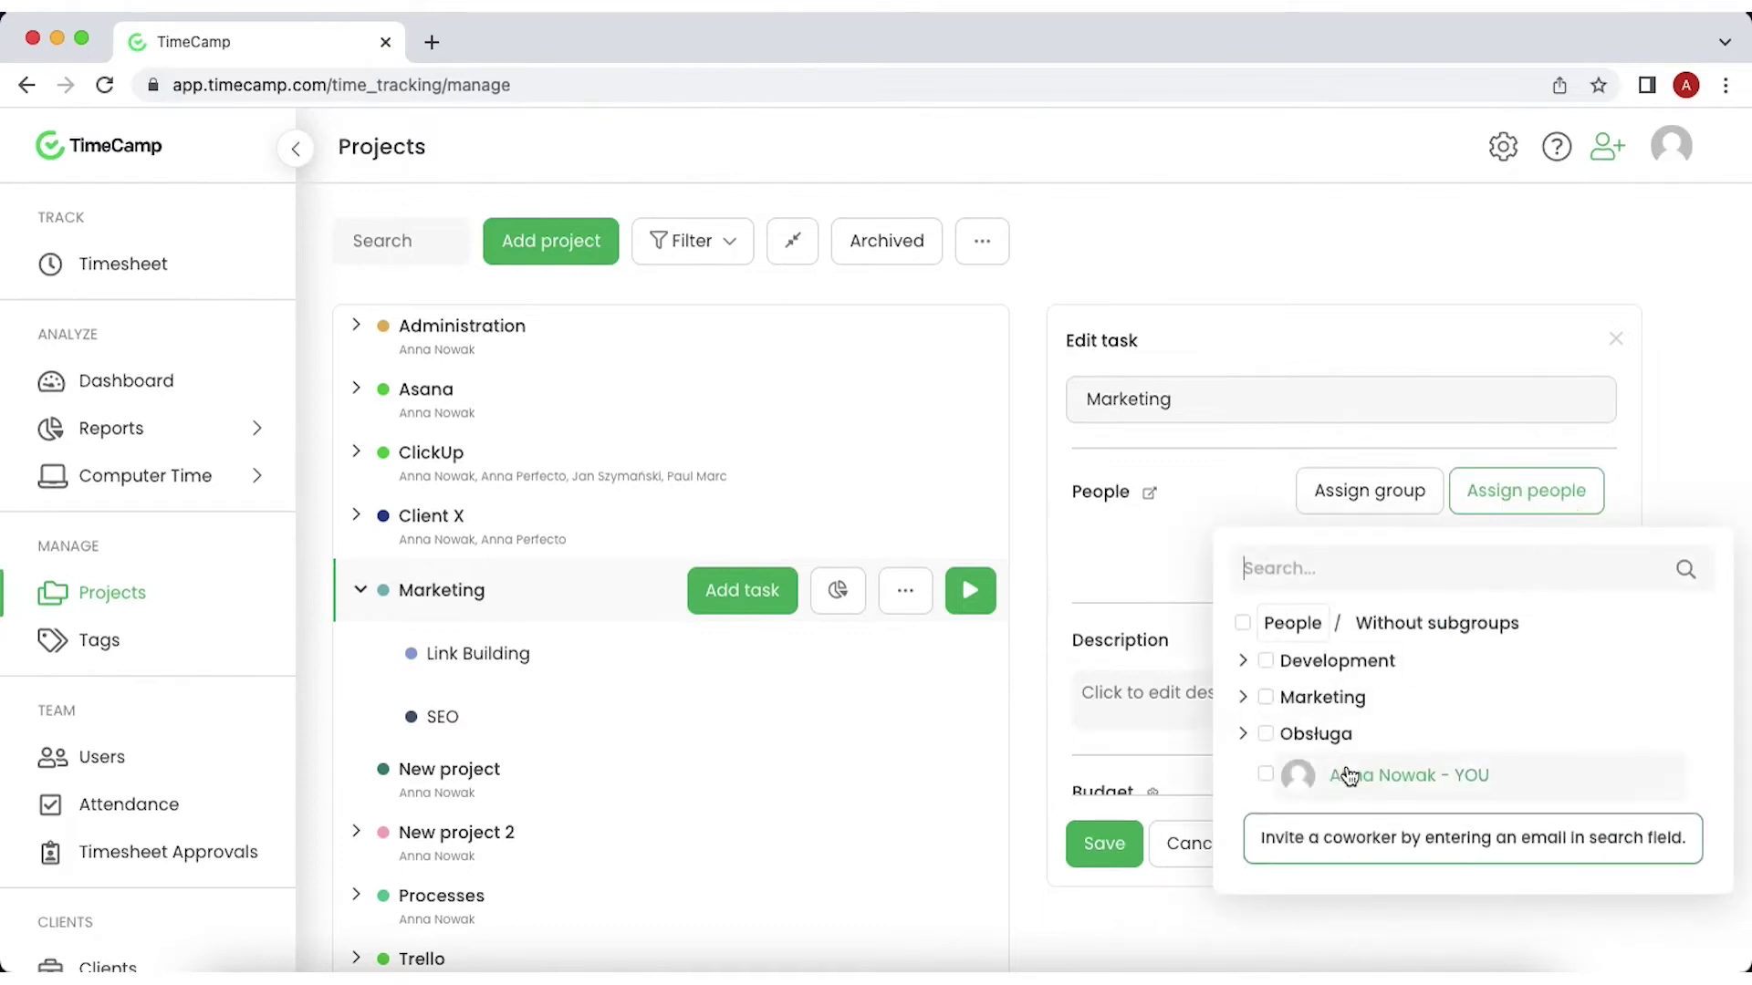
{"action": "left_click", "coordinate": [1332, 774]}
{"action": "left_click", "coordinate": [1478, 567]}
{"action": "left_click", "coordinate": [1451, 640]}
Link the Marketing user group's users to the project
{"action": "left_click", "coordinate": [1398, 492]}
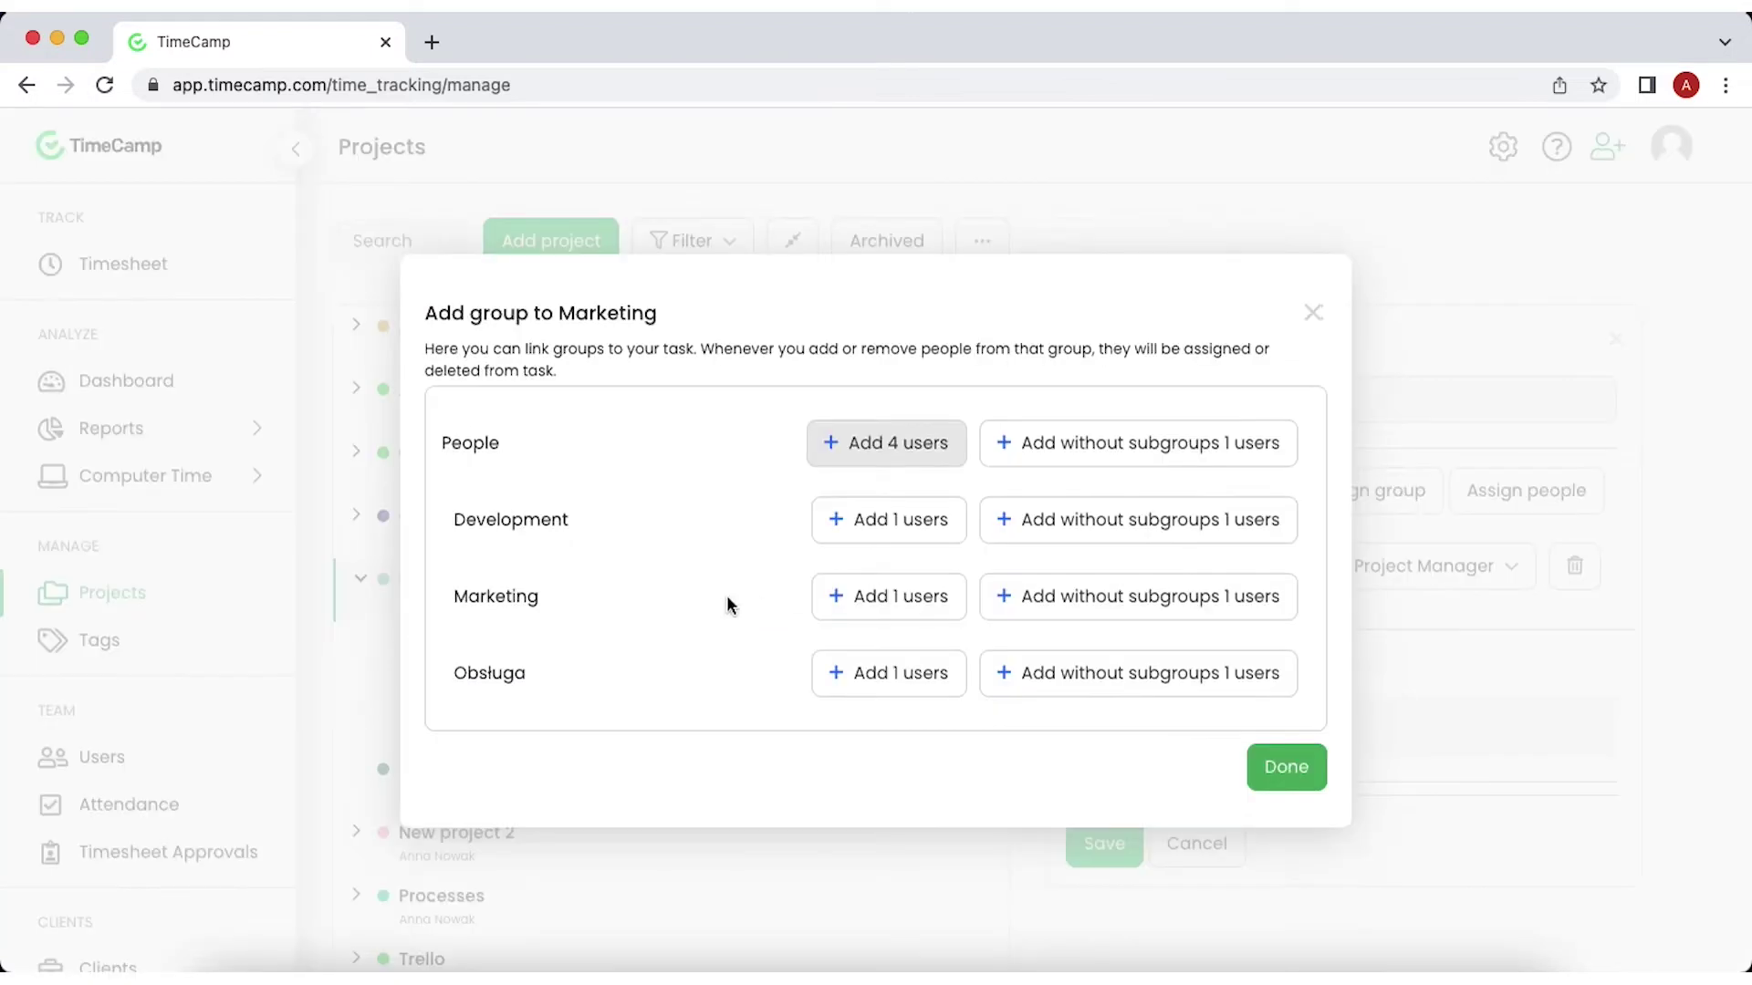
{"action": "left_click", "coordinate": [865, 620]}
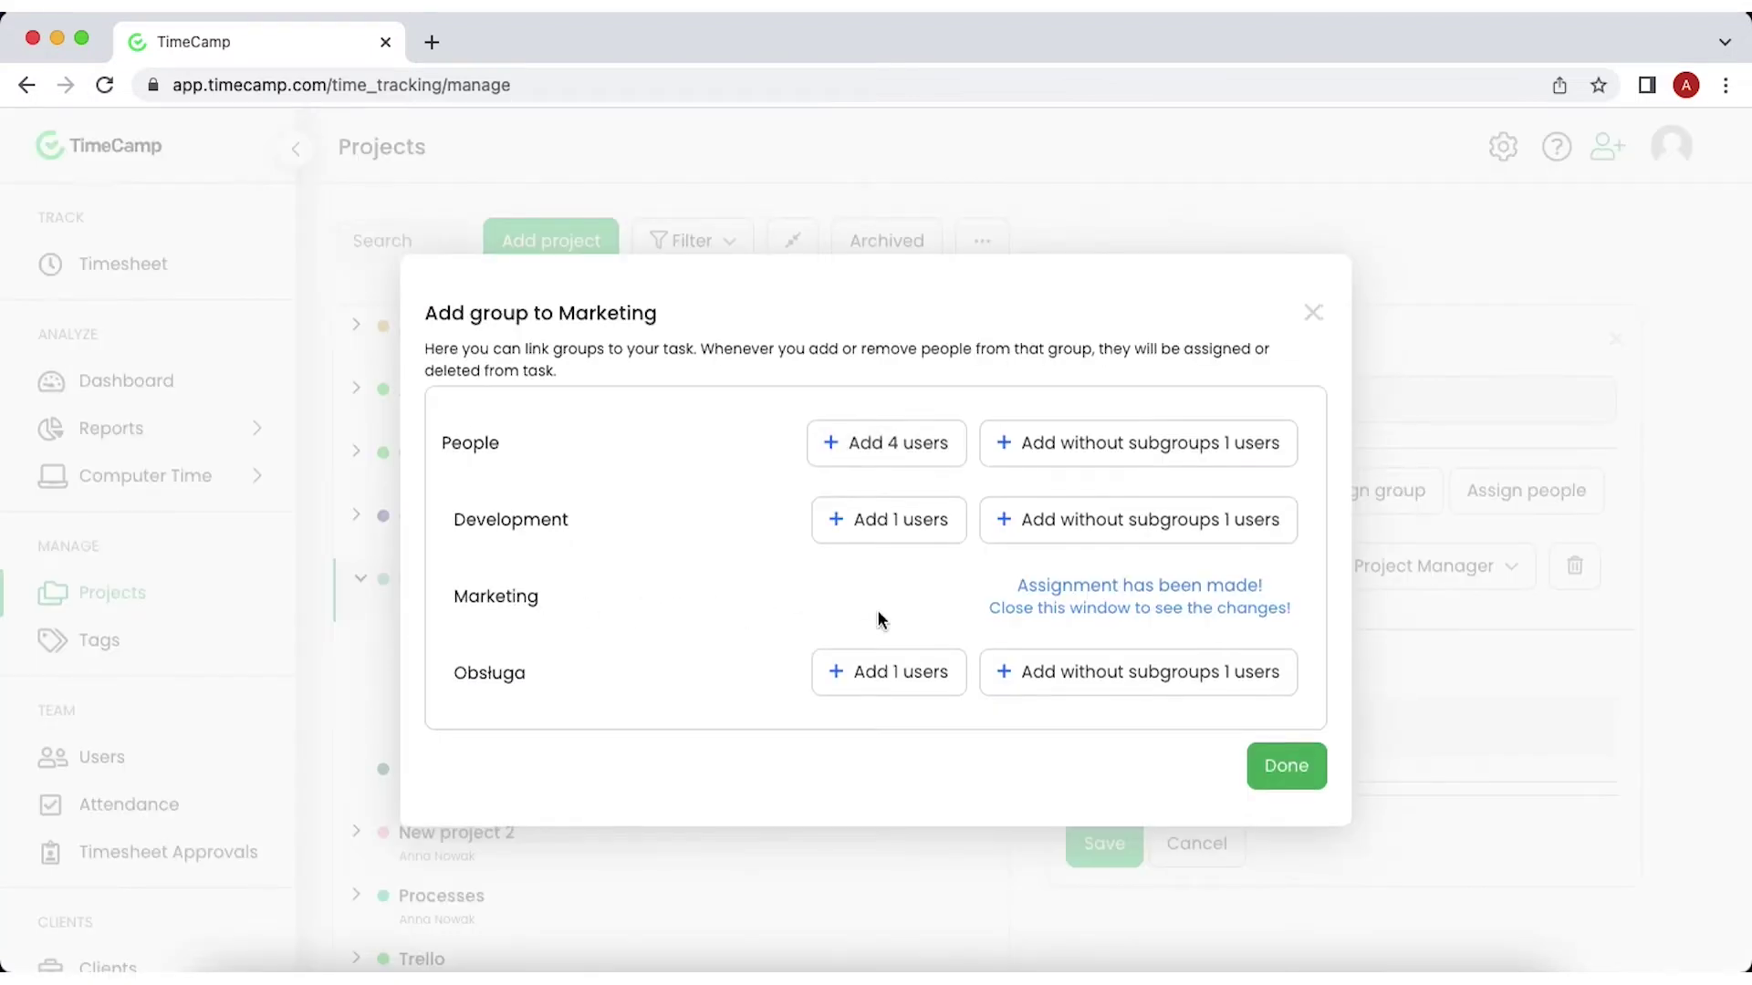
{"action": "left_click", "coordinate": [1263, 765]}
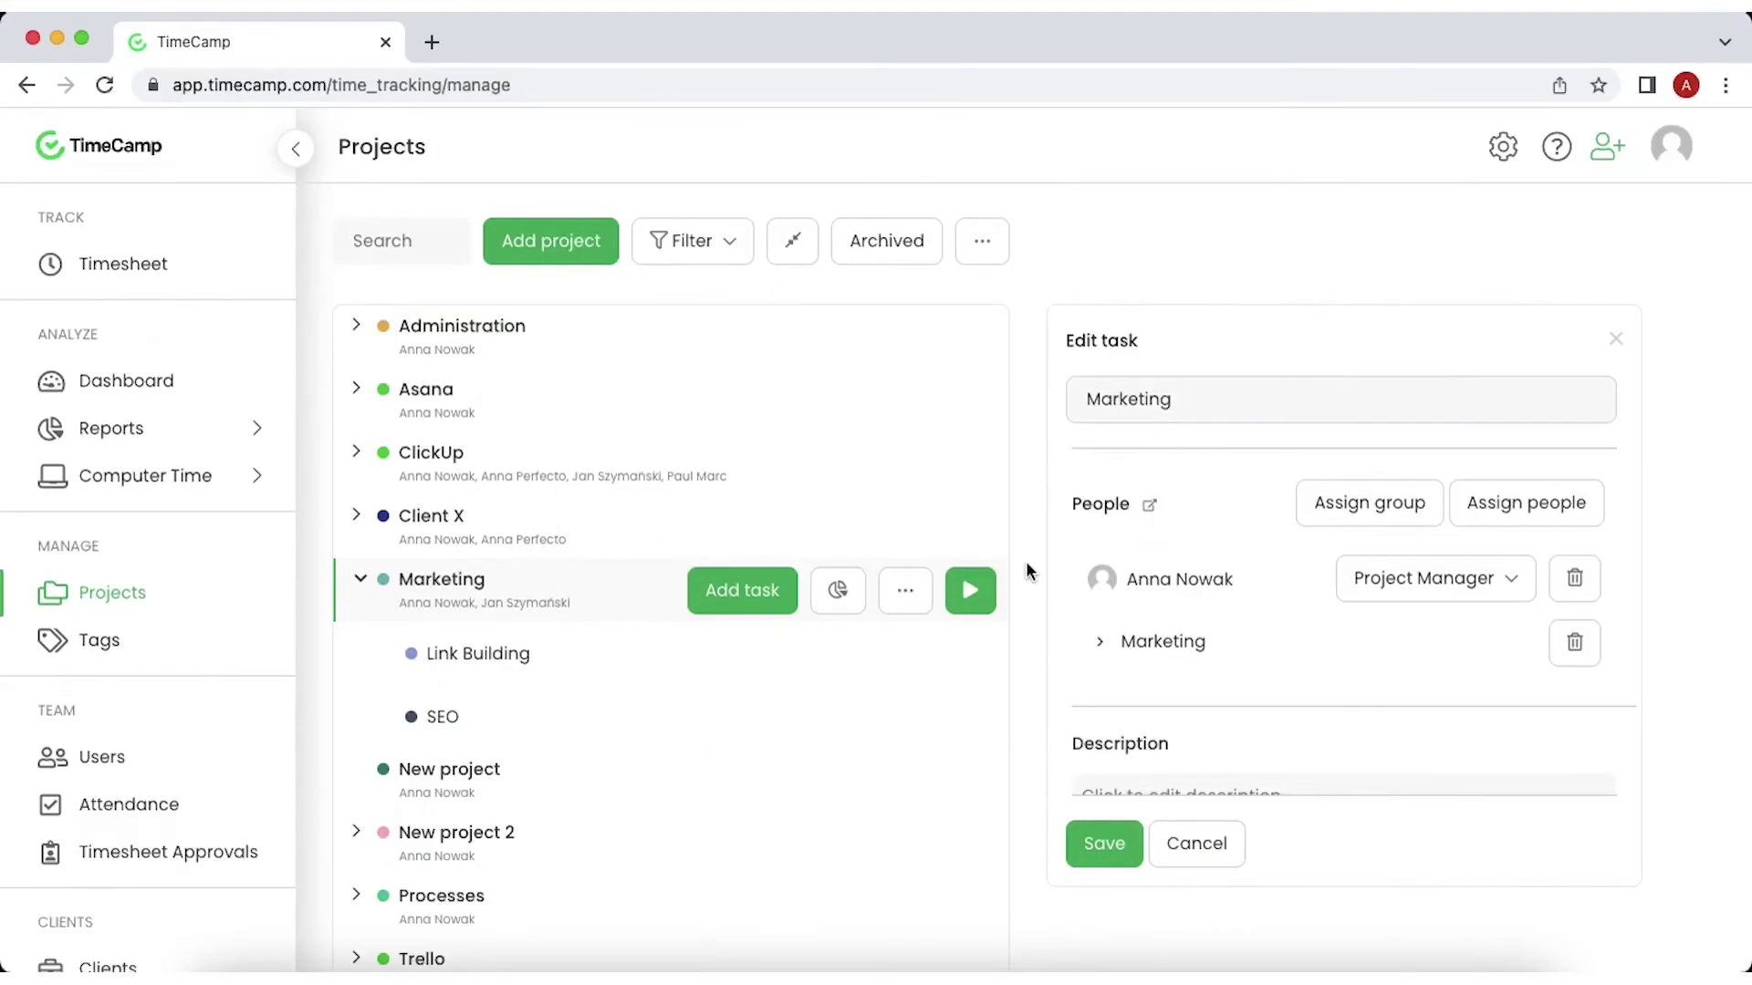
Keep Marketing's budget in estimated hours, make it billable by default, and enter income rate 50
{"action": "scroll", "coordinate": [1252, 596], "scroll_direction": "down", "scroll_amount": 5}
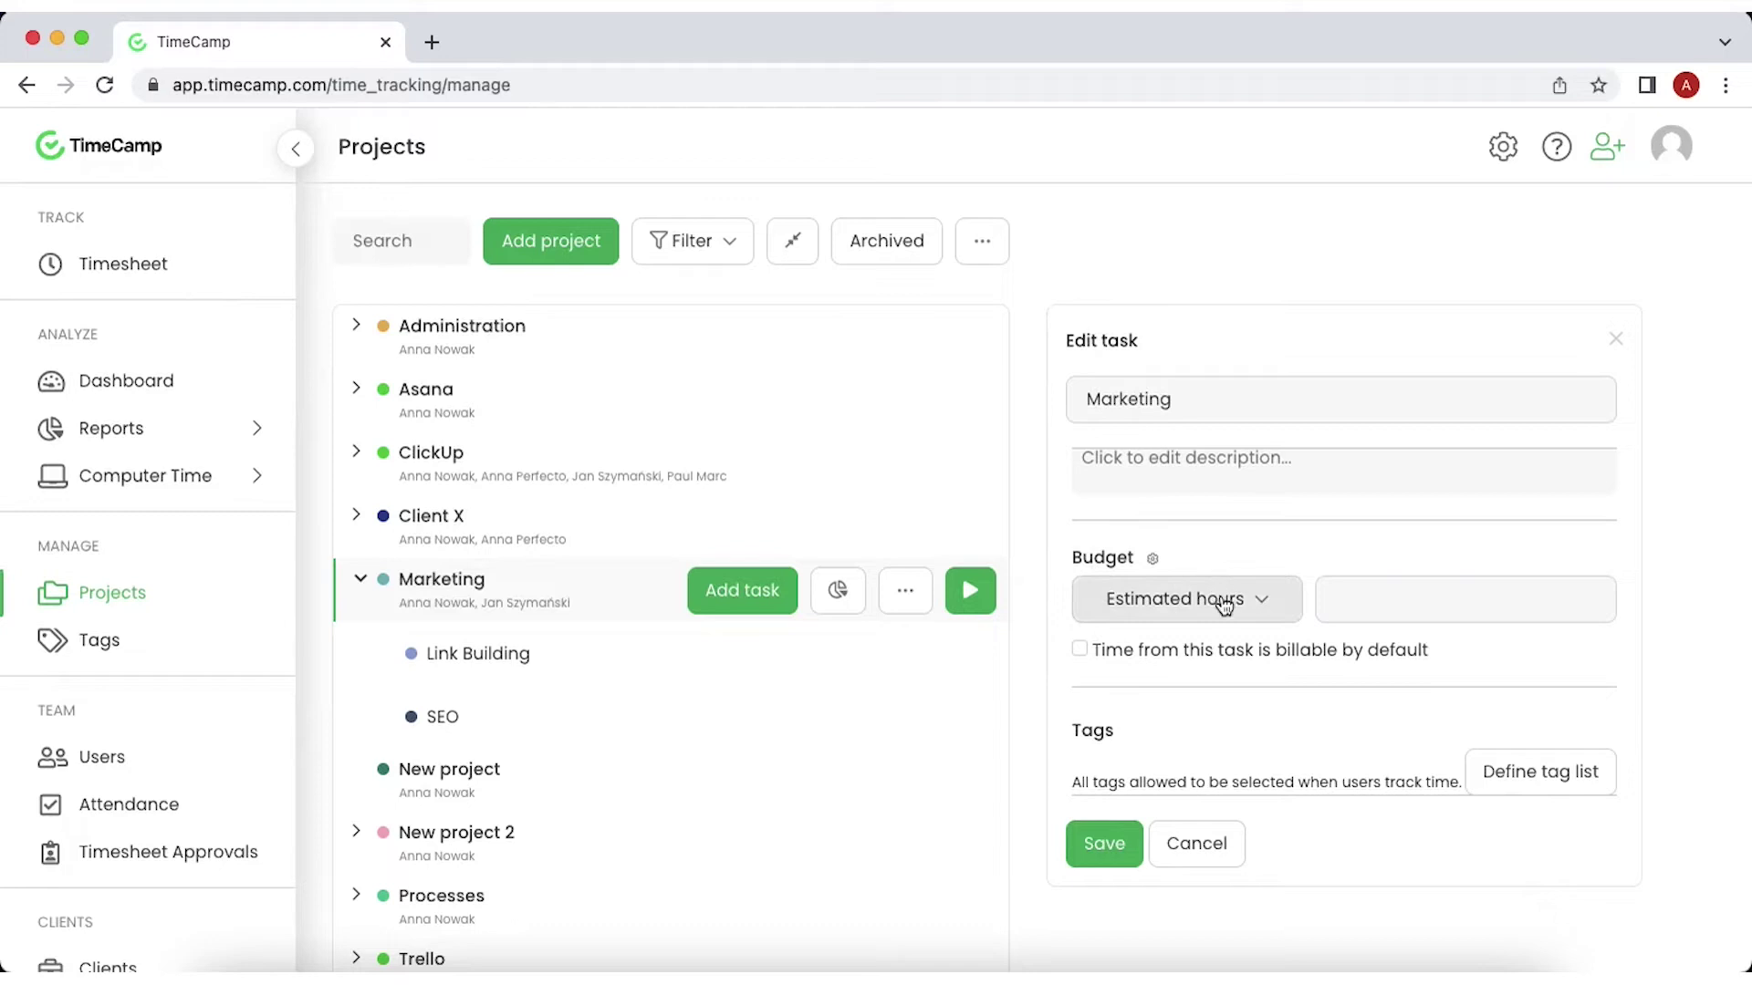
{"action": "left_click", "coordinate": [1222, 604]}
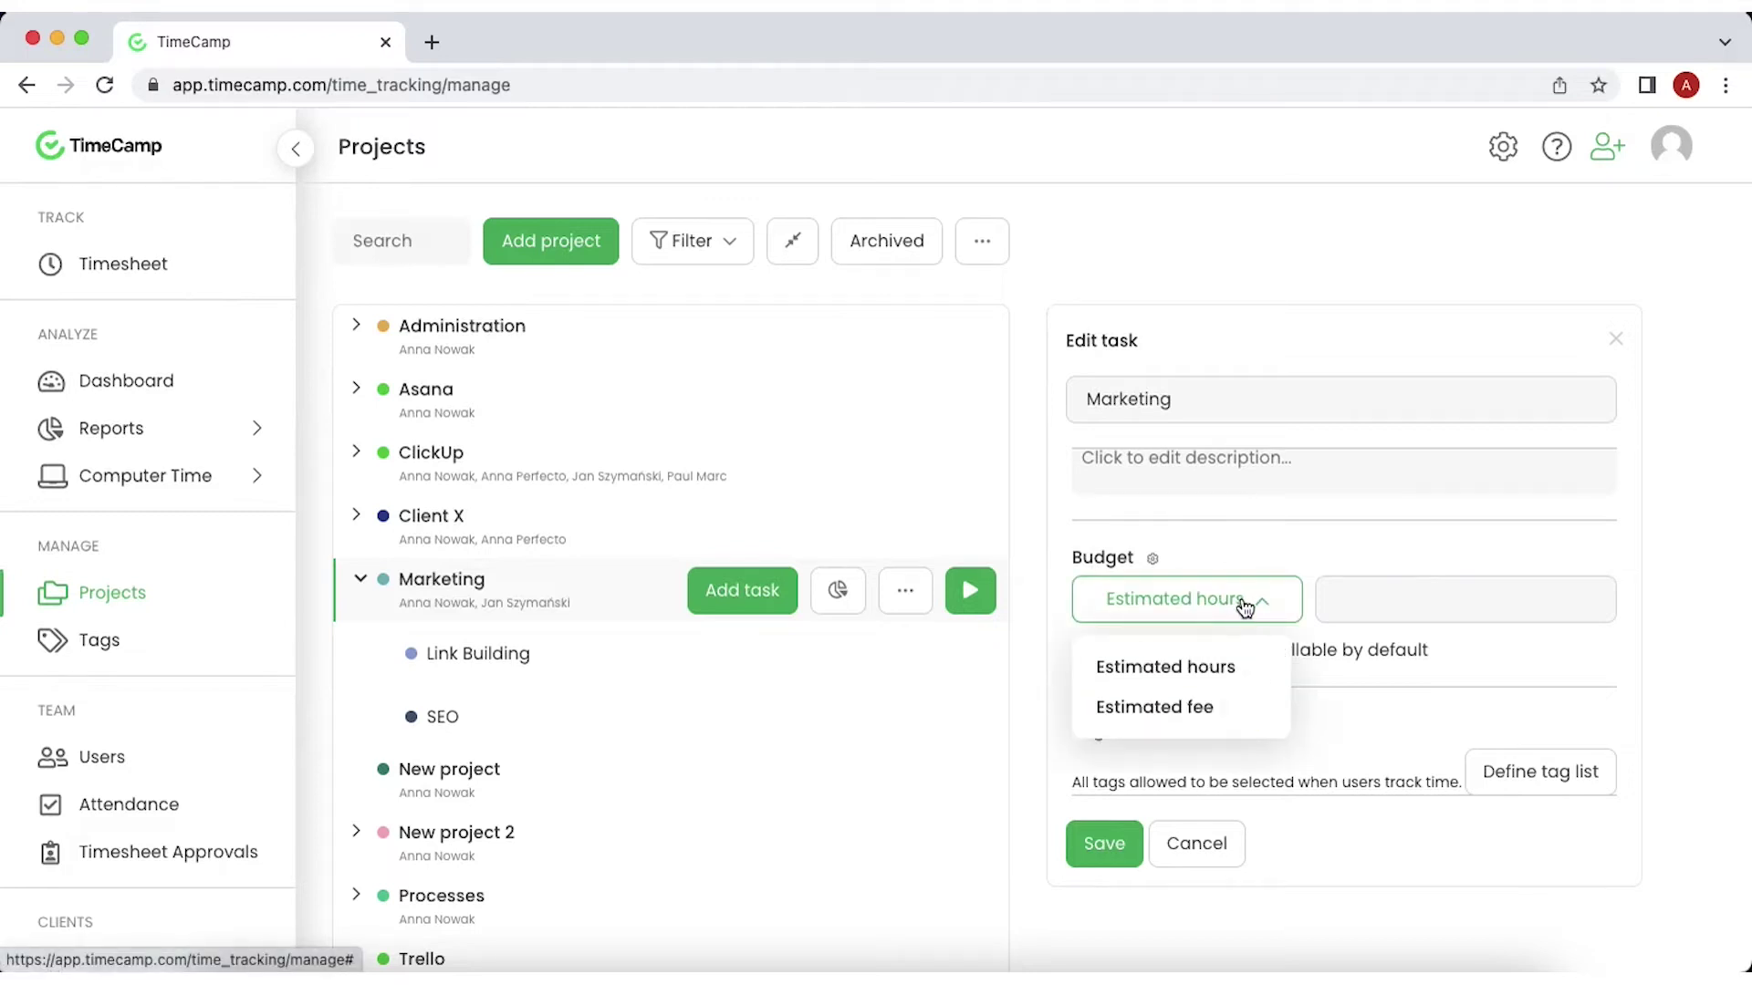
{"action": "left_click", "coordinate": [1243, 604]}
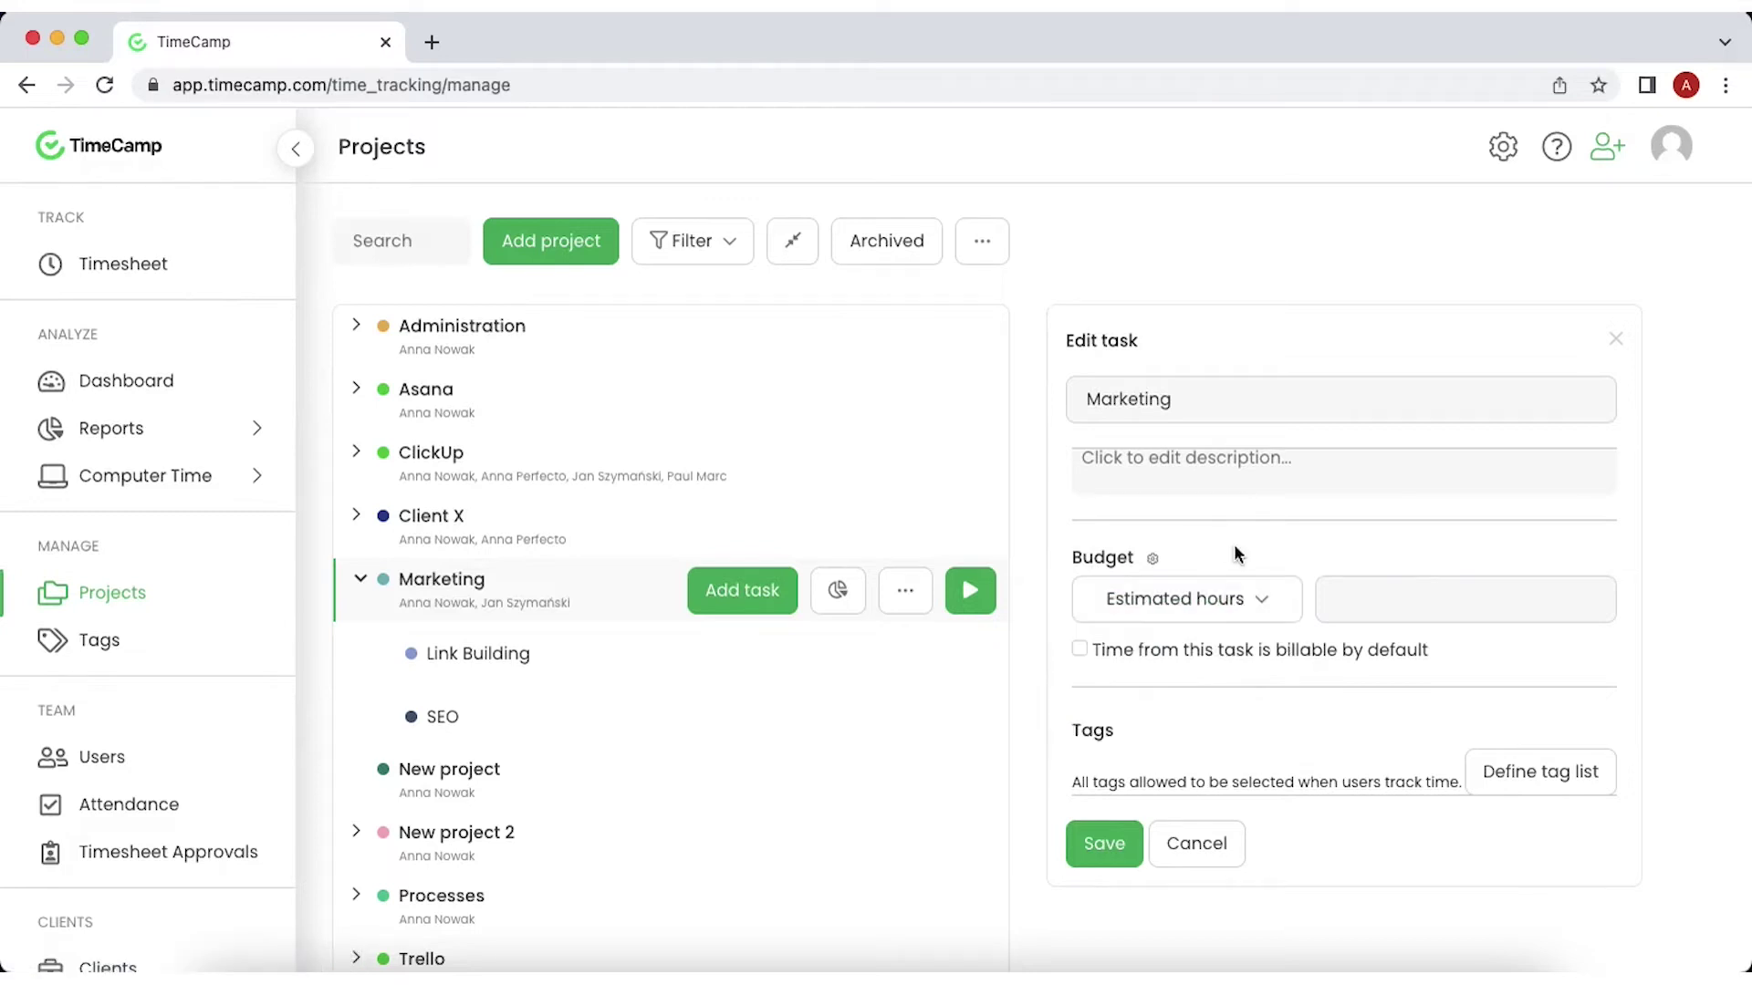
{"action": "left_click", "coordinate": [1079, 649]}
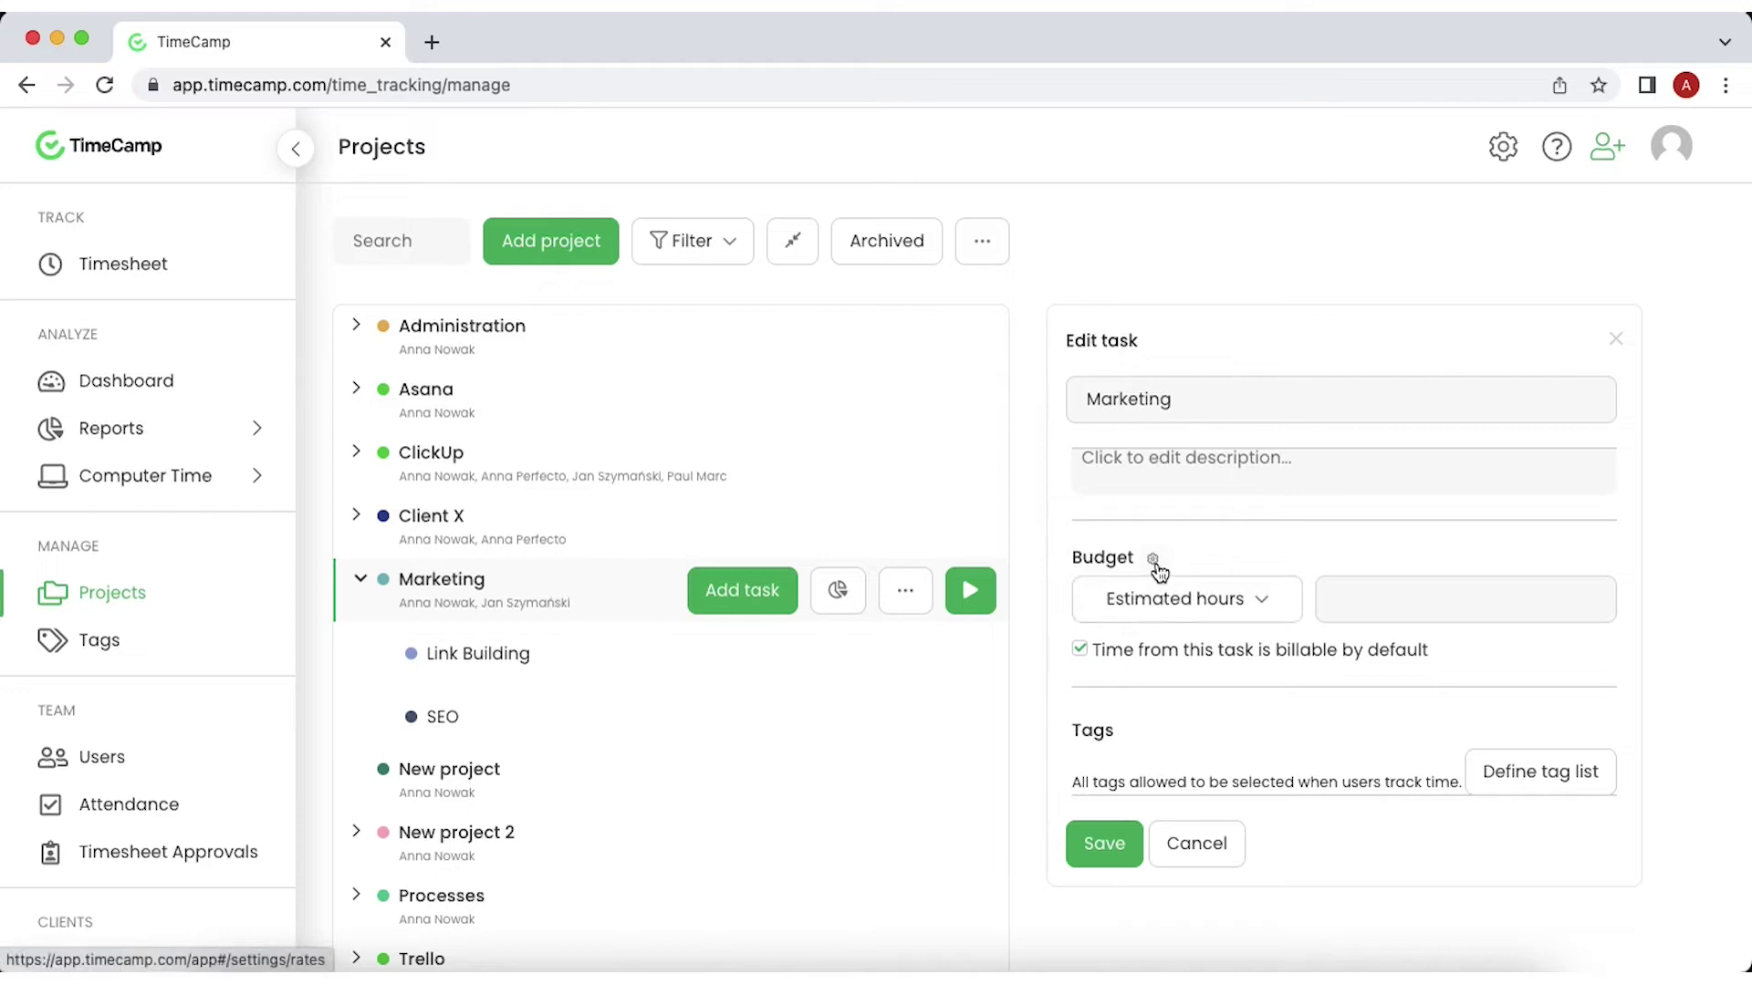
{"action": "left_click", "coordinate": [1155, 564]}
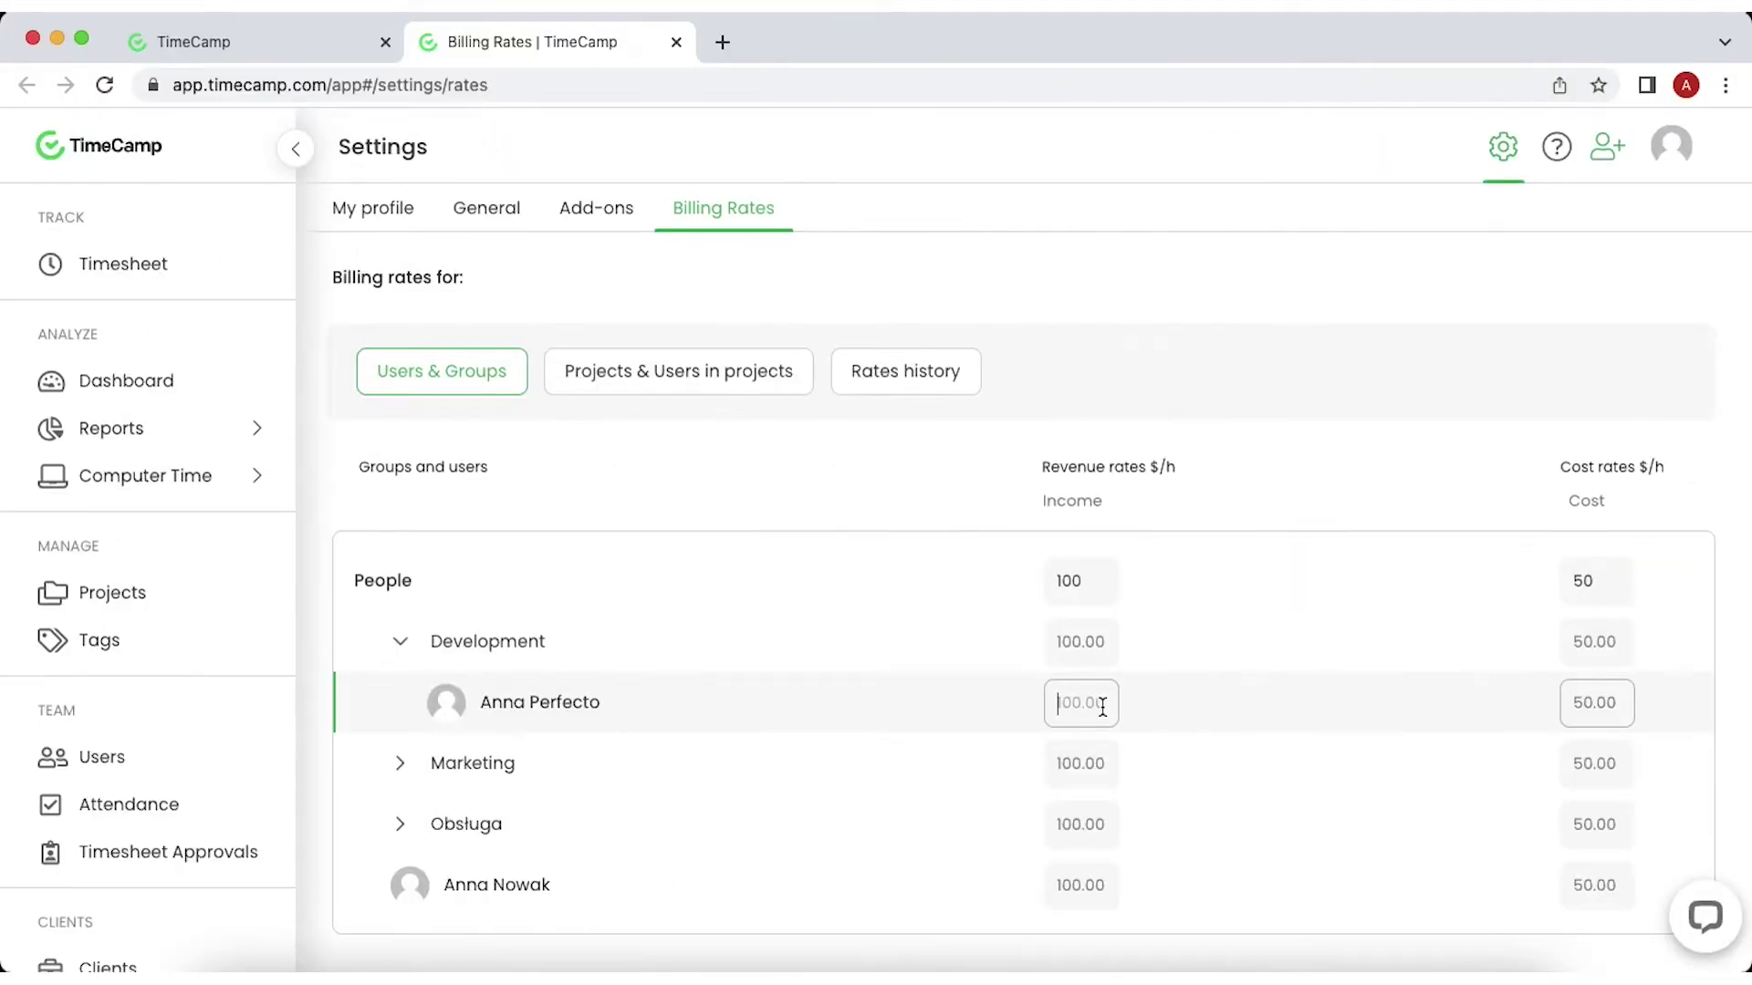
{"action": "type", "text": "50"}
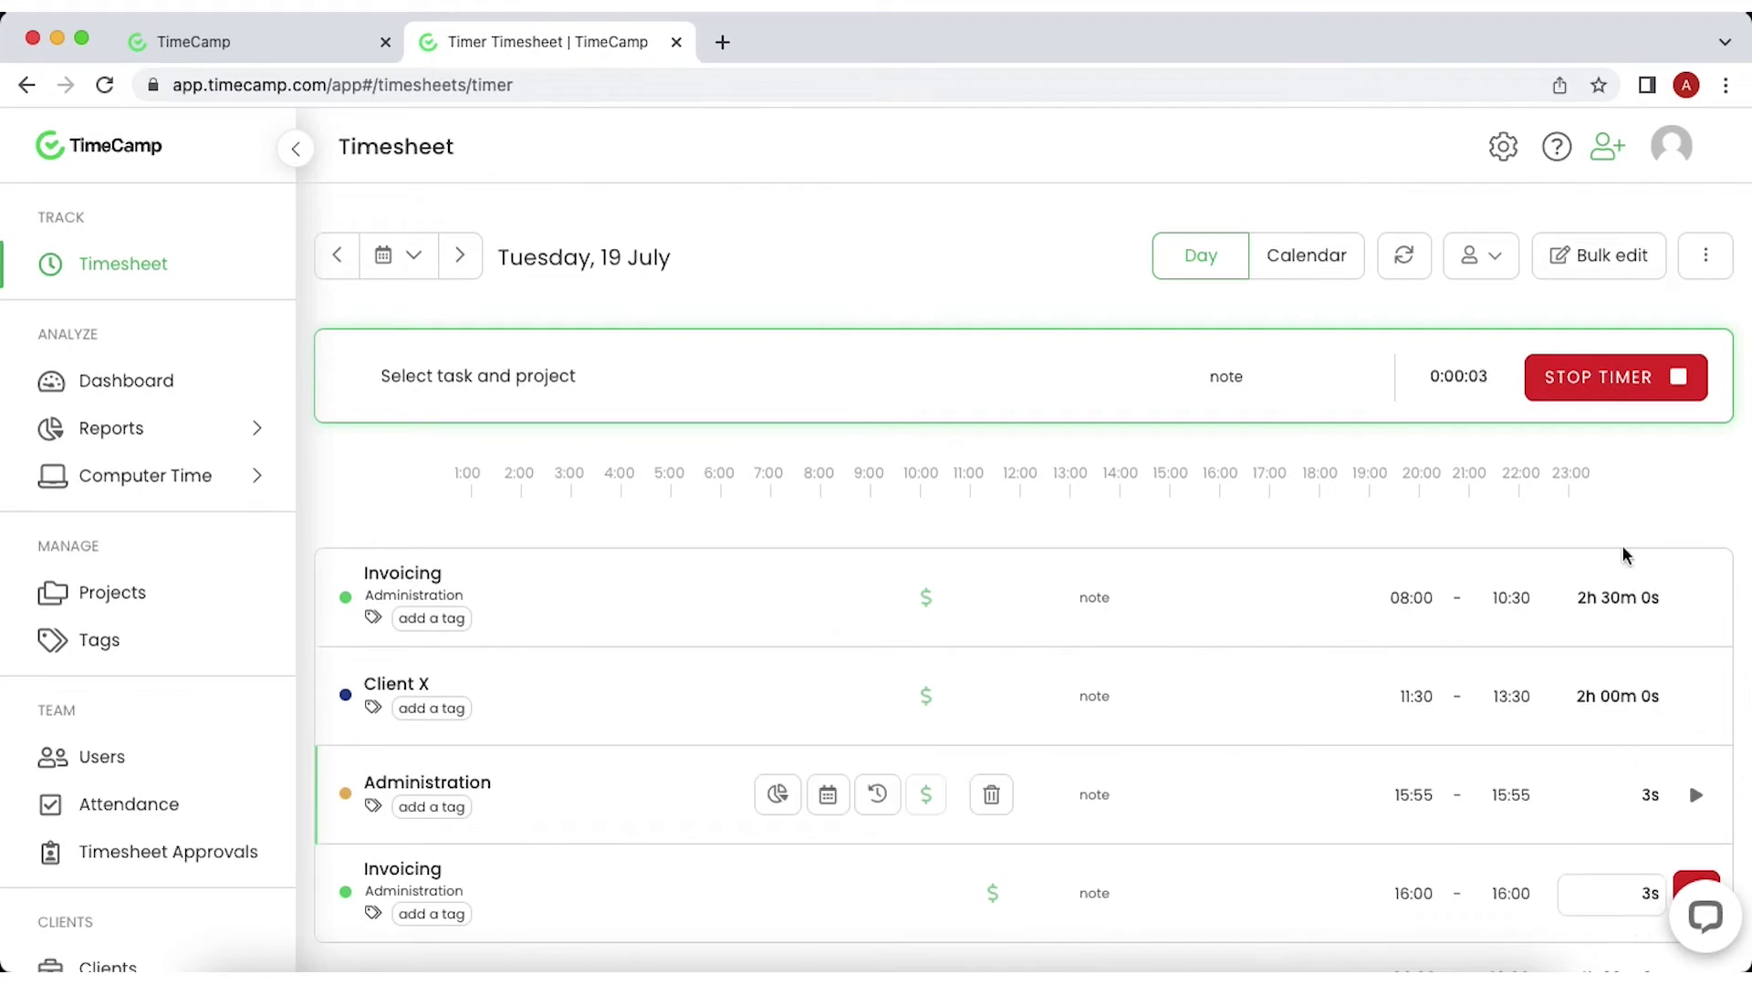
Stop the running timer, switch to manual entry, and view the timesheet as a weekly calendar
{"action": "left_click", "coordinate": [1653, 382]}
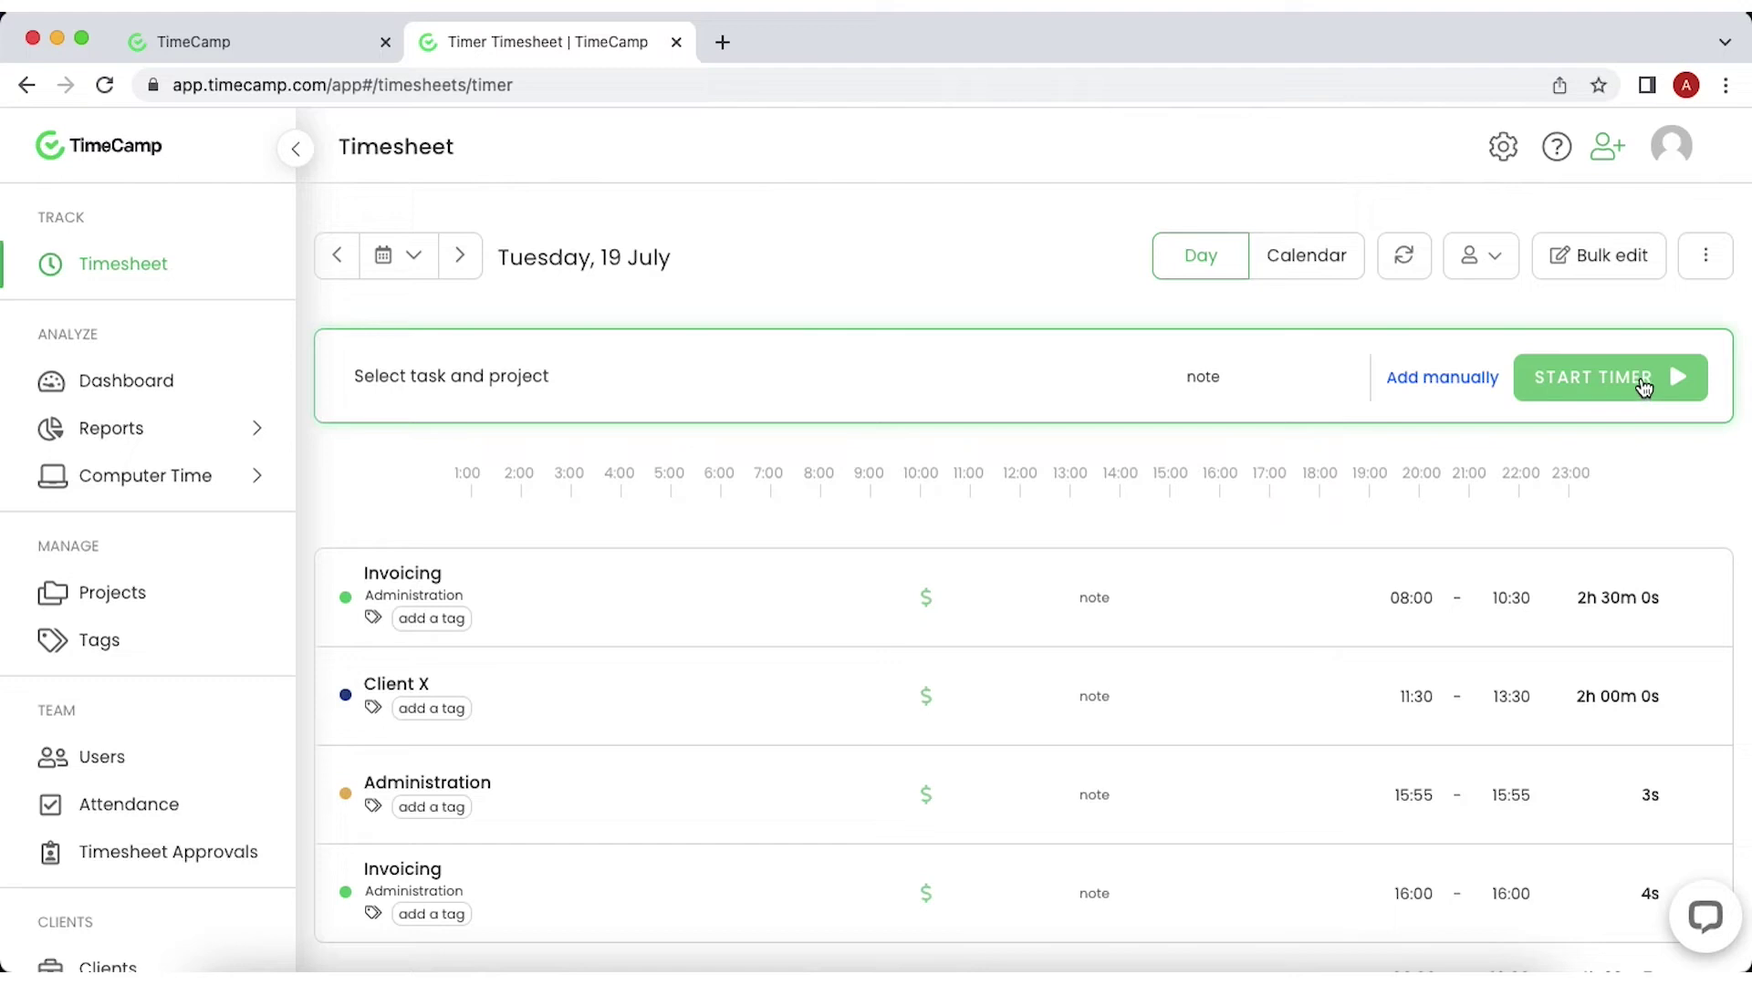
{"action": "left_click", "coordinate": [1471, 387]}
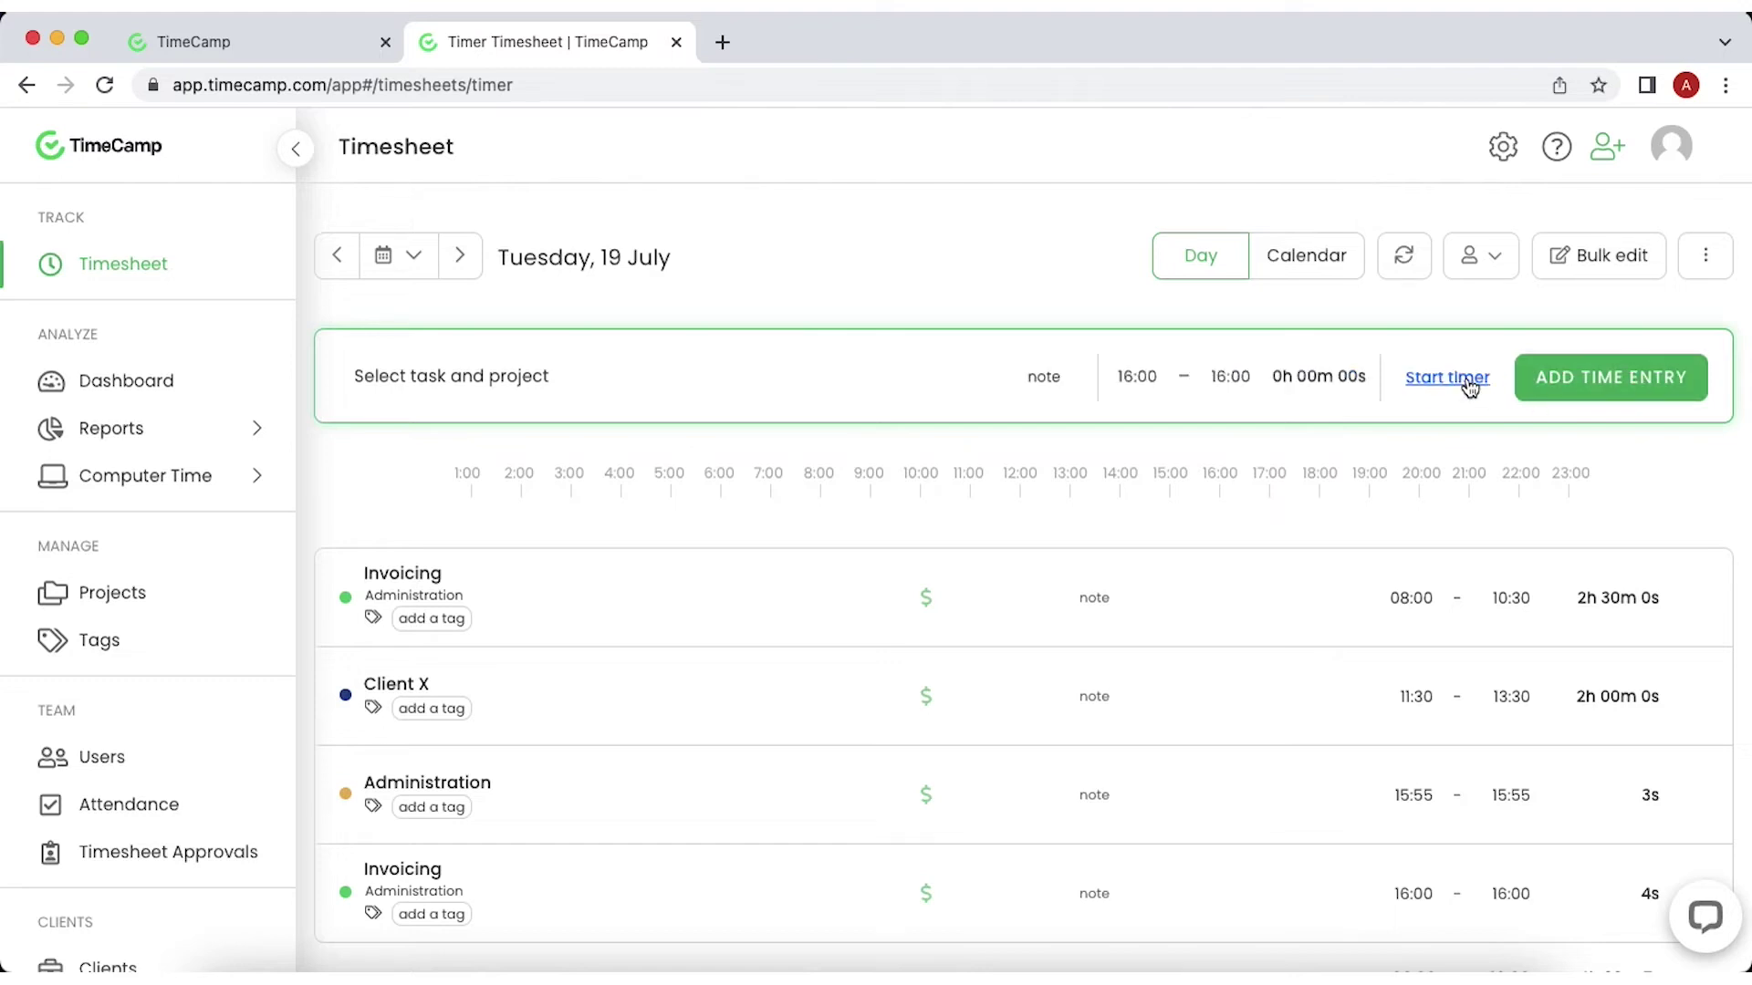
{"action": "left_click", "coordinate": [1305, 256]}
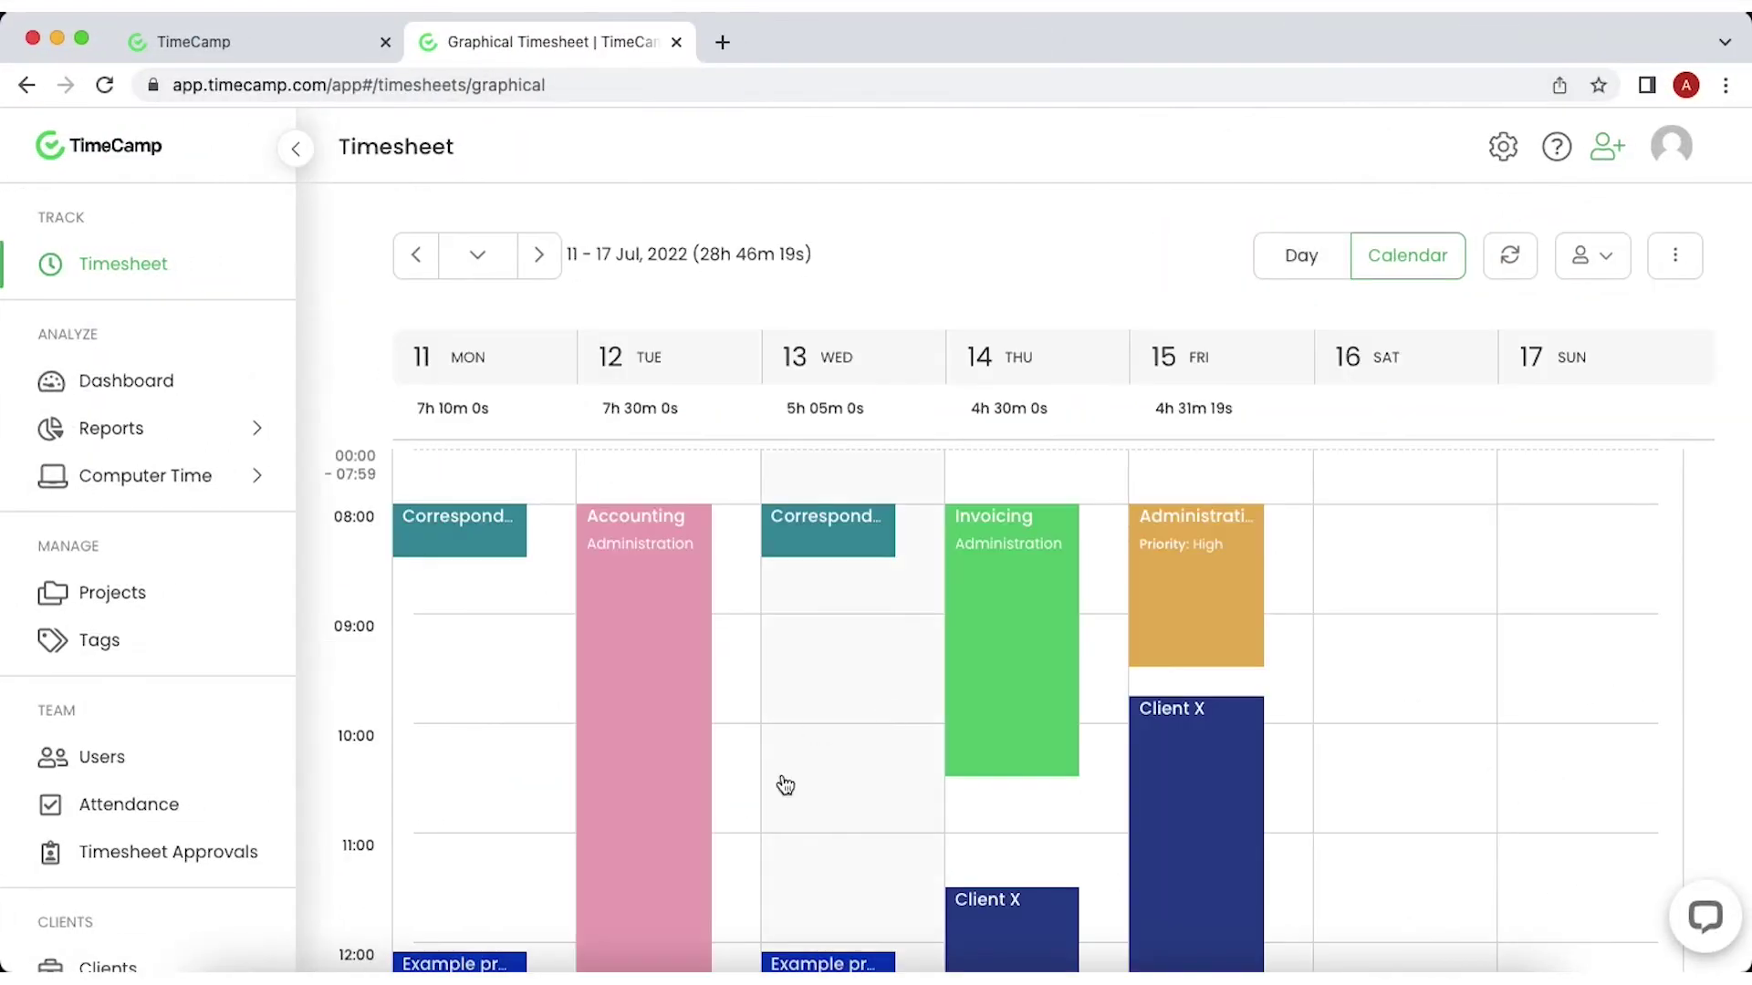
Return to the Monday 18 July day list and check the Correspondence entry's task picker
{"action": "scroll", "coordinate": [783, 791], "scroll_direction": "down", "scroll_amount": 5}
{"action": "scroll", "coordinate": [783, 791], "scroll_direction": "up", "scroll_amount": 5}
{"action": "left_click", "coordinate": [1303, 256]}
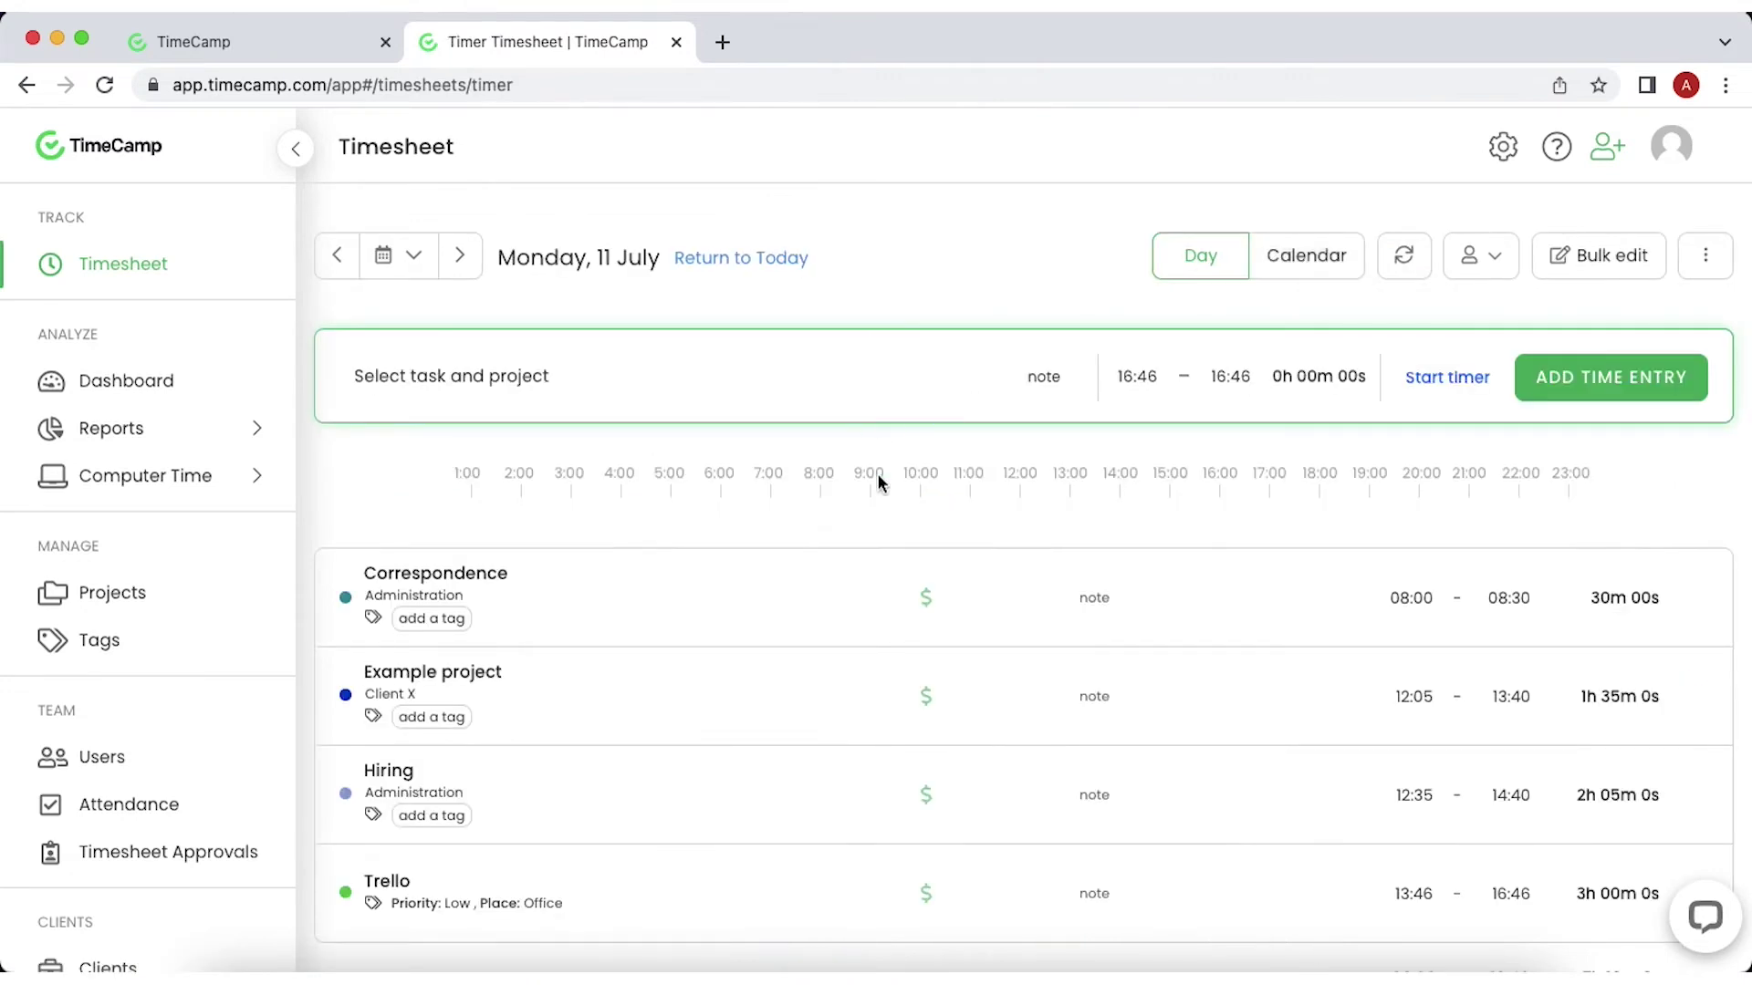
{"action": "left_click", "coordinate": [420, 571]}
{"action": "left_click", "coordinate": [417, 560]}
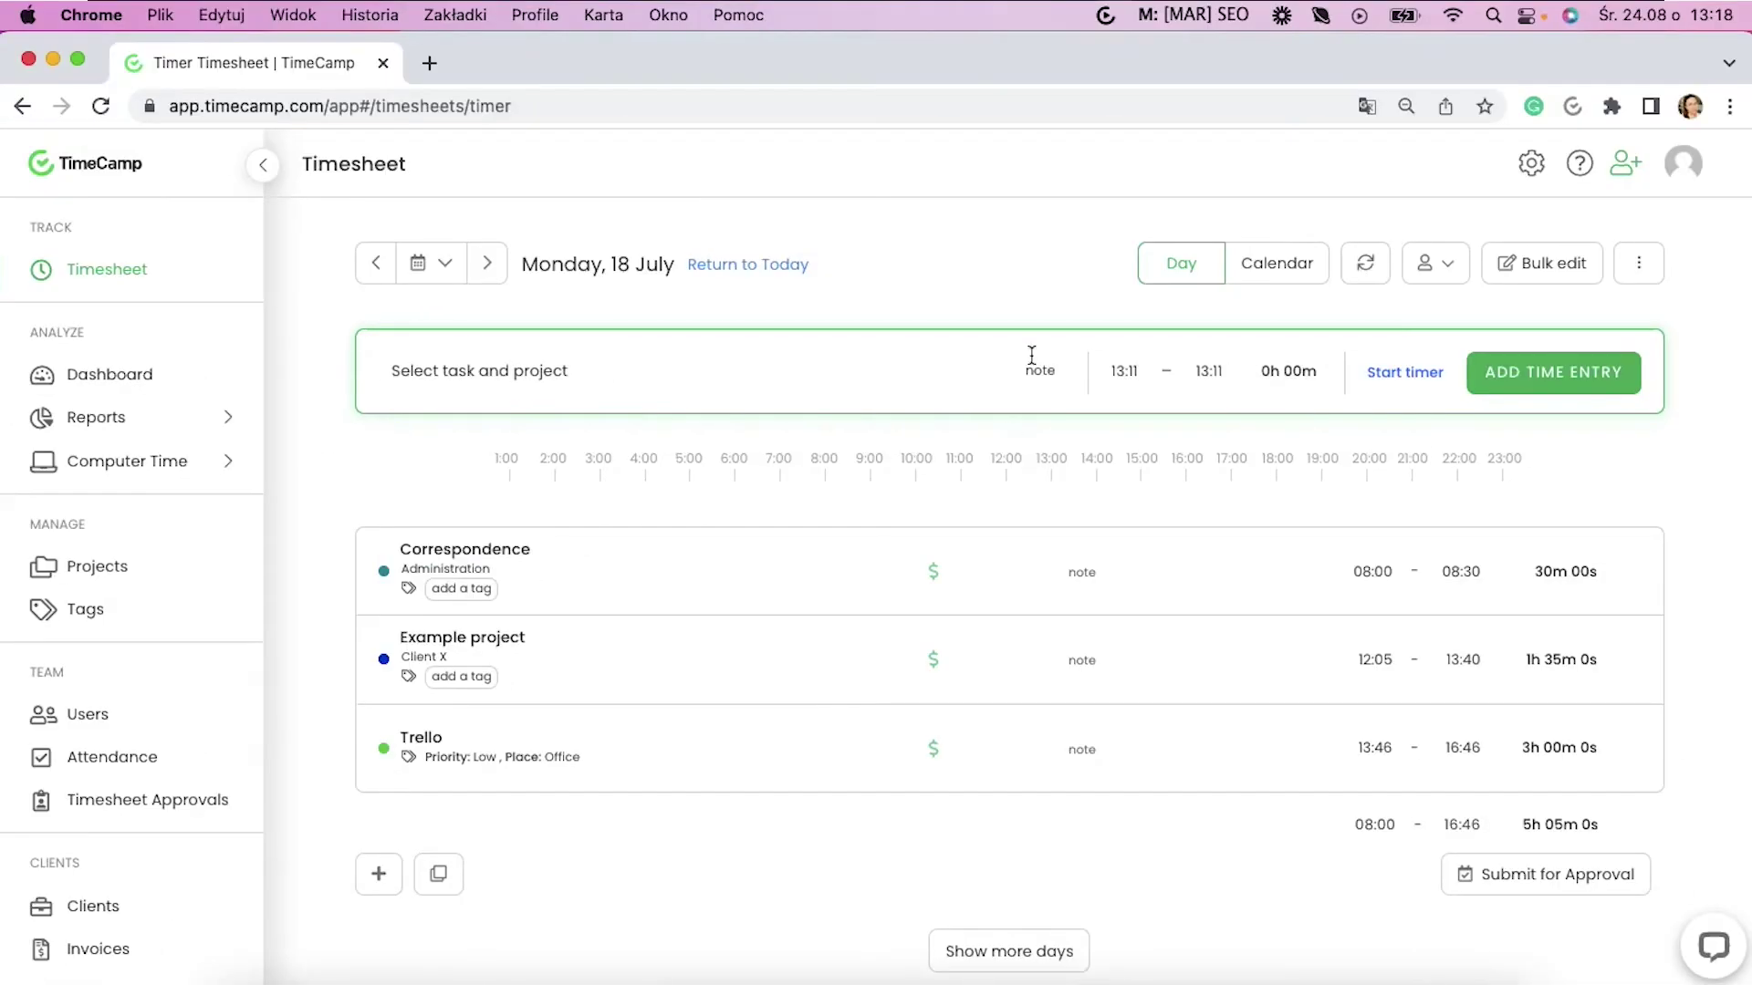
{"action": "left_click", "coordinate": [1108, 17]}
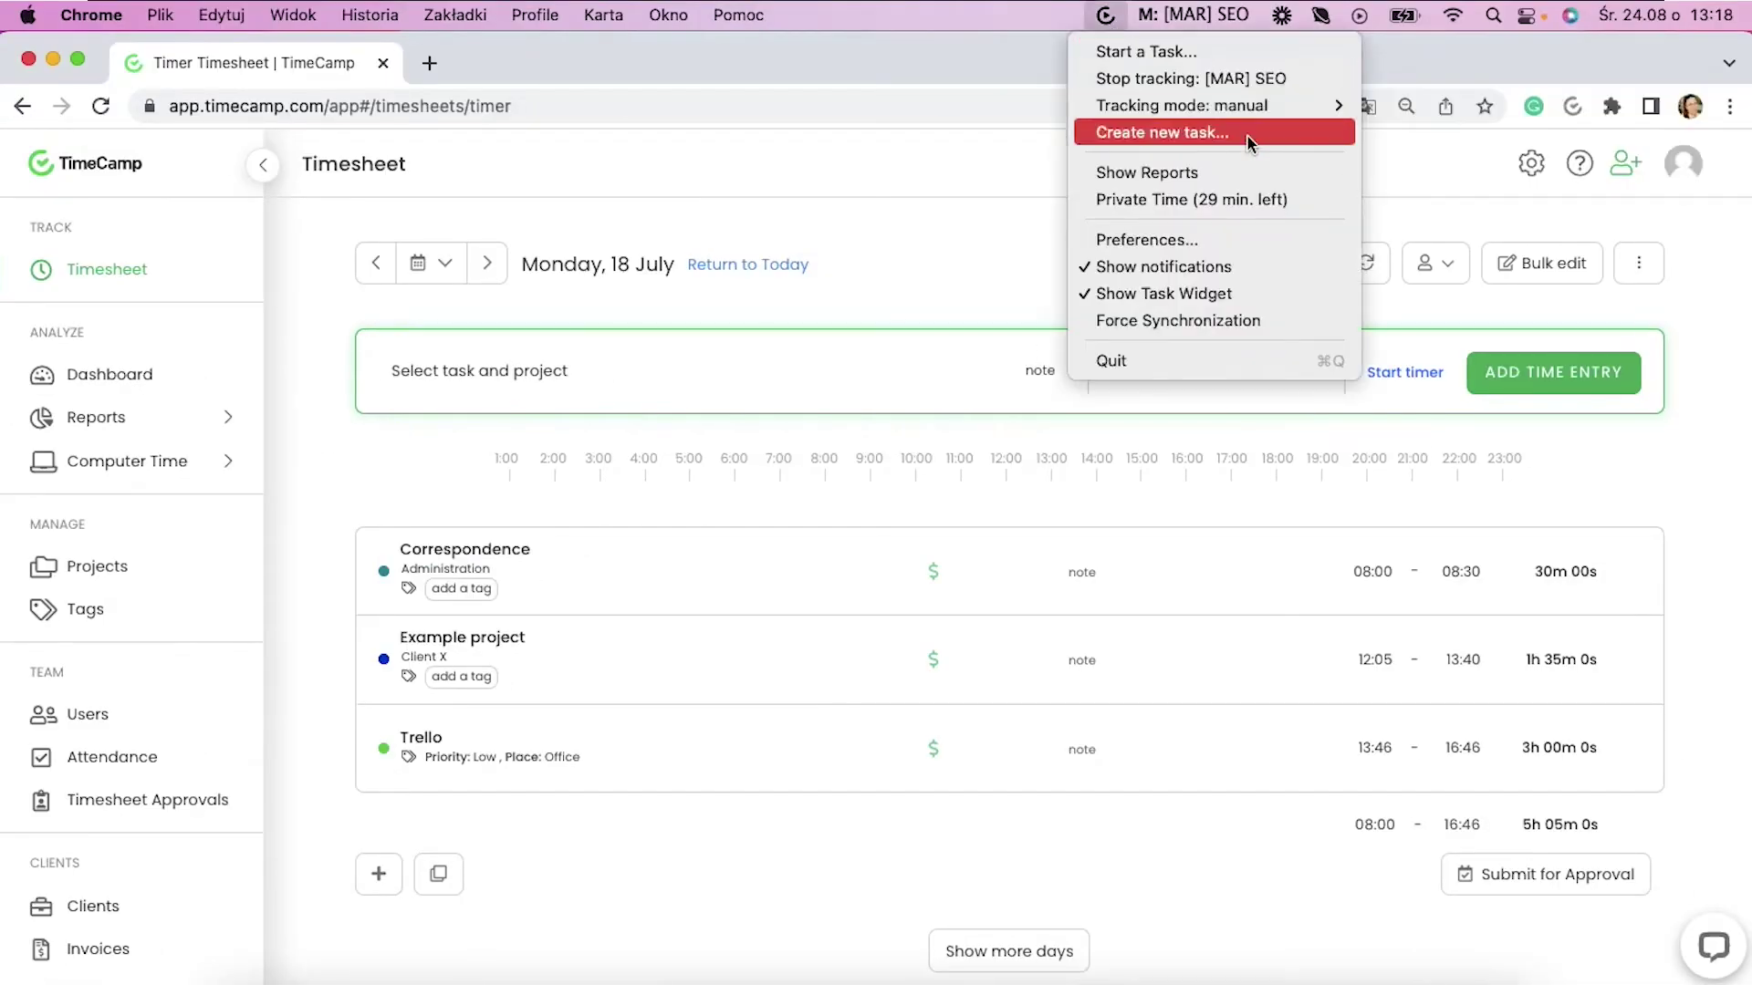
{"action": "left_click", "coordinate": [1221, 58]}
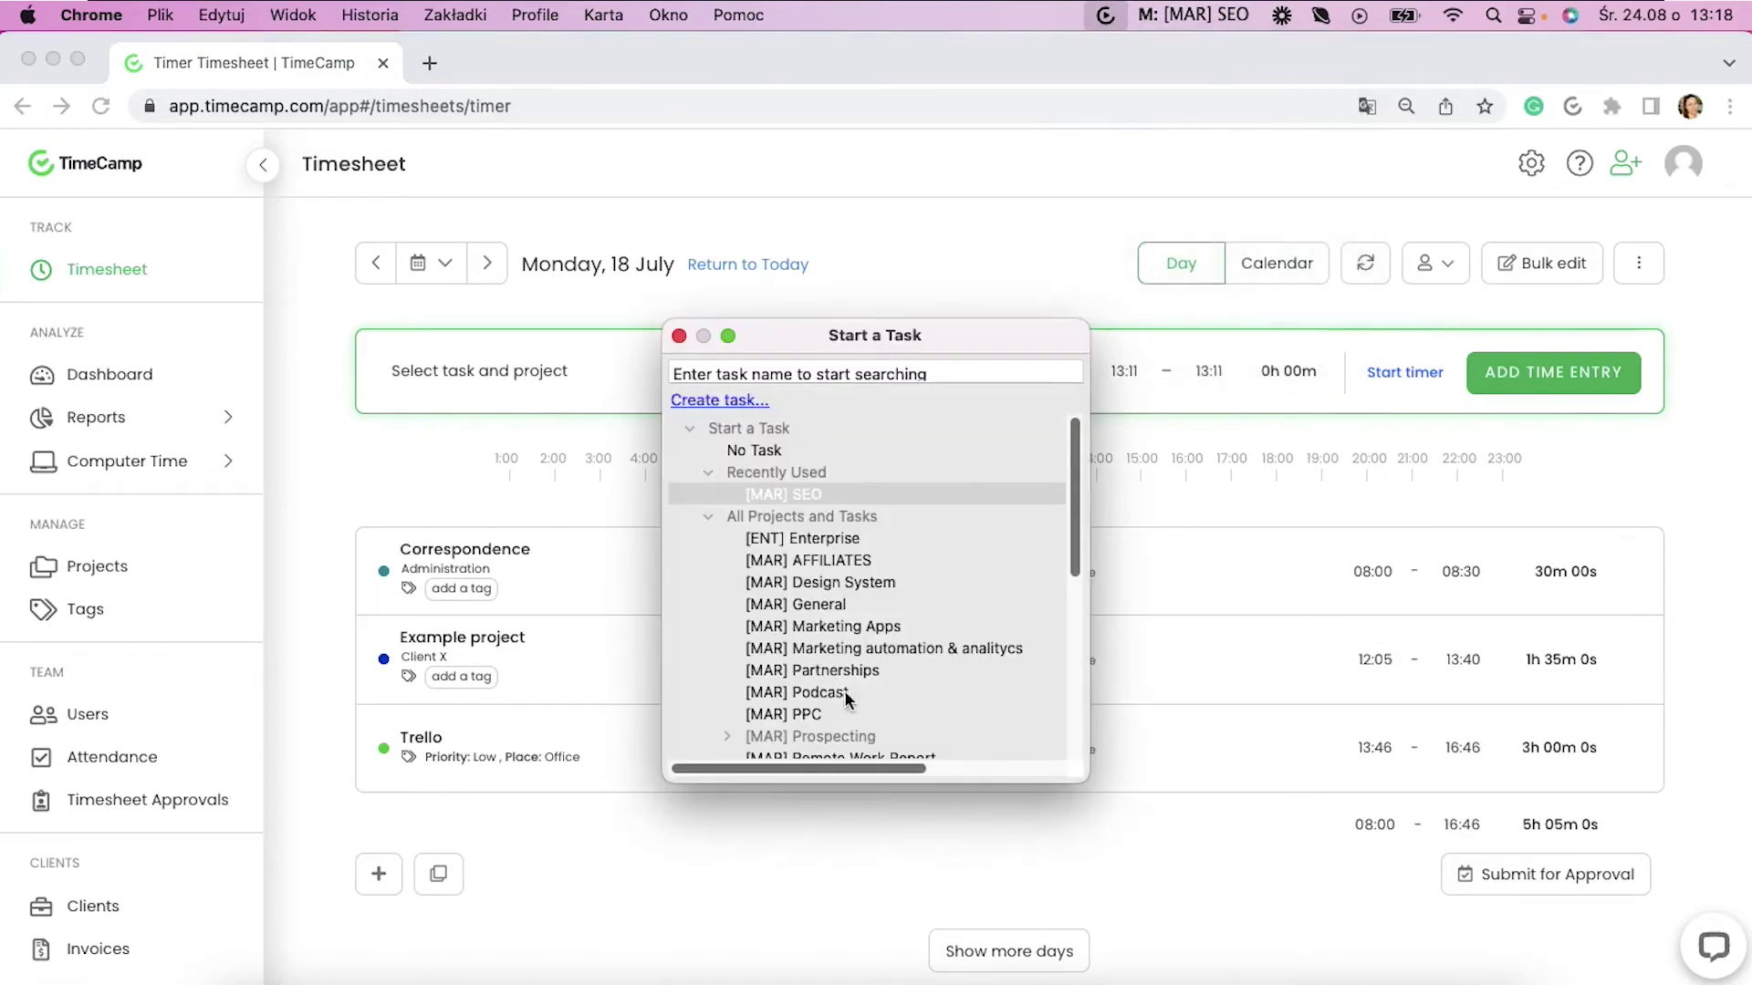
{"action": "left_click", "coordinate": [679, 336]}
{"action": "left_click", "coordinate": [1110, 18]}
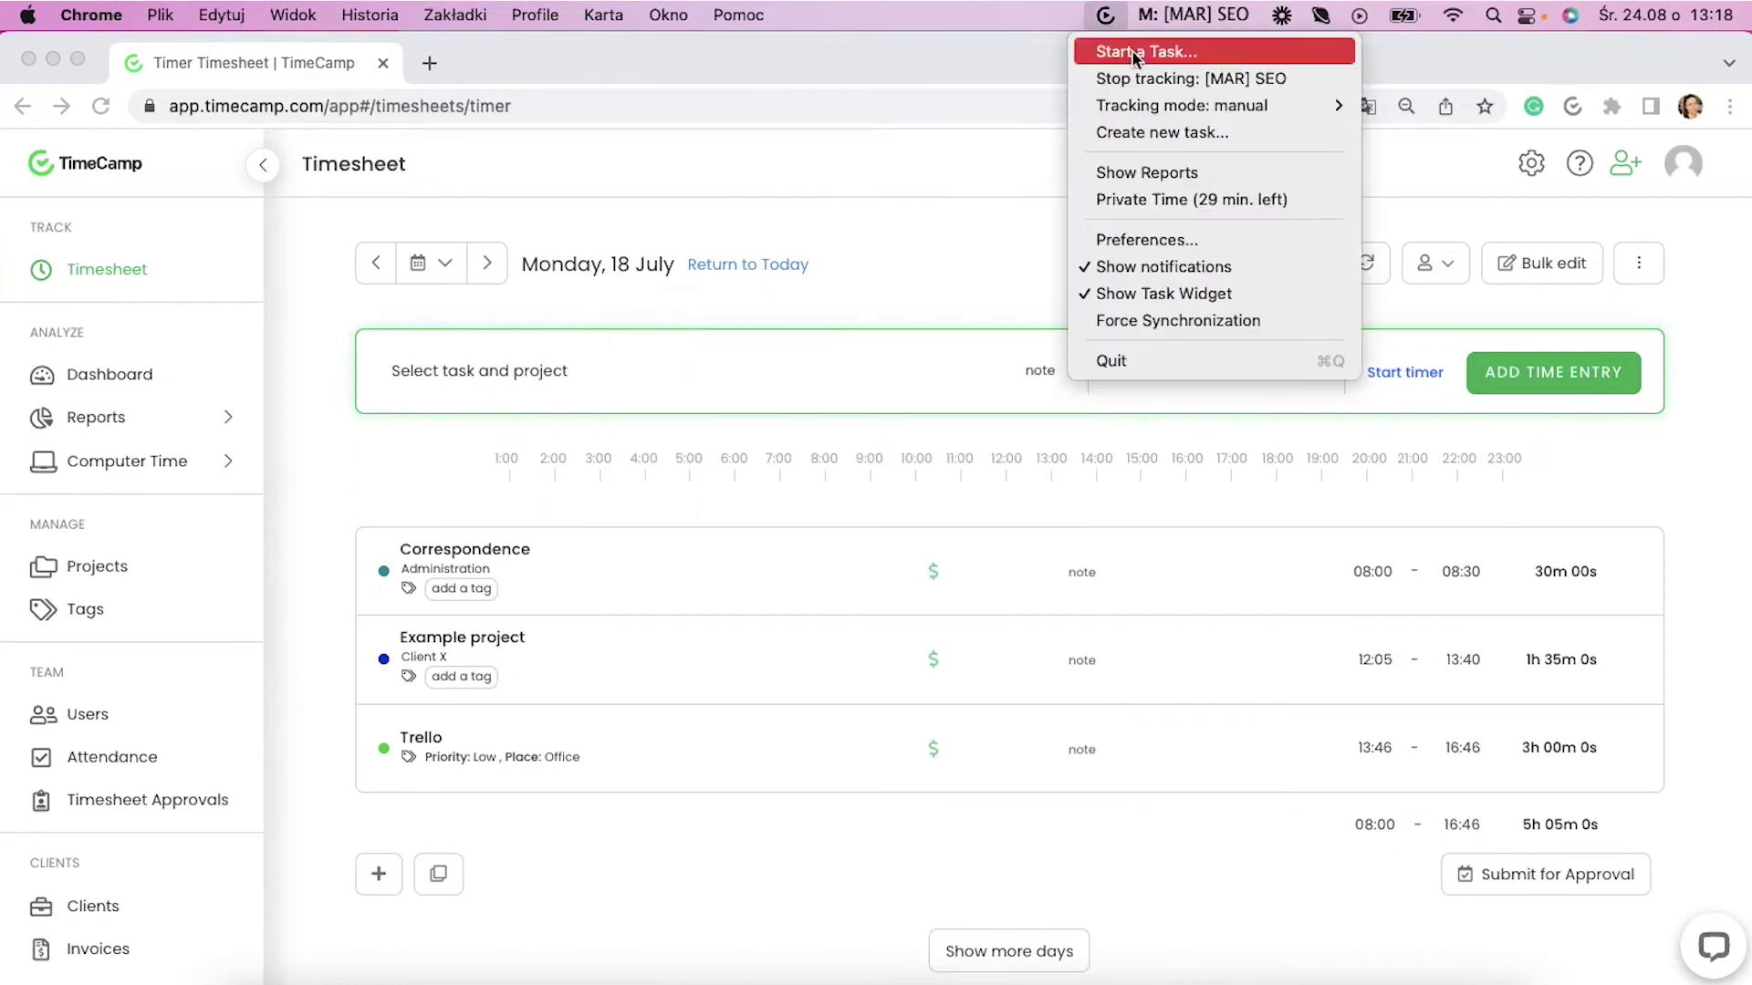
{"action": "mouse_move", "coordinate": [1156, 111]}
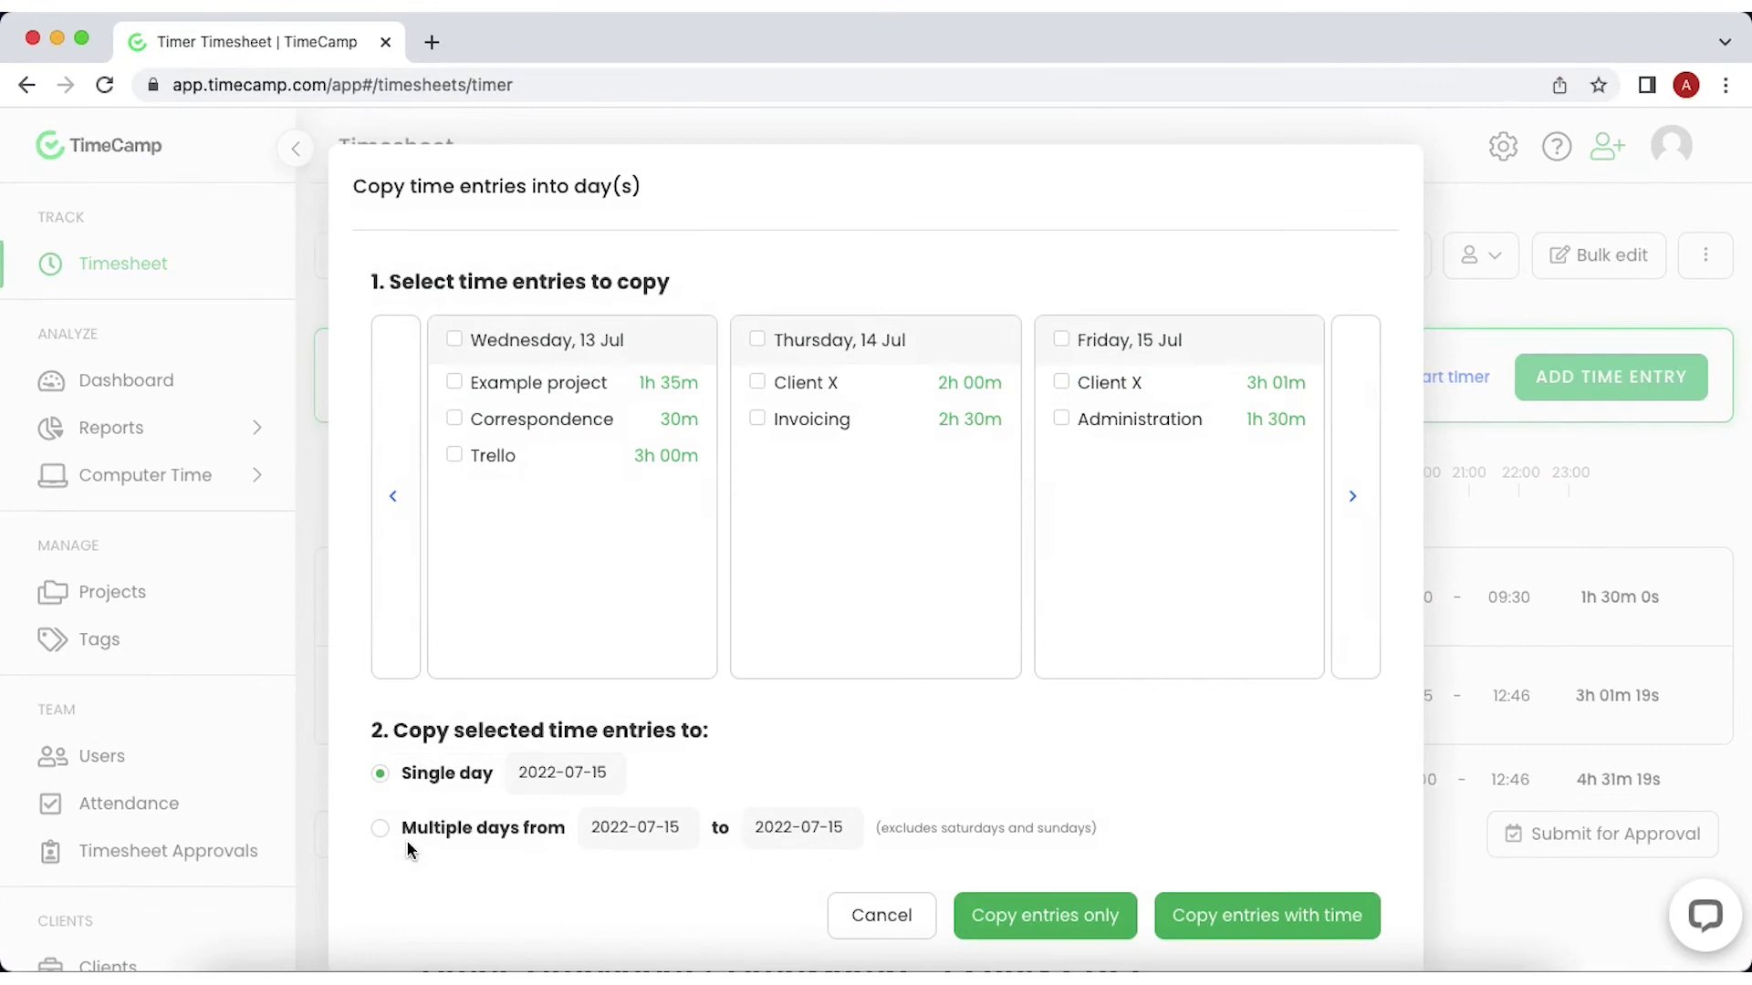
Copy Wednesday 13 Jul's entries with their times to Friday 15 Jul and download the desktop app
{"action": "left_click", "coordinate": [453, 340]}
{"action": "left_click", "coordinate": [1304, 931]}
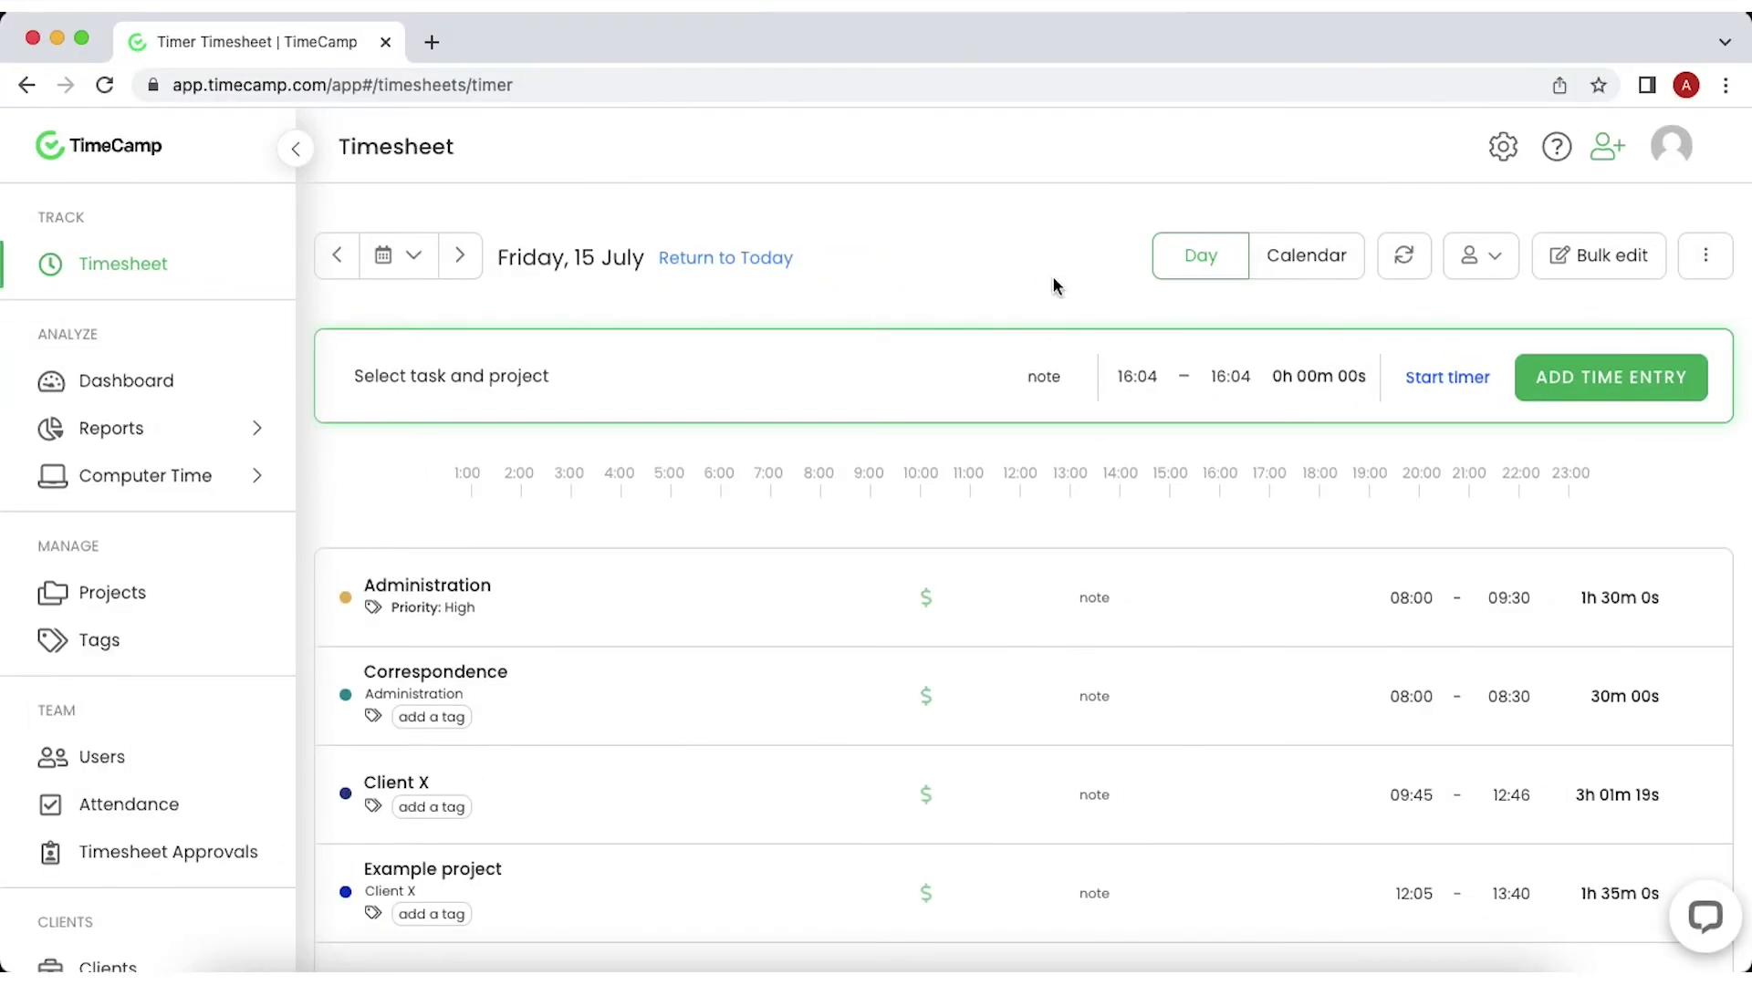
{"action": "left_click", "coordinate": [1679, 160]}
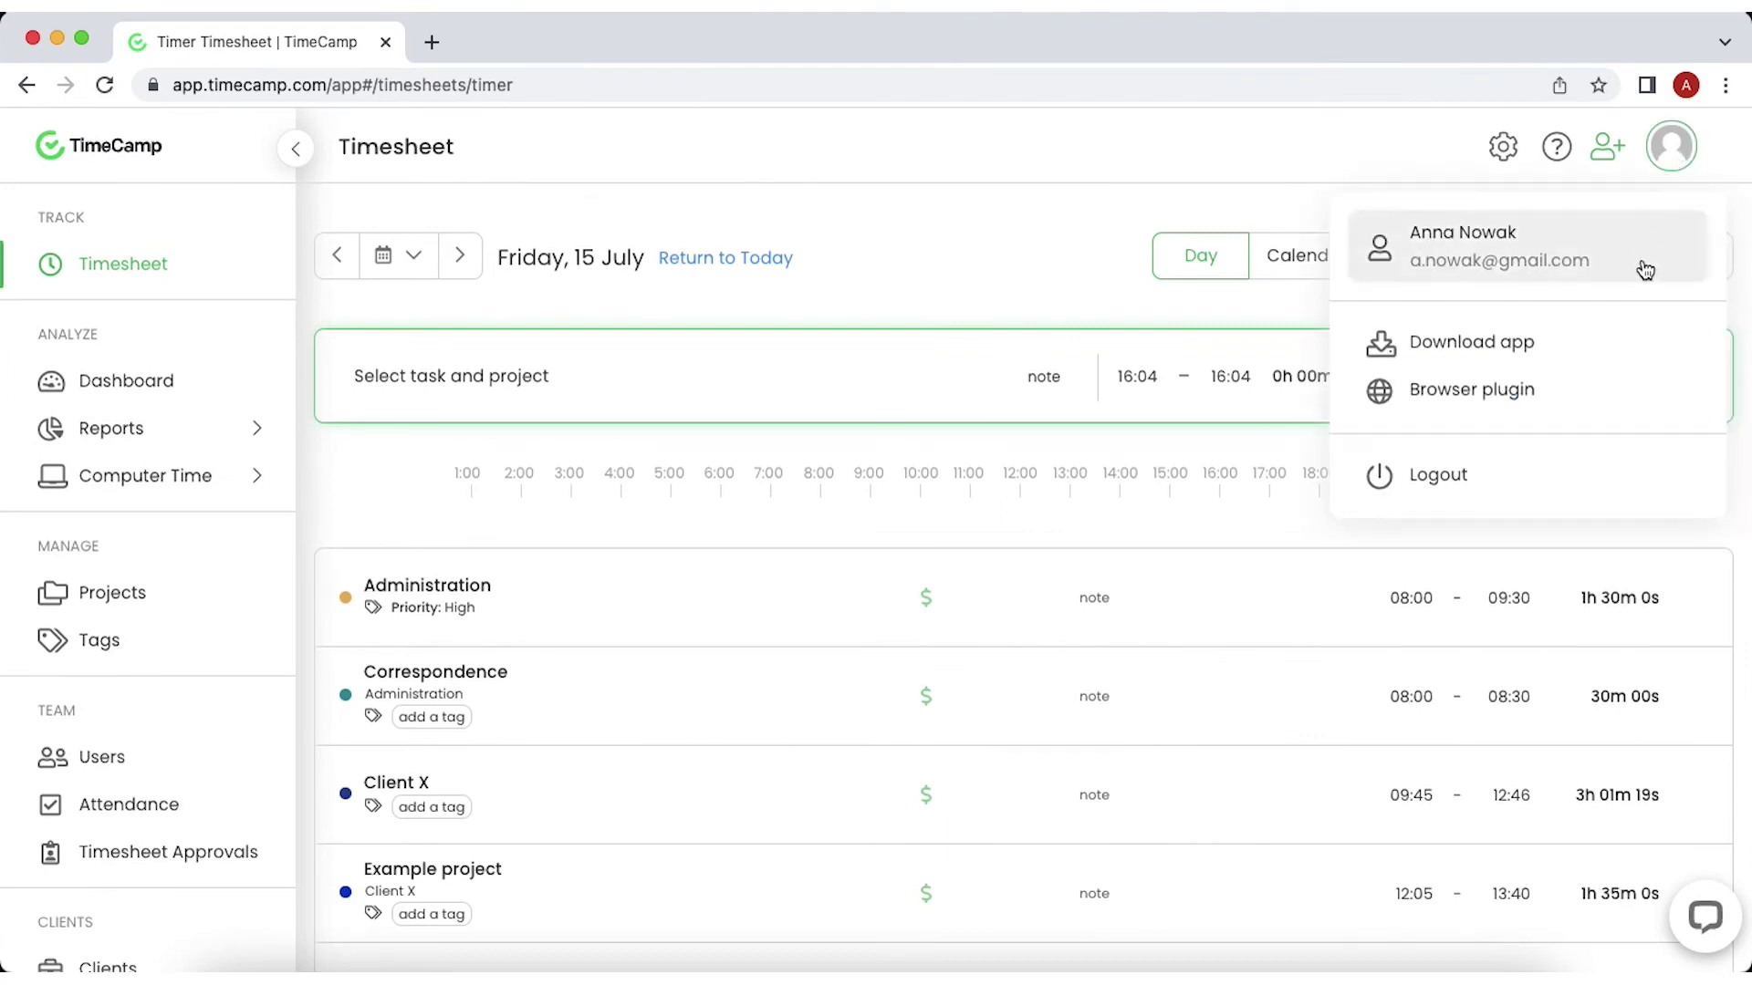
{"action": "left_click", "coordinate": [1515, 355]}
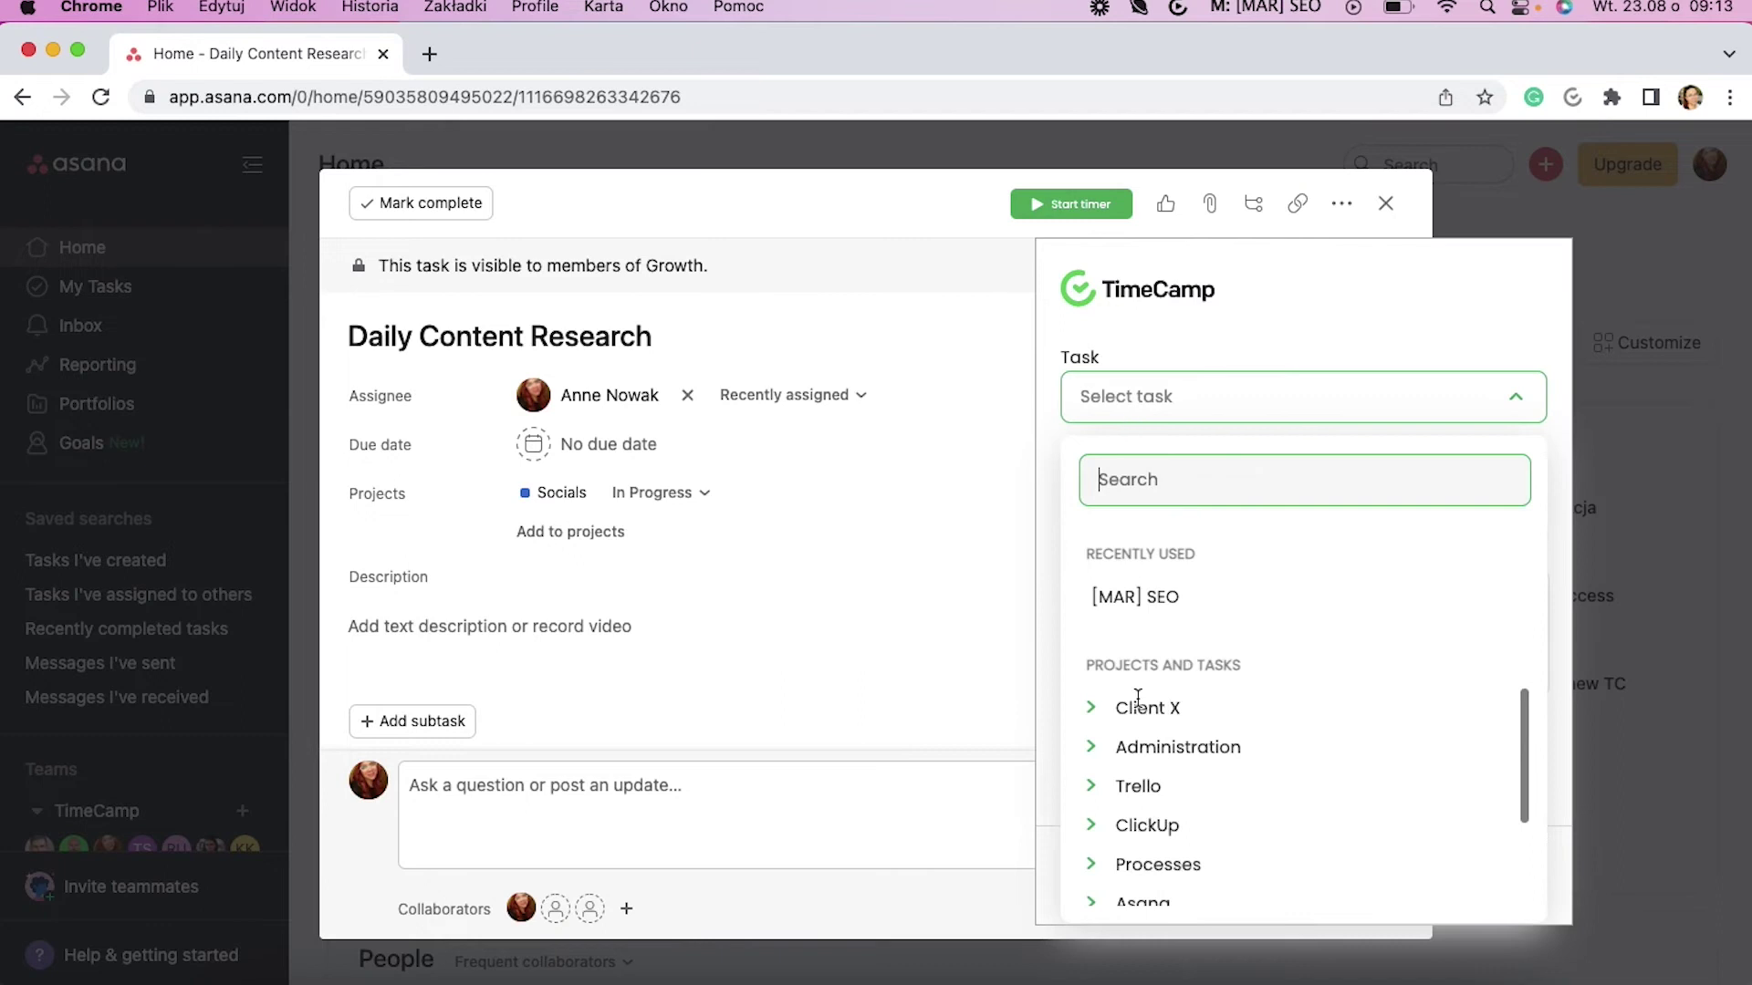
Start a timer on Daily Content Research under the Asana task, tagged High, Low and Medium priority
{"action": "scroll", "coordinate": [1146, 746], "scroll_direction": "down", "scroll_amount": 5}
{"action": "left_click", "coordinate": [1141, 810]}
{"action": "left_click", "coordinate": [1190, 497]}
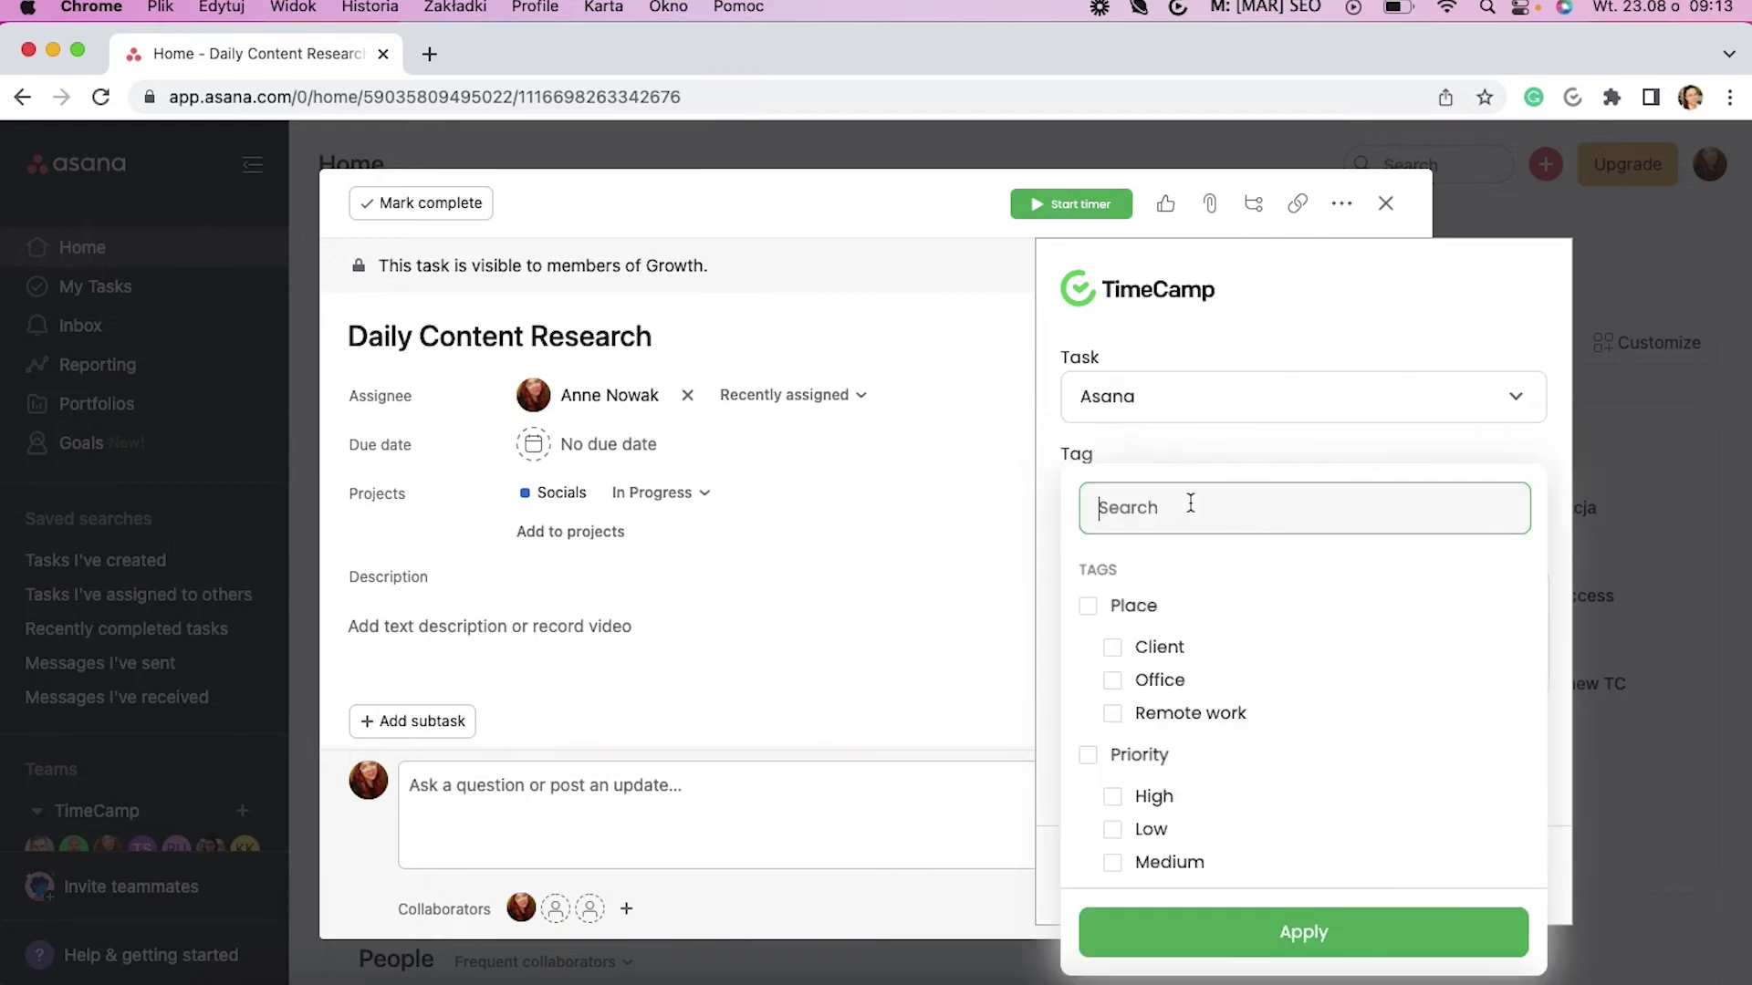
{"action": "left_click", "coordinate": [1091, 757]}
{"action": "left_click", "coordinate": [1136, 926]}
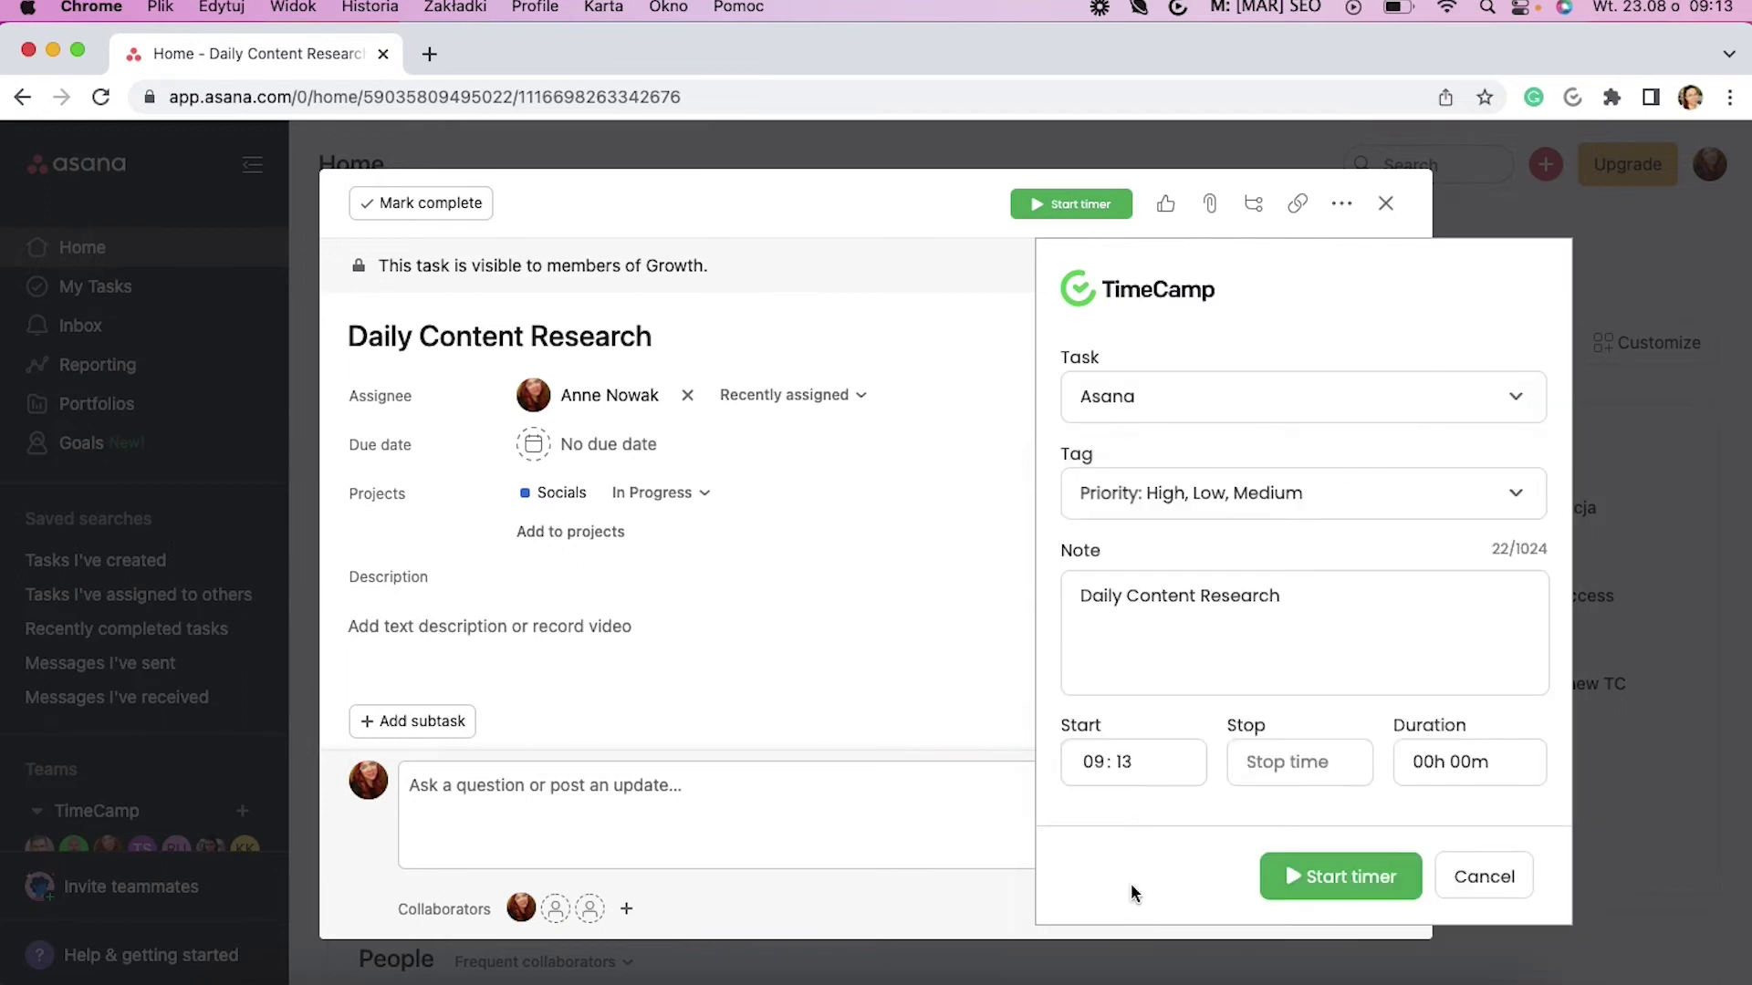
{"action": "left_click", "coordinate": [1318, 885]}
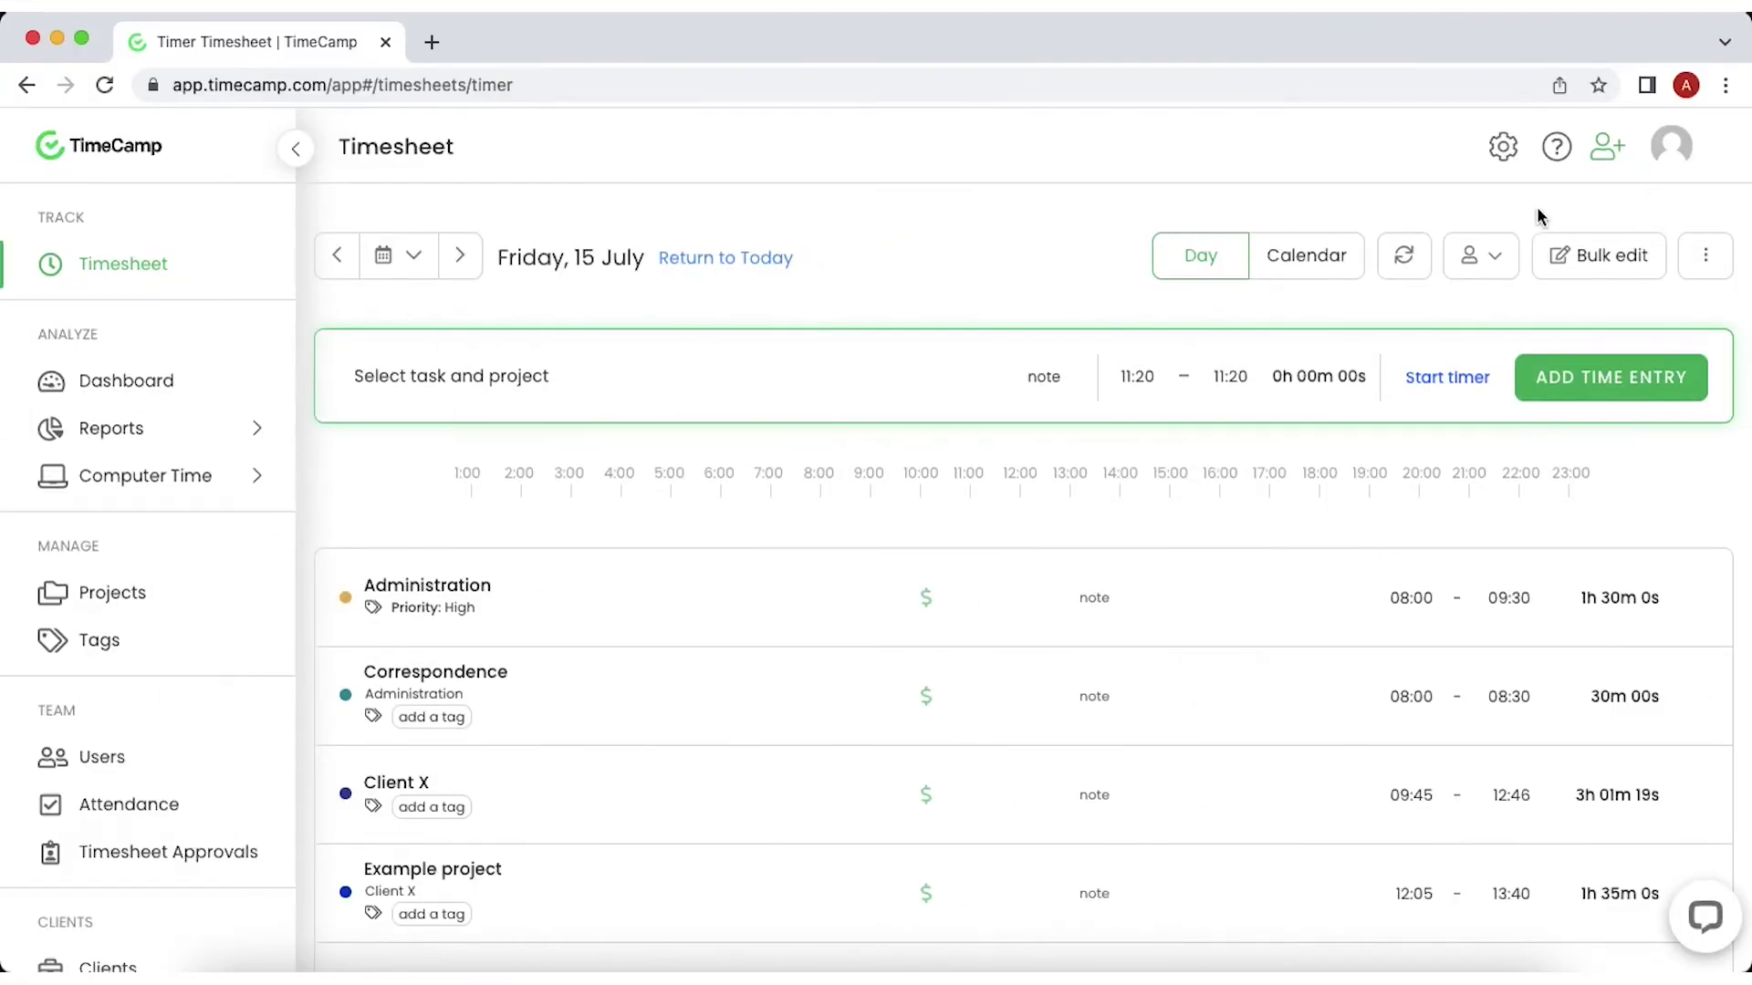
Add the Time Tracker by TimeCamp extension to Chrome from the account menu's browser plugin link
{"action": "left_click", "coordinate": [1672, 148]}
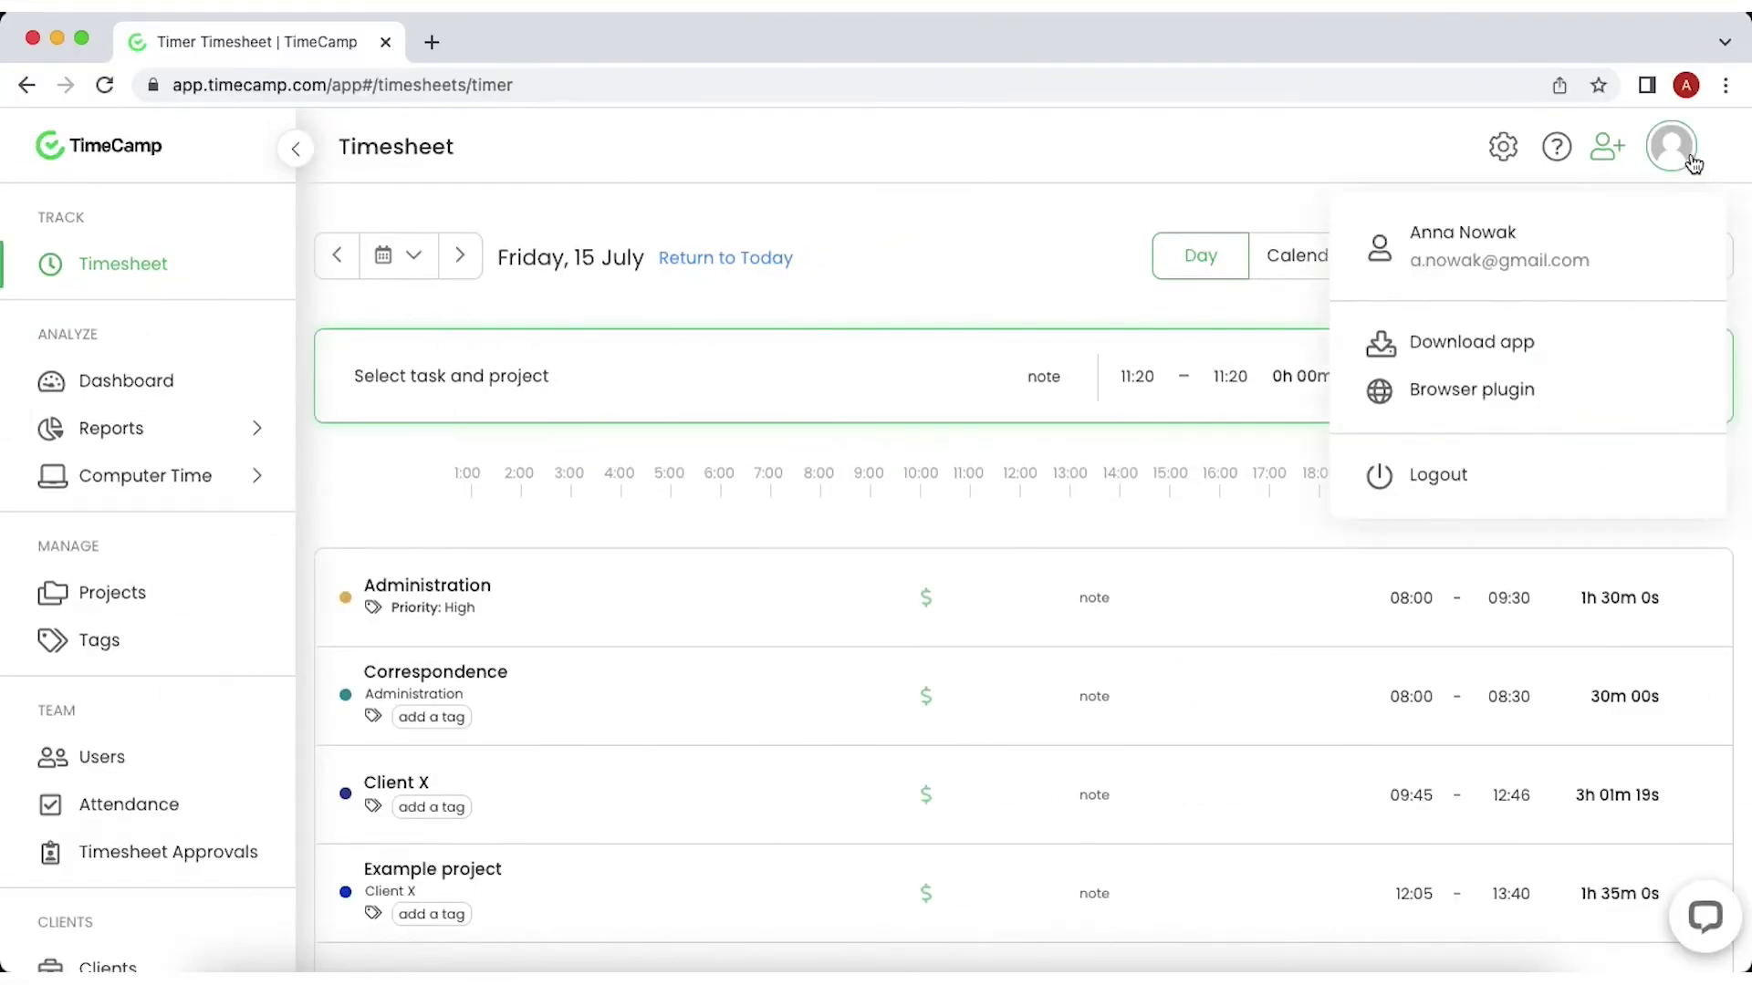
{"action": "left_click", "coordinate": [1529, 411]}
{"action": "left_click", "coordinate": [1354, 325]}
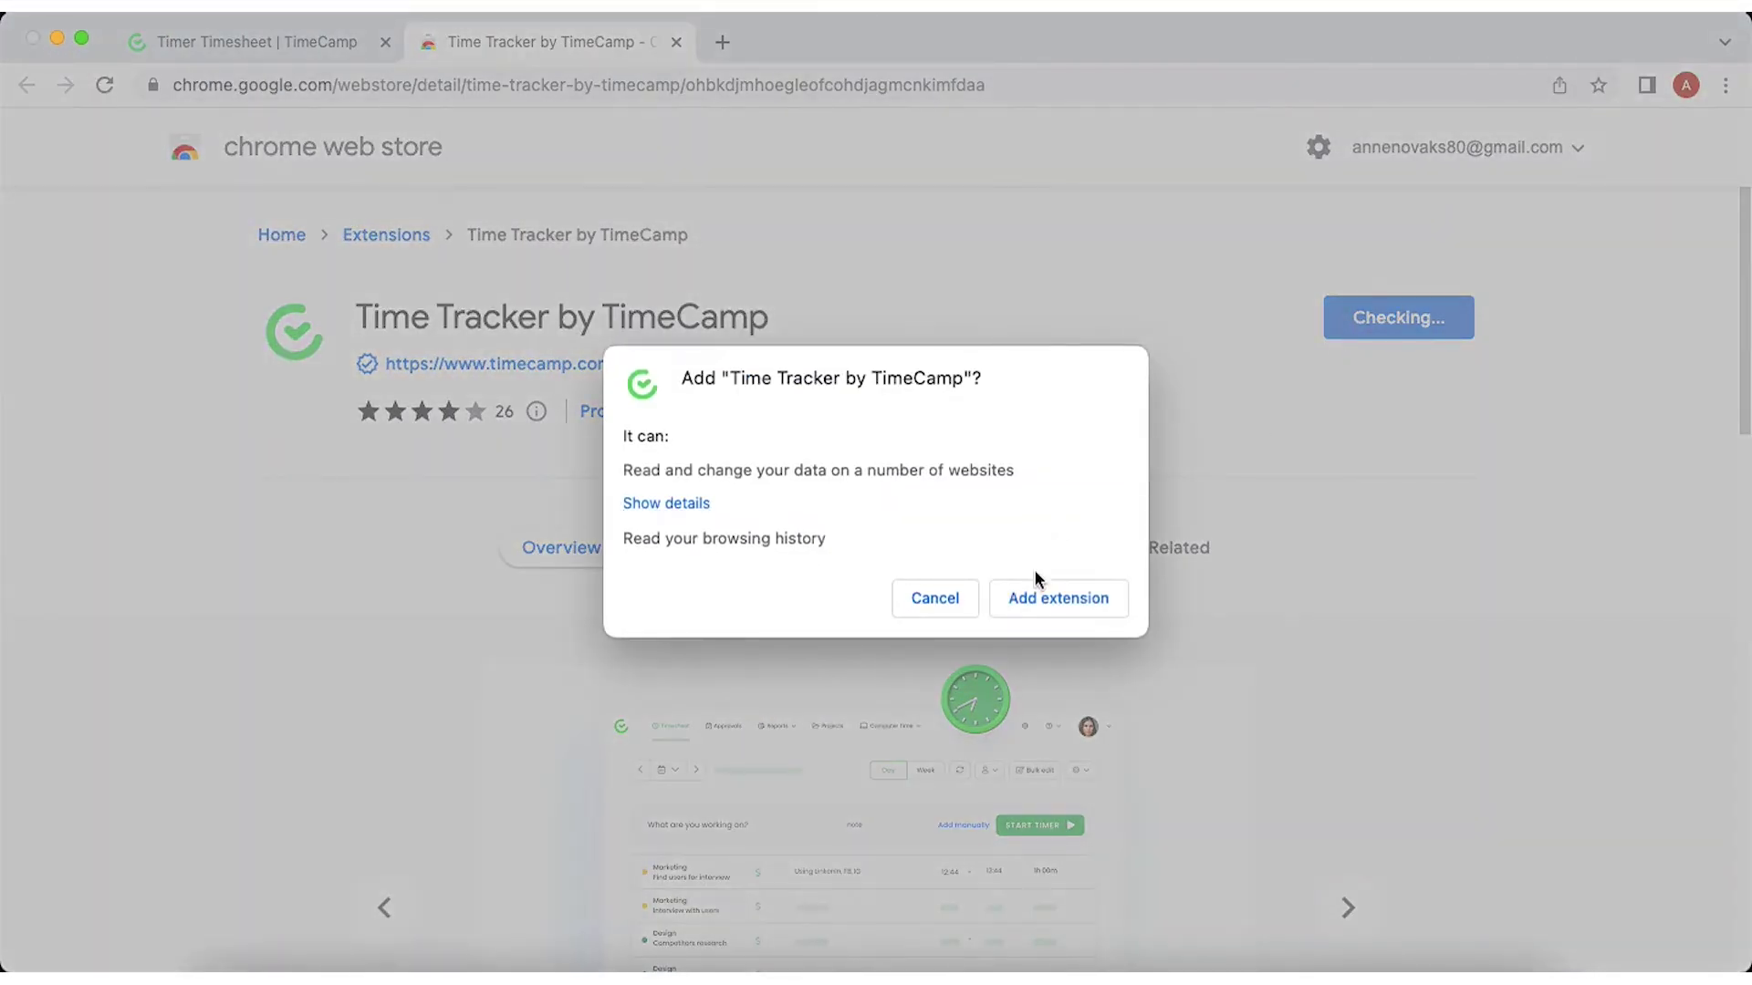
{"action": "left_click", "coordinate": [1044, 593]}
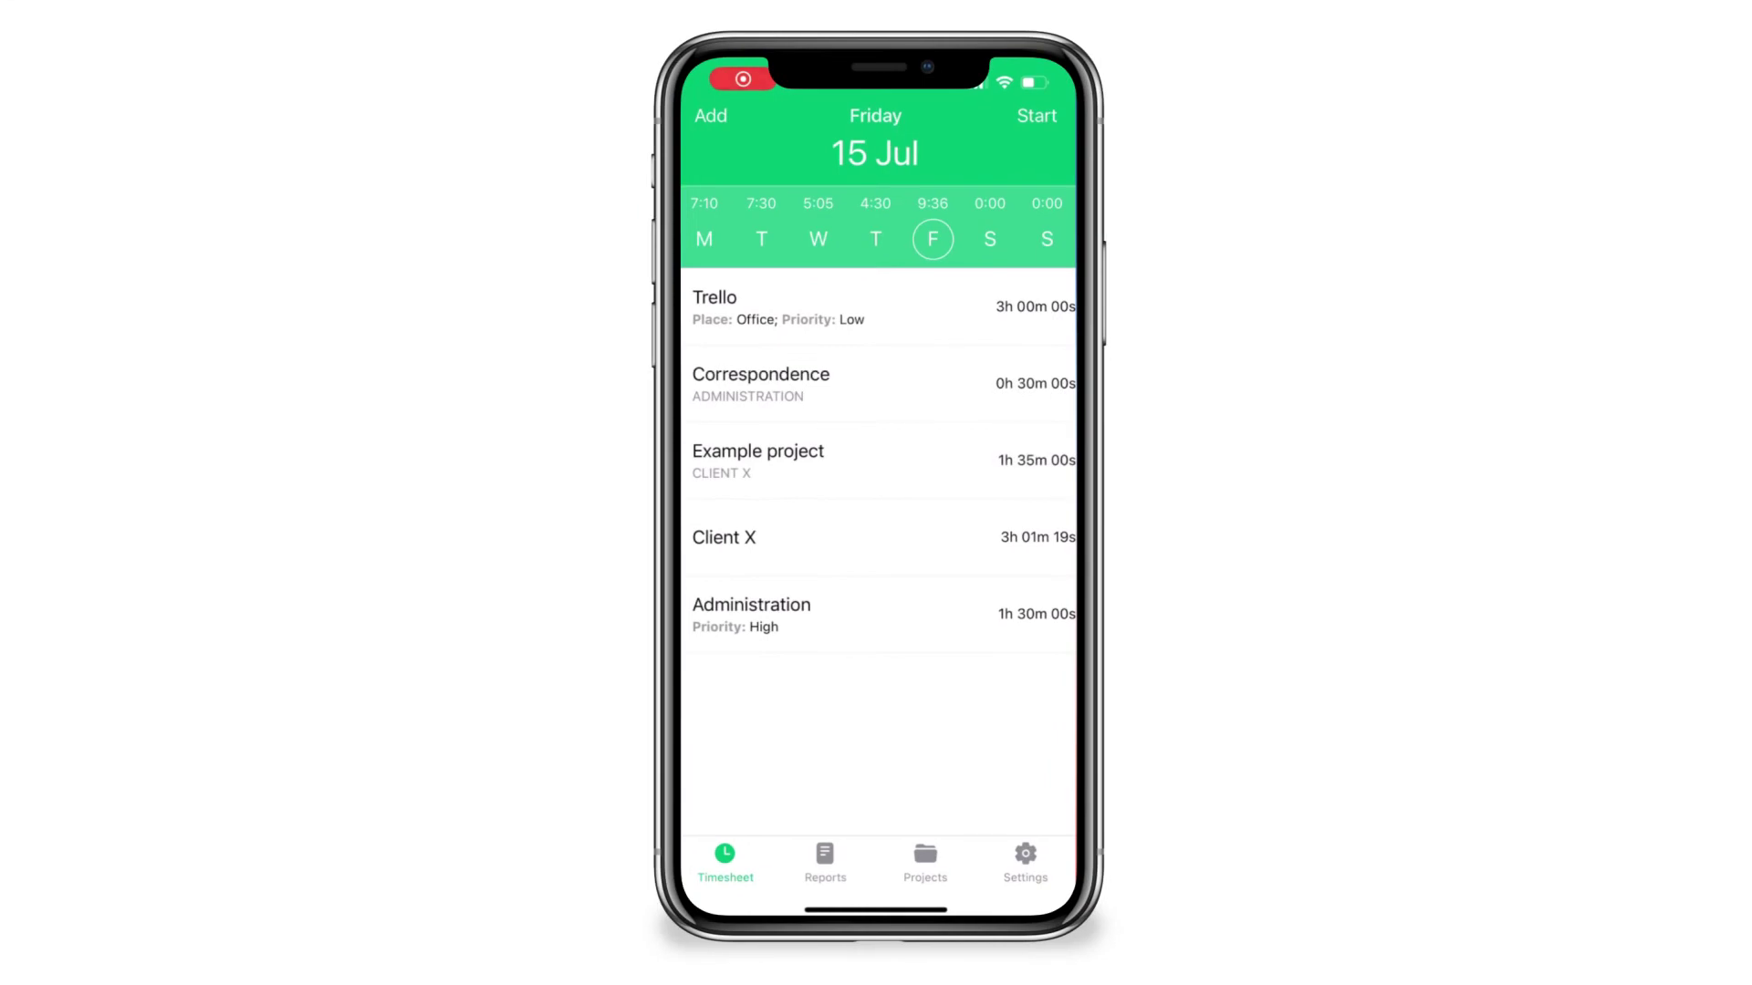
{"action": "left_click", "coordinate": [1025, 862]}
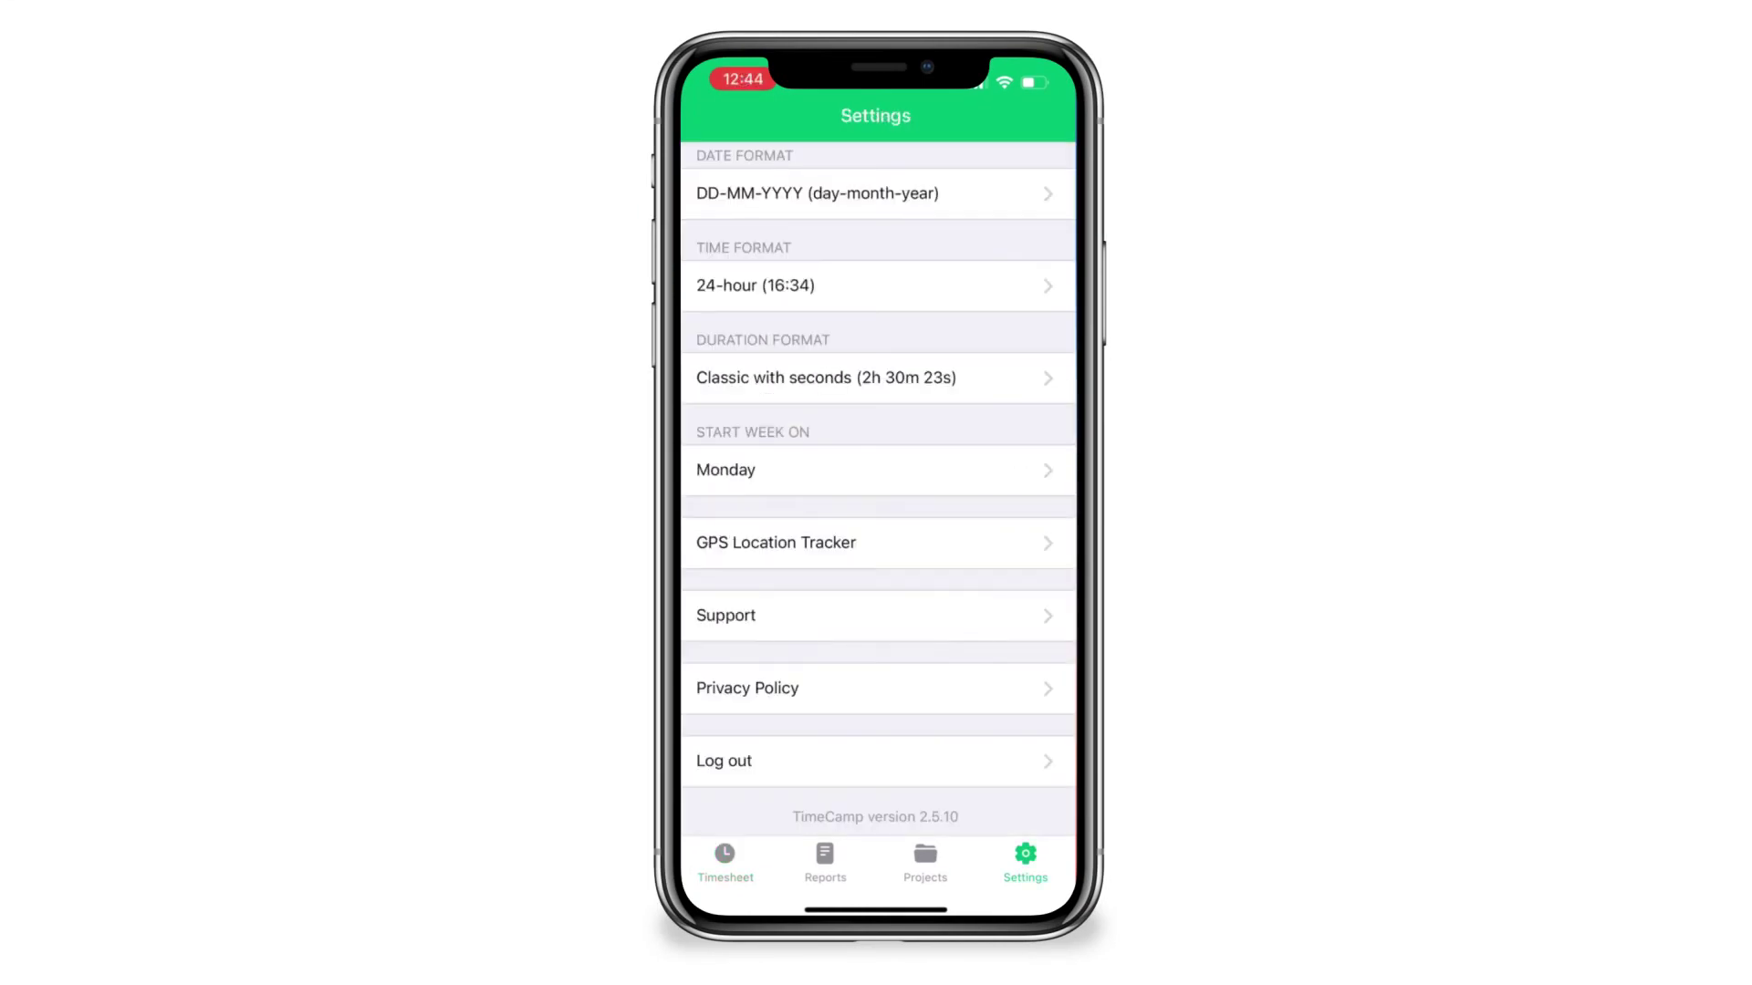
{"action": "left_click", "coordinate": [776, 542]}
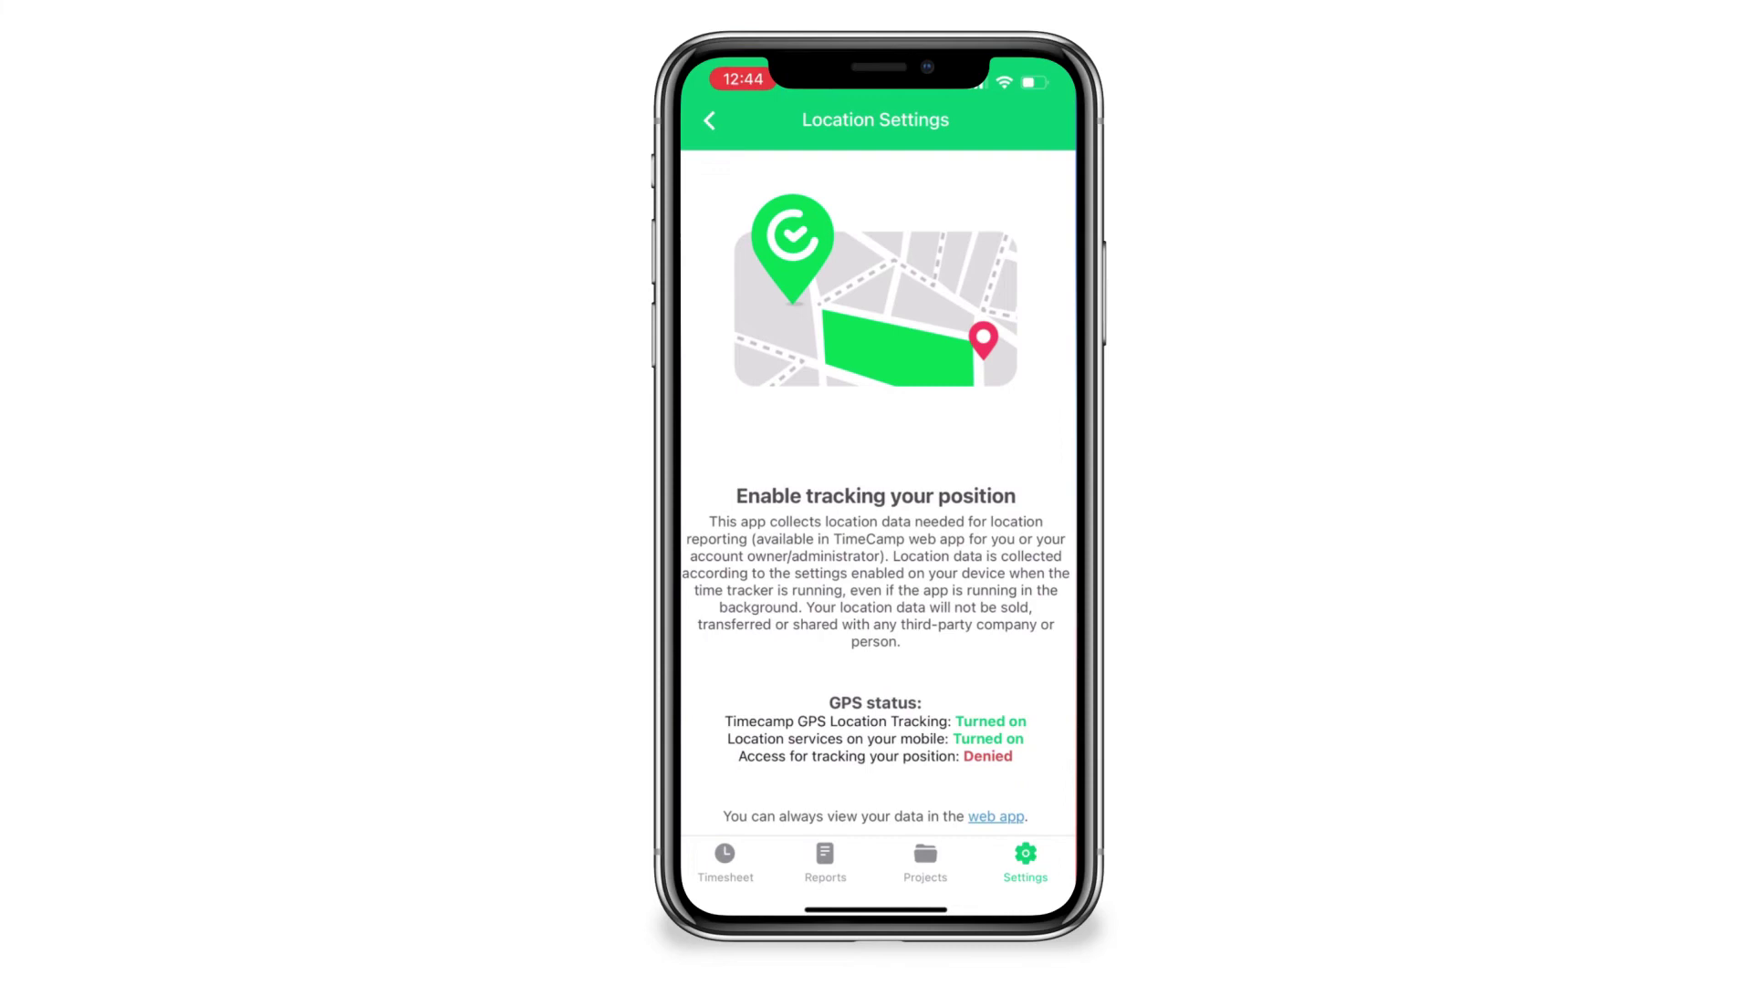
{"action": "left_click", "coordinate": [725, 862]}
{"action": "left_click", "coordinate": [825, 862]}
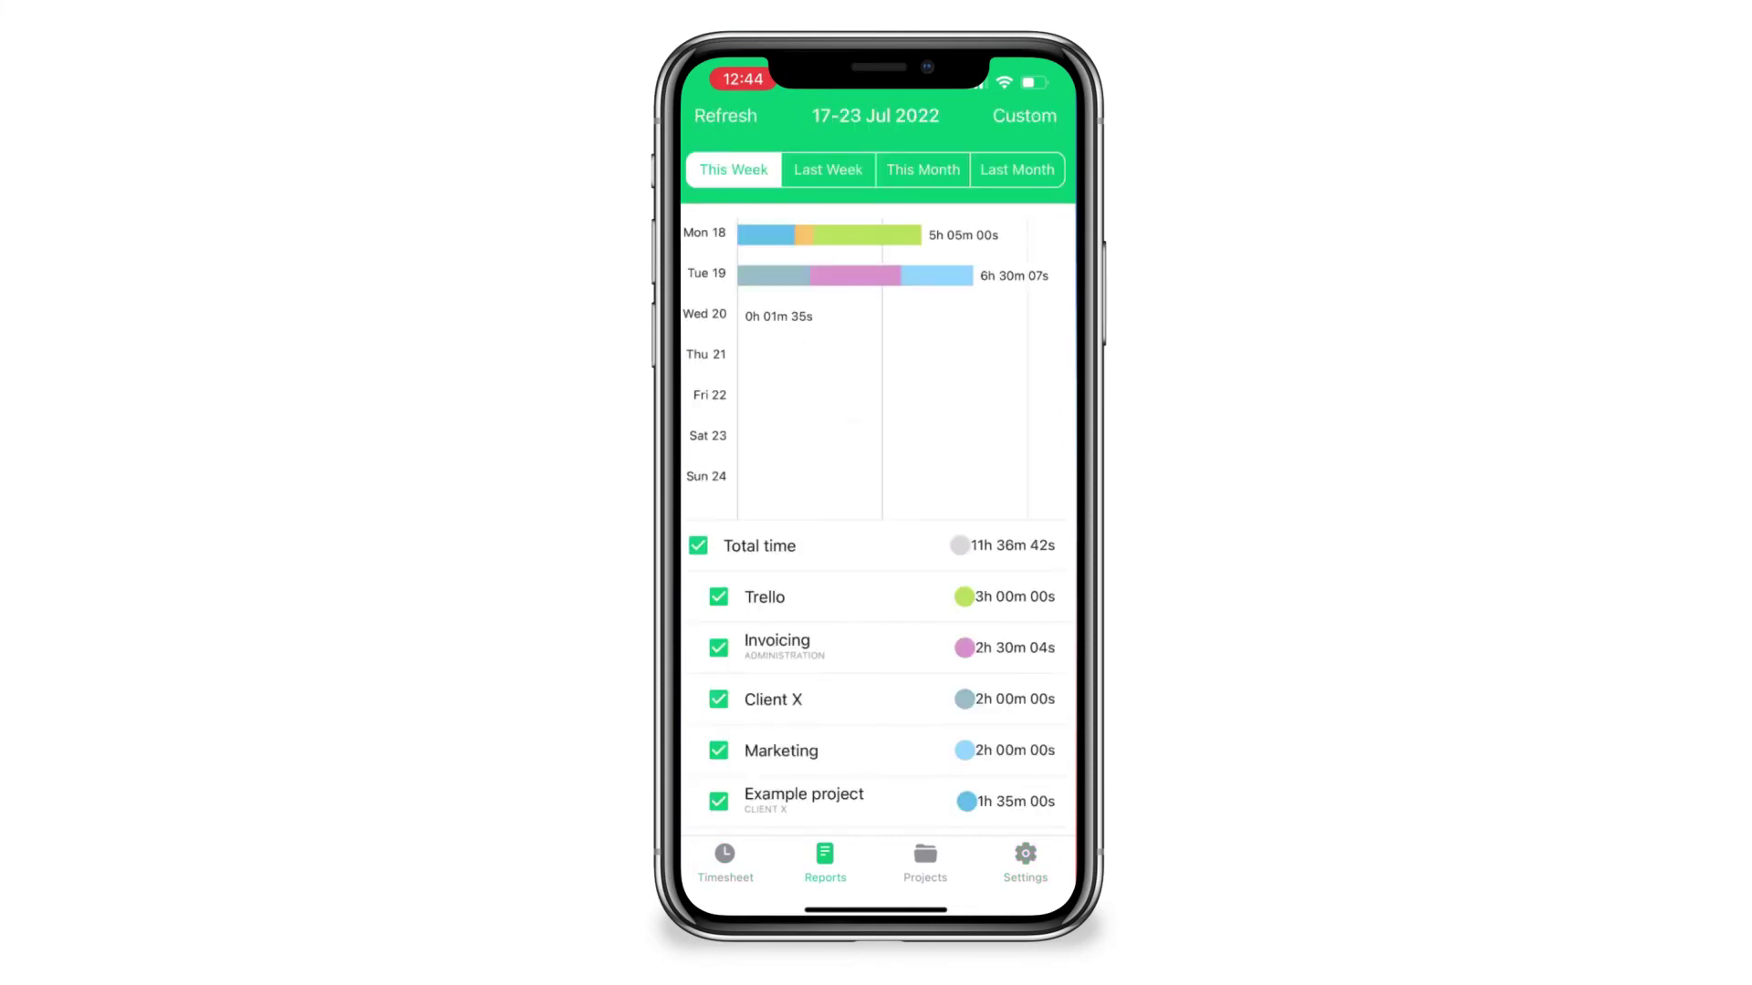
{"action": "left_click", "coordinate": [925, 862]}
{"action": "left_click", "coordinate": [724, 862]}
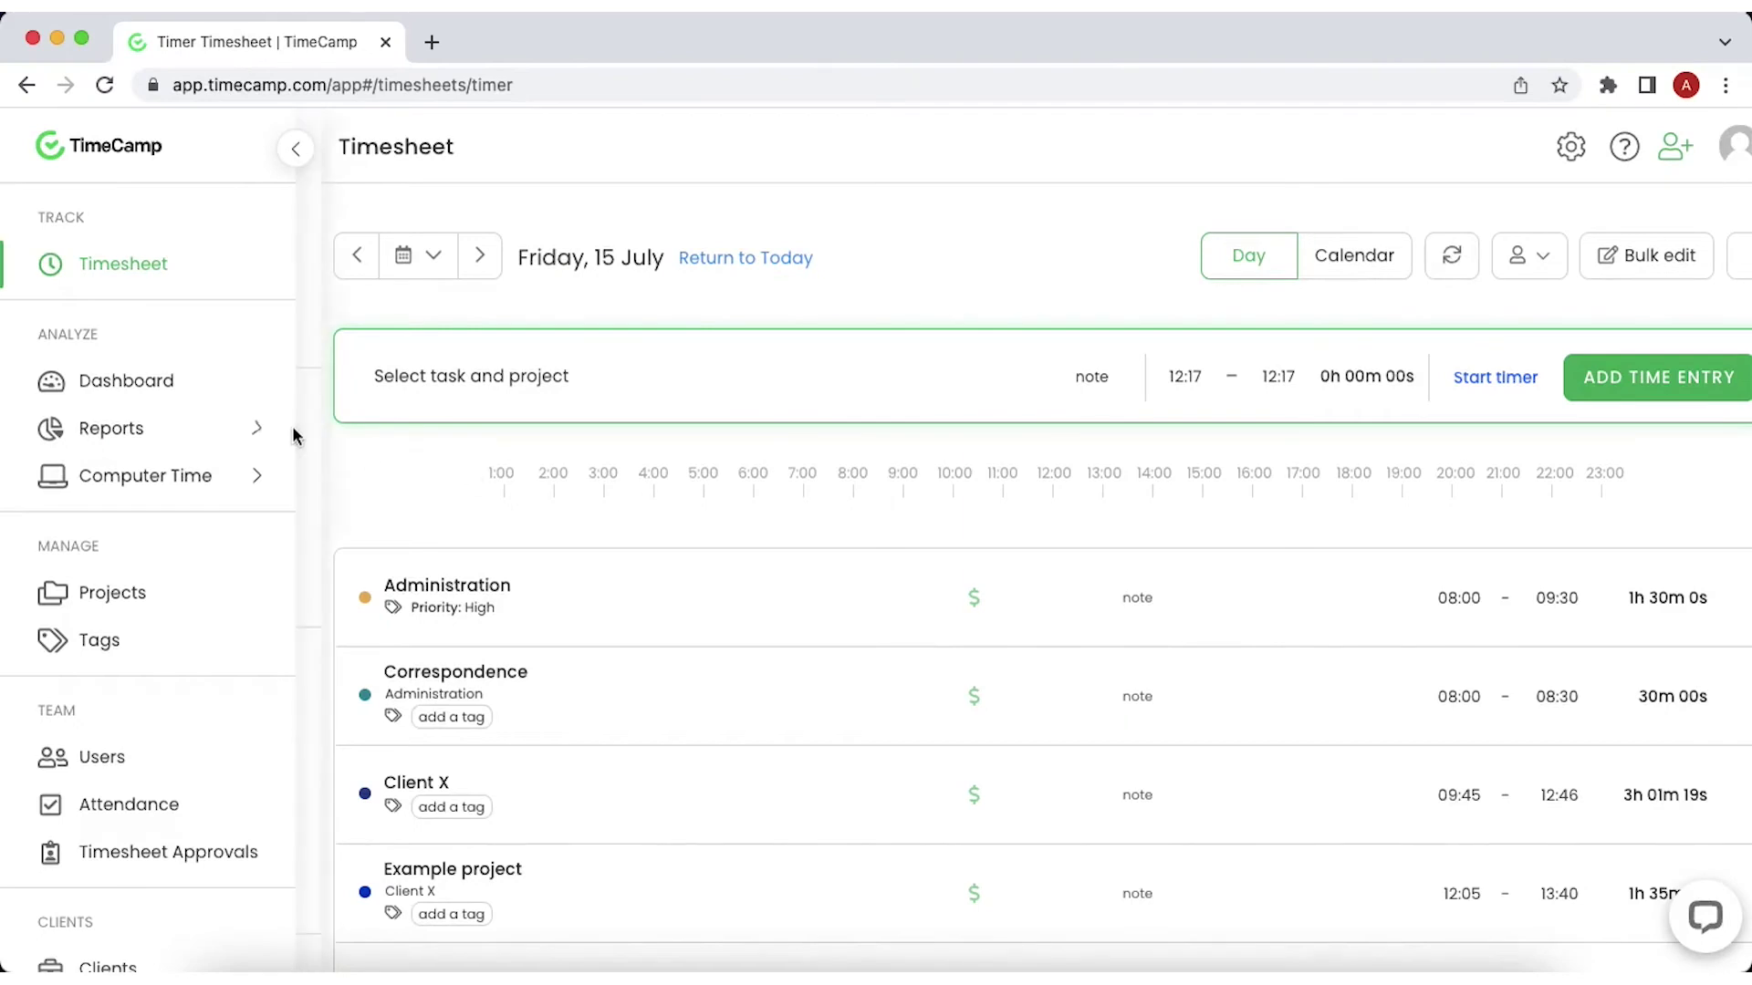
Open the People by tasks report
{"action": "left_click", "coordinate": [291, 434]}
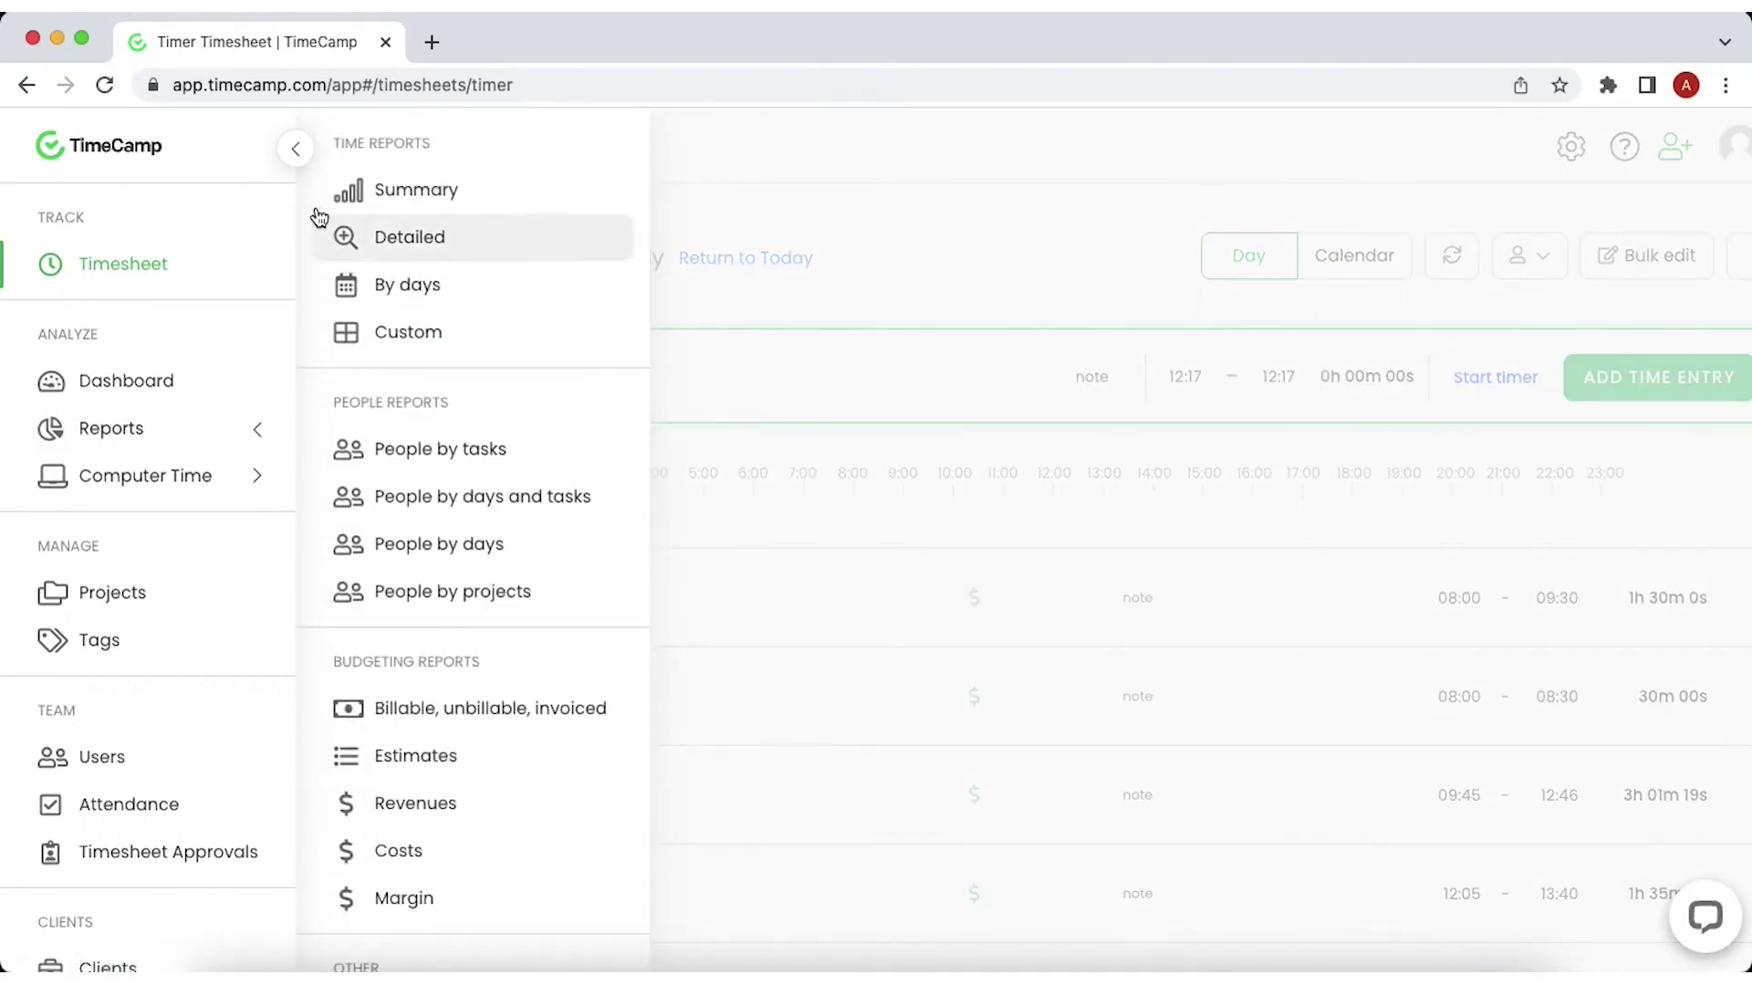
{"action": "scroll", "coordinate": [330, 876], "scroll_direction": "down", "scroll_amount": 1}
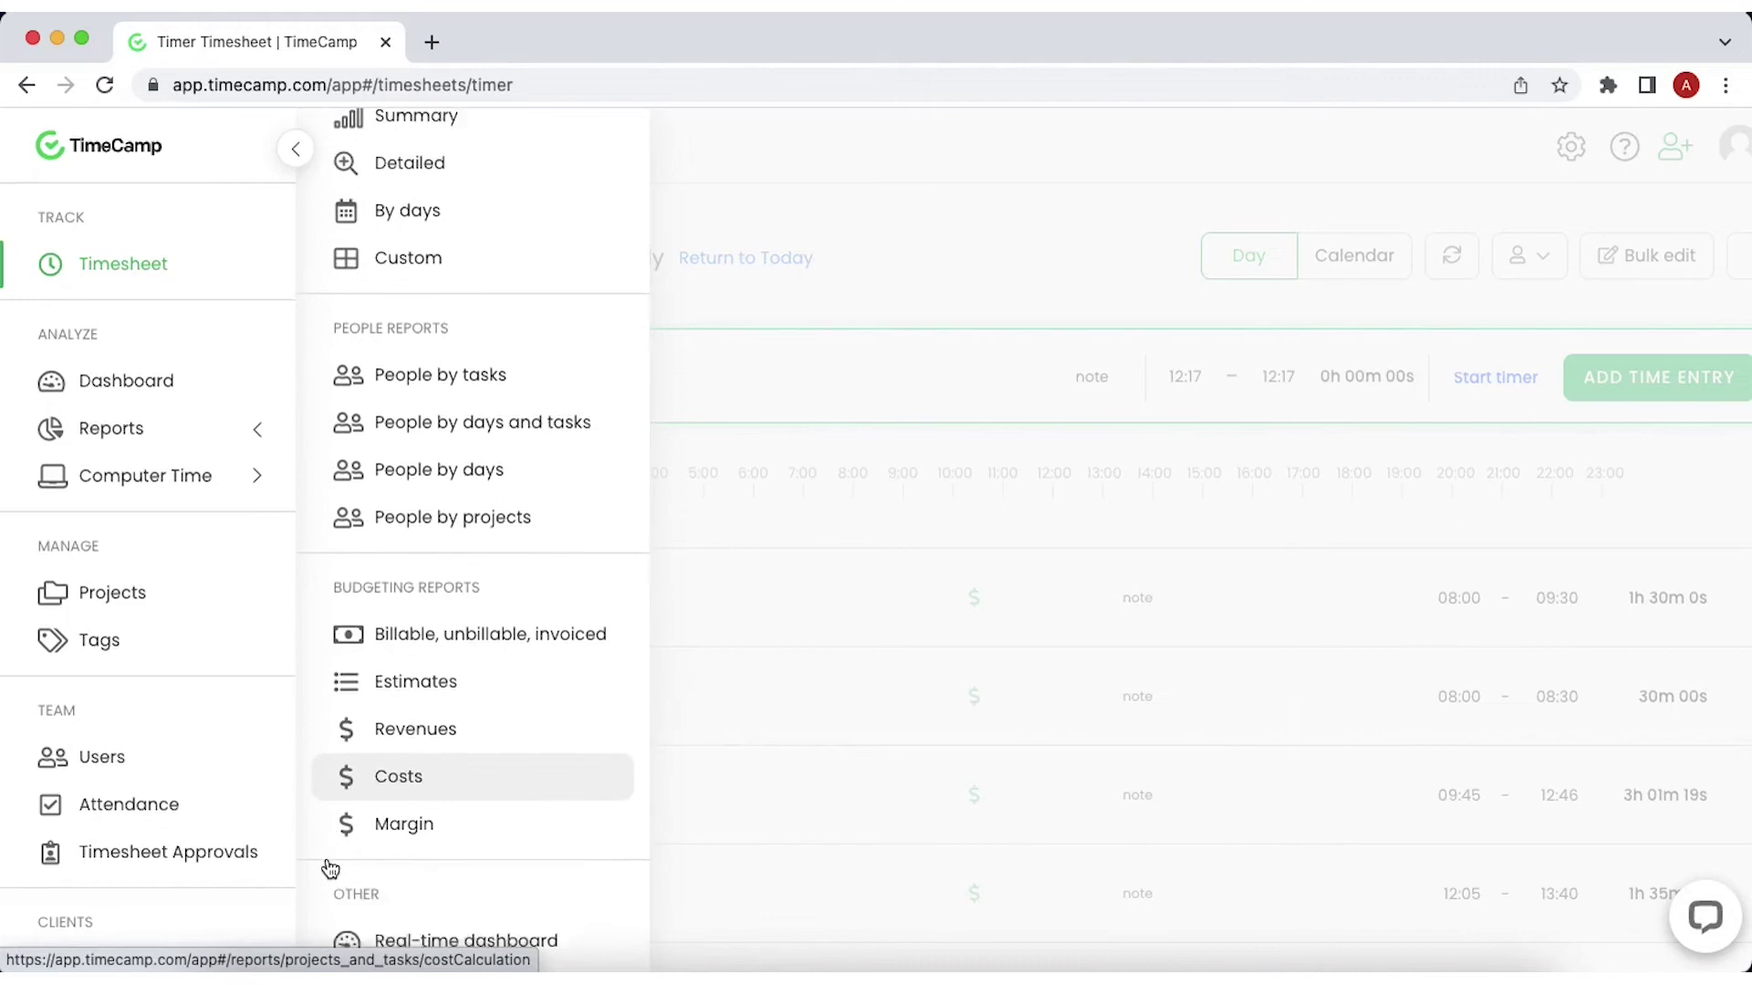
{"action": "scroll", "coordinate": [332, 867], "scroll_direction": "down", "scroll_amount": 1}
{"action": "scroll", "coordinate": [332, 868], "scroll_direction": "up", "scroll_amount": 2}
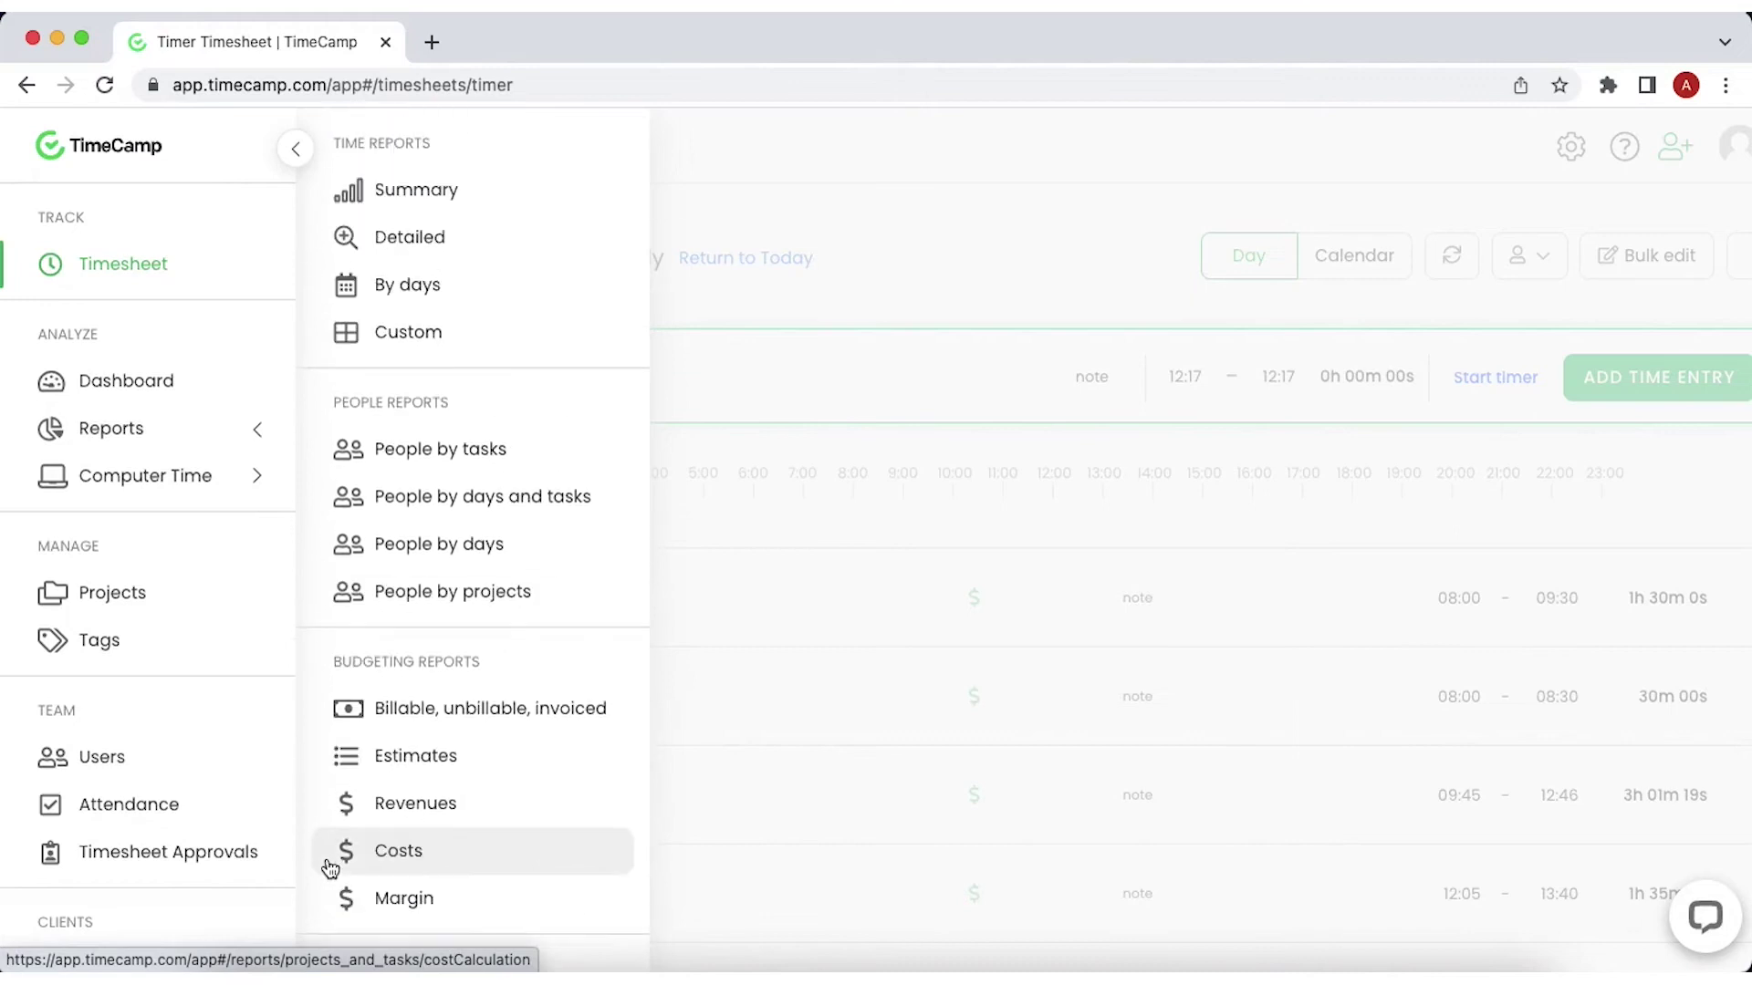
{"action": "left_click", "coordinate": [399, 462]}
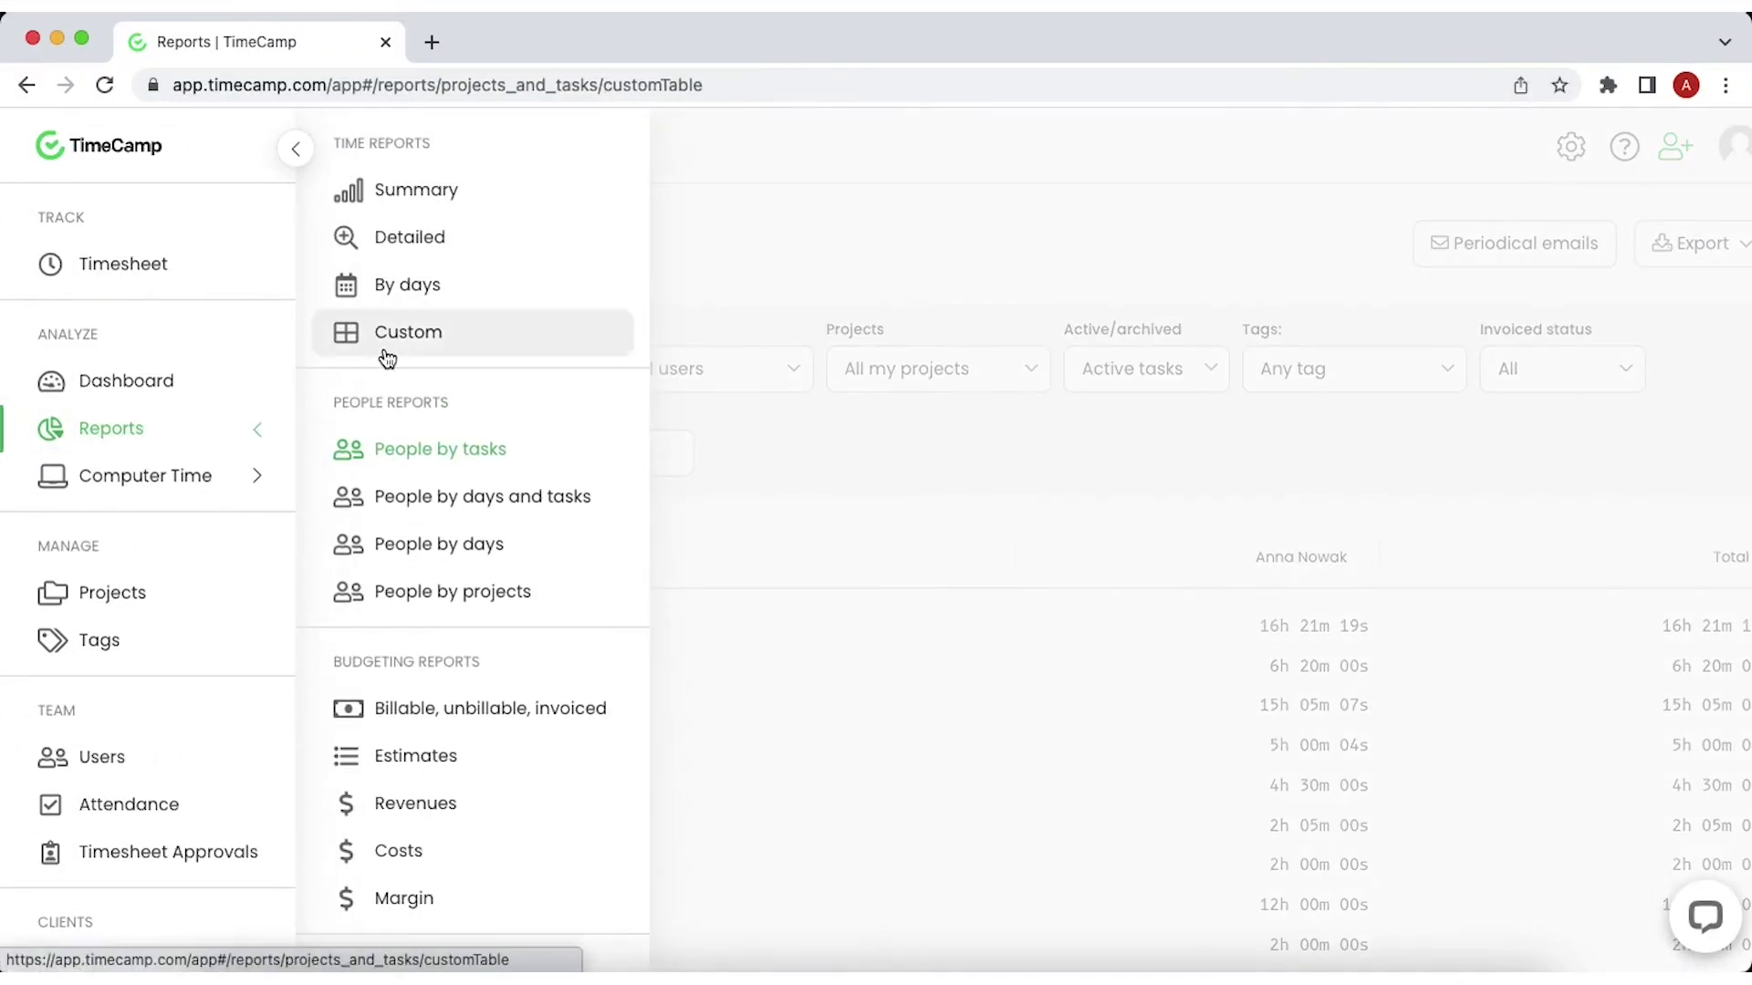
Add Daily as a row grouping and Level 2 as columns in the custom report table
{"action": "scroll", "coordinate": [871, 555], "scroll_direction": "down", "scroll_amount": 3}
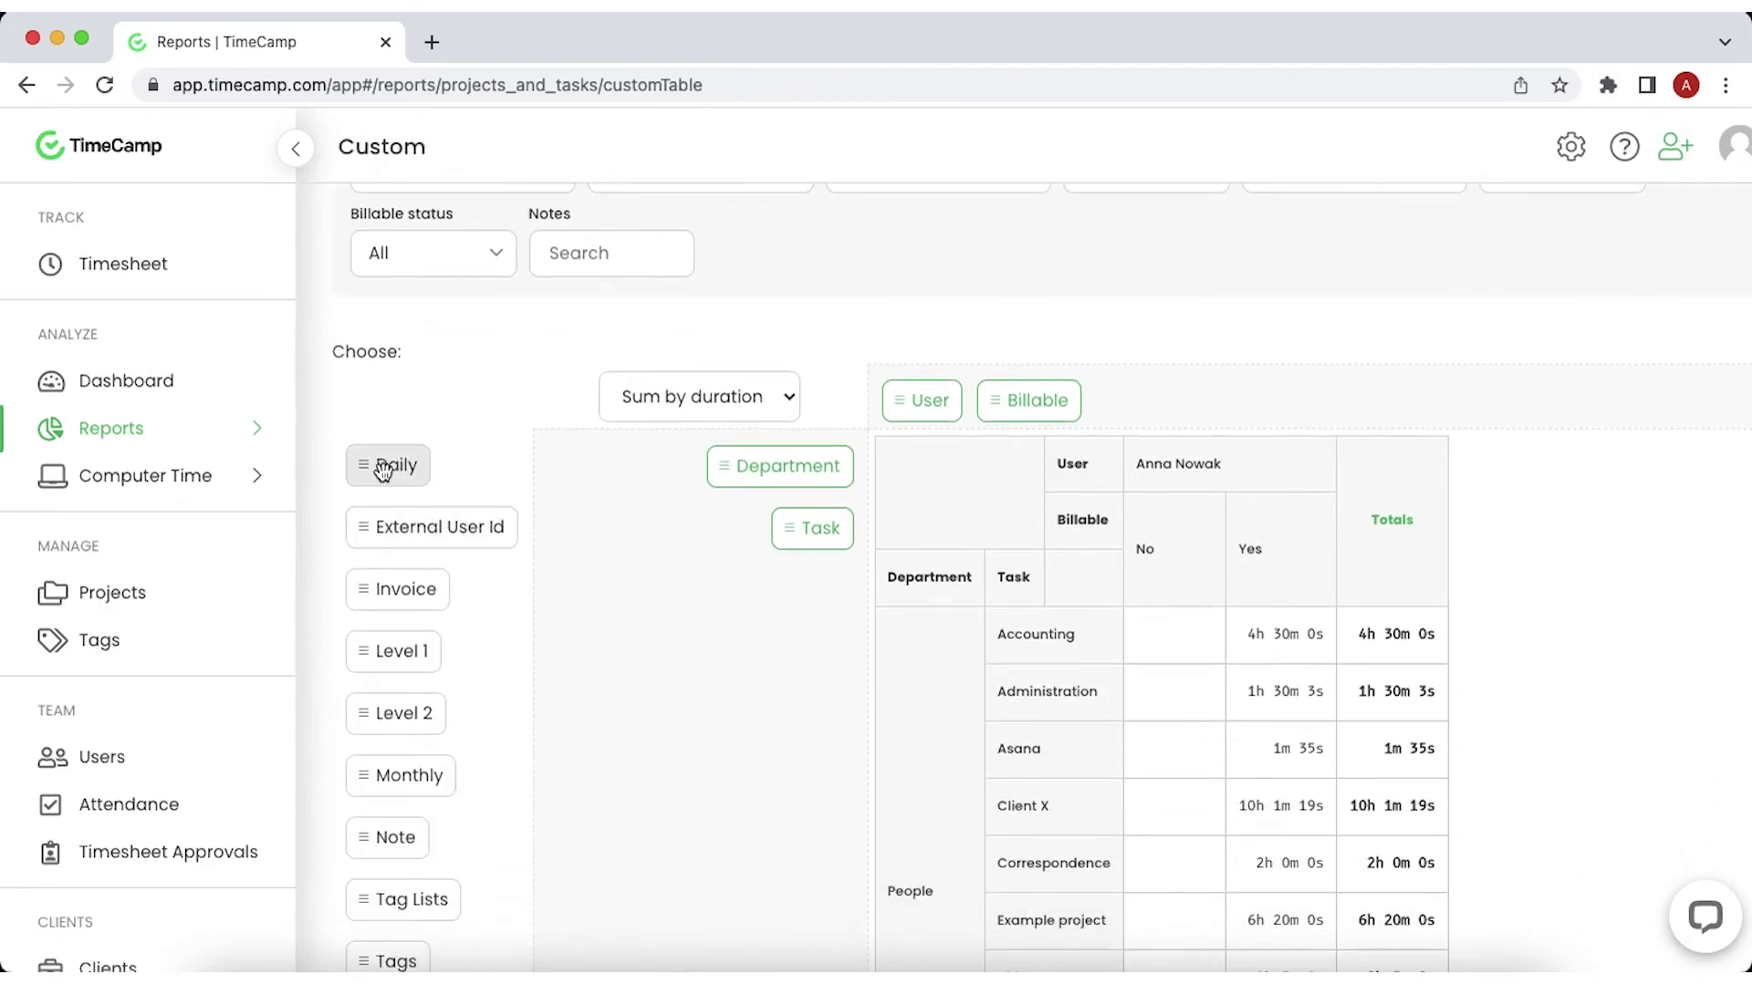
{"action": "left_click_drag", "start_coordinate": [392, 465], "coordinate": [800, 602]}
{"action": "left_click_drag", "start_coordinate": [390, 663], "coordinate": [1081, 417]}
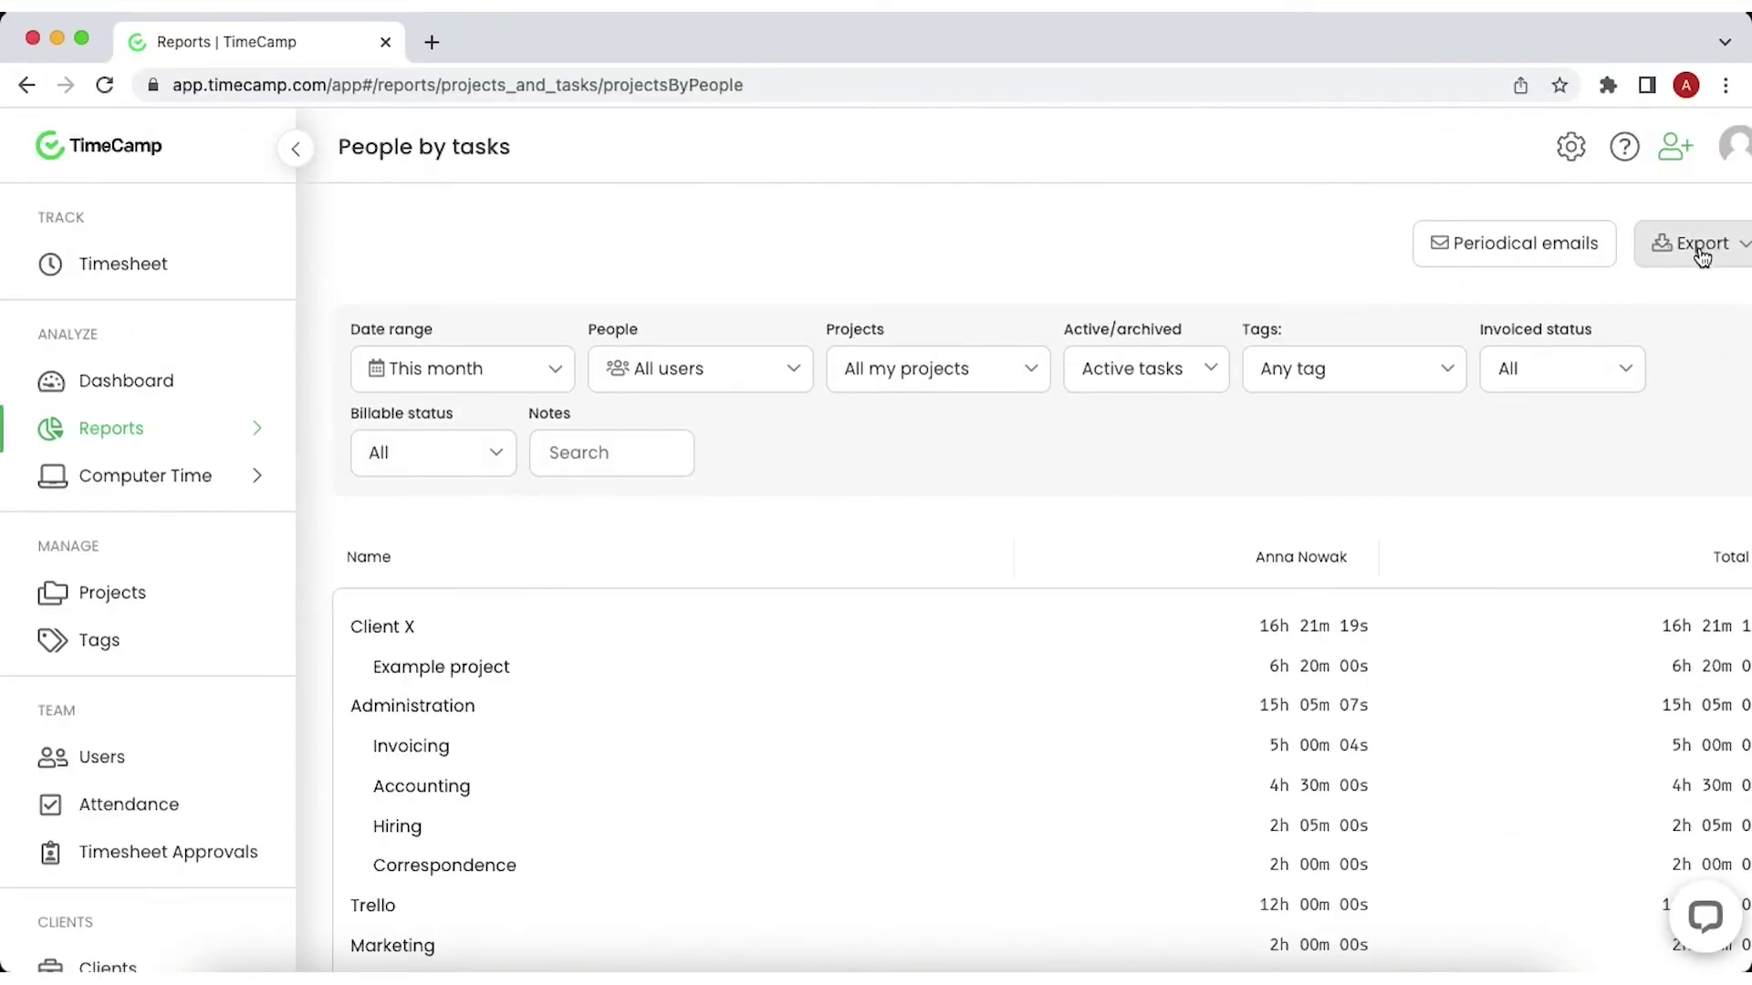
Look over the People by tasks report's export options, then open the Periodical emails setup
{"action": "left_click", "coordinate": [1695, 250]}
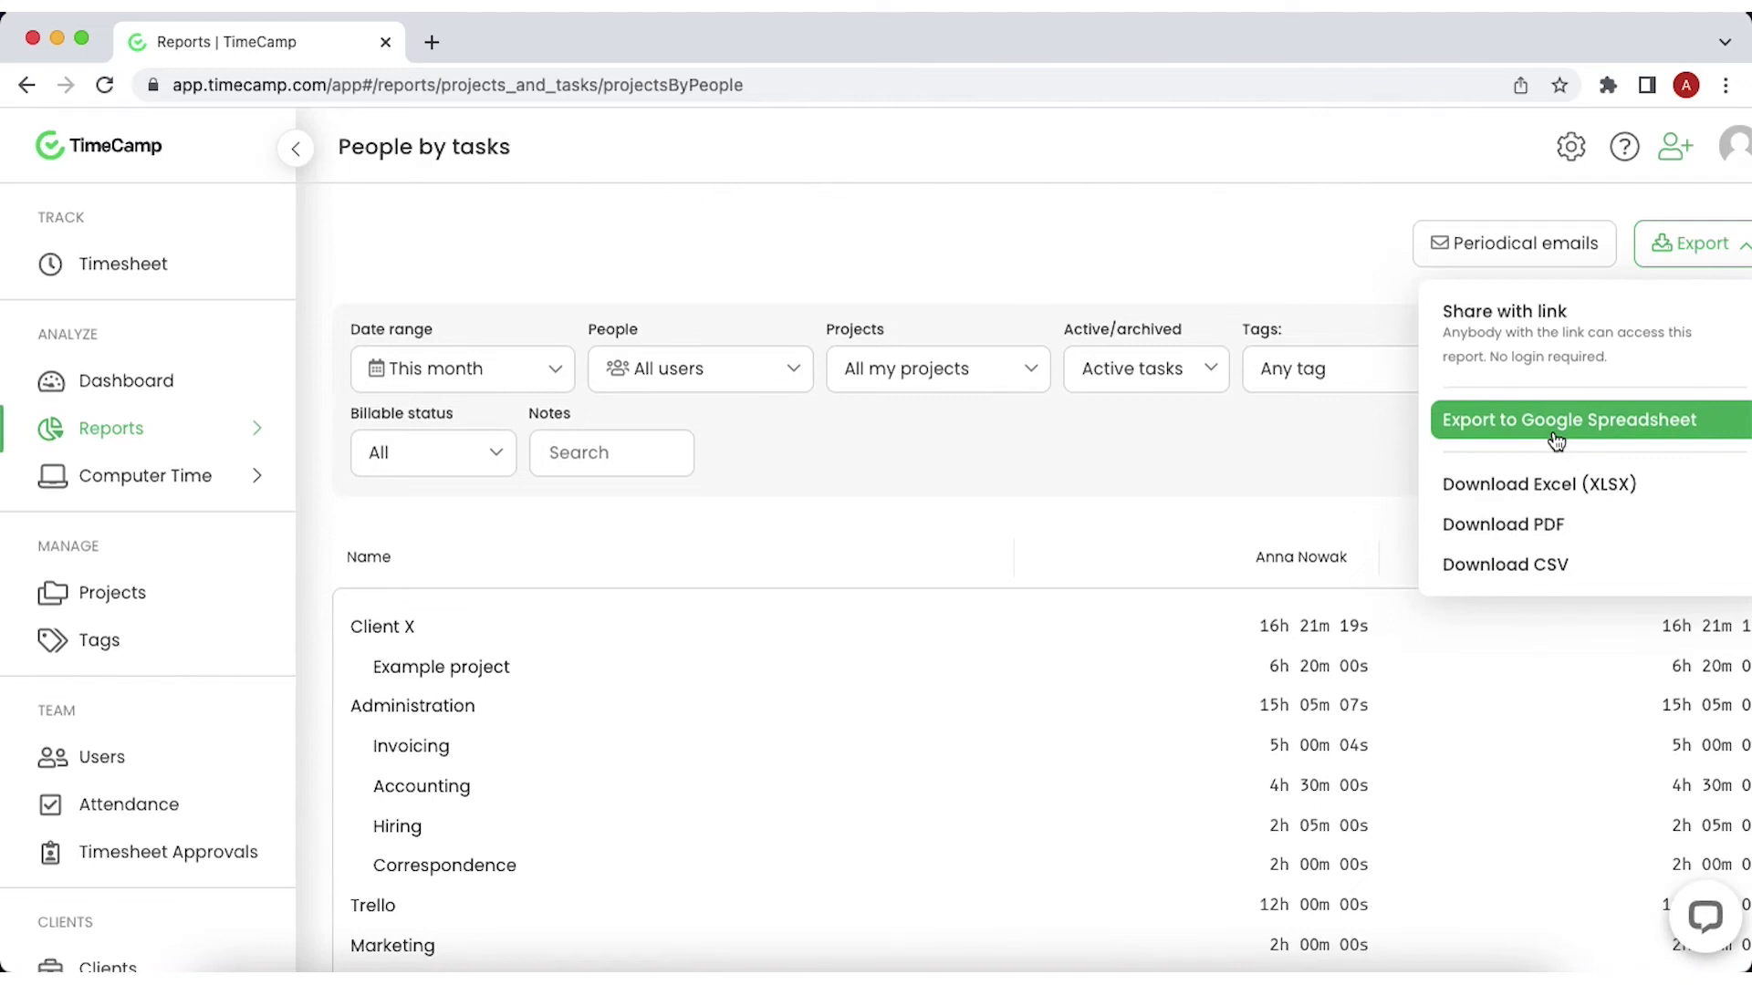
{"action": "left_click", "coordinate": [1379, 451]}
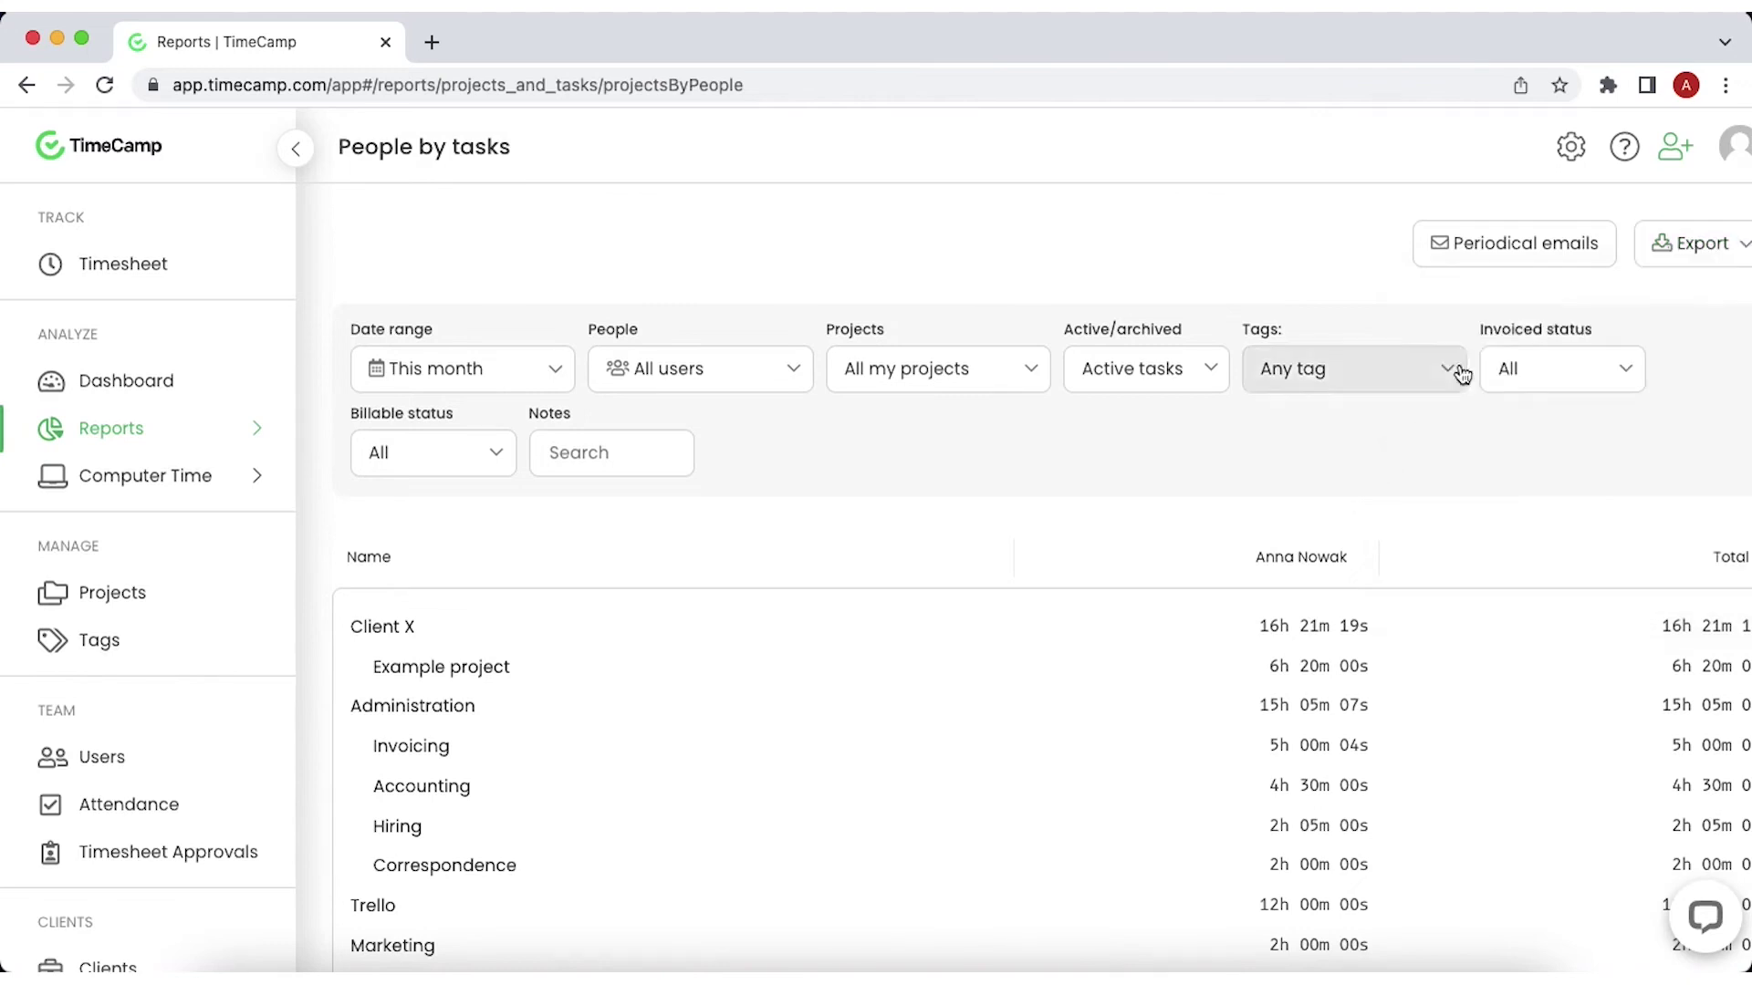
{"action": "left_click", "coordinate": [1511, 268]}
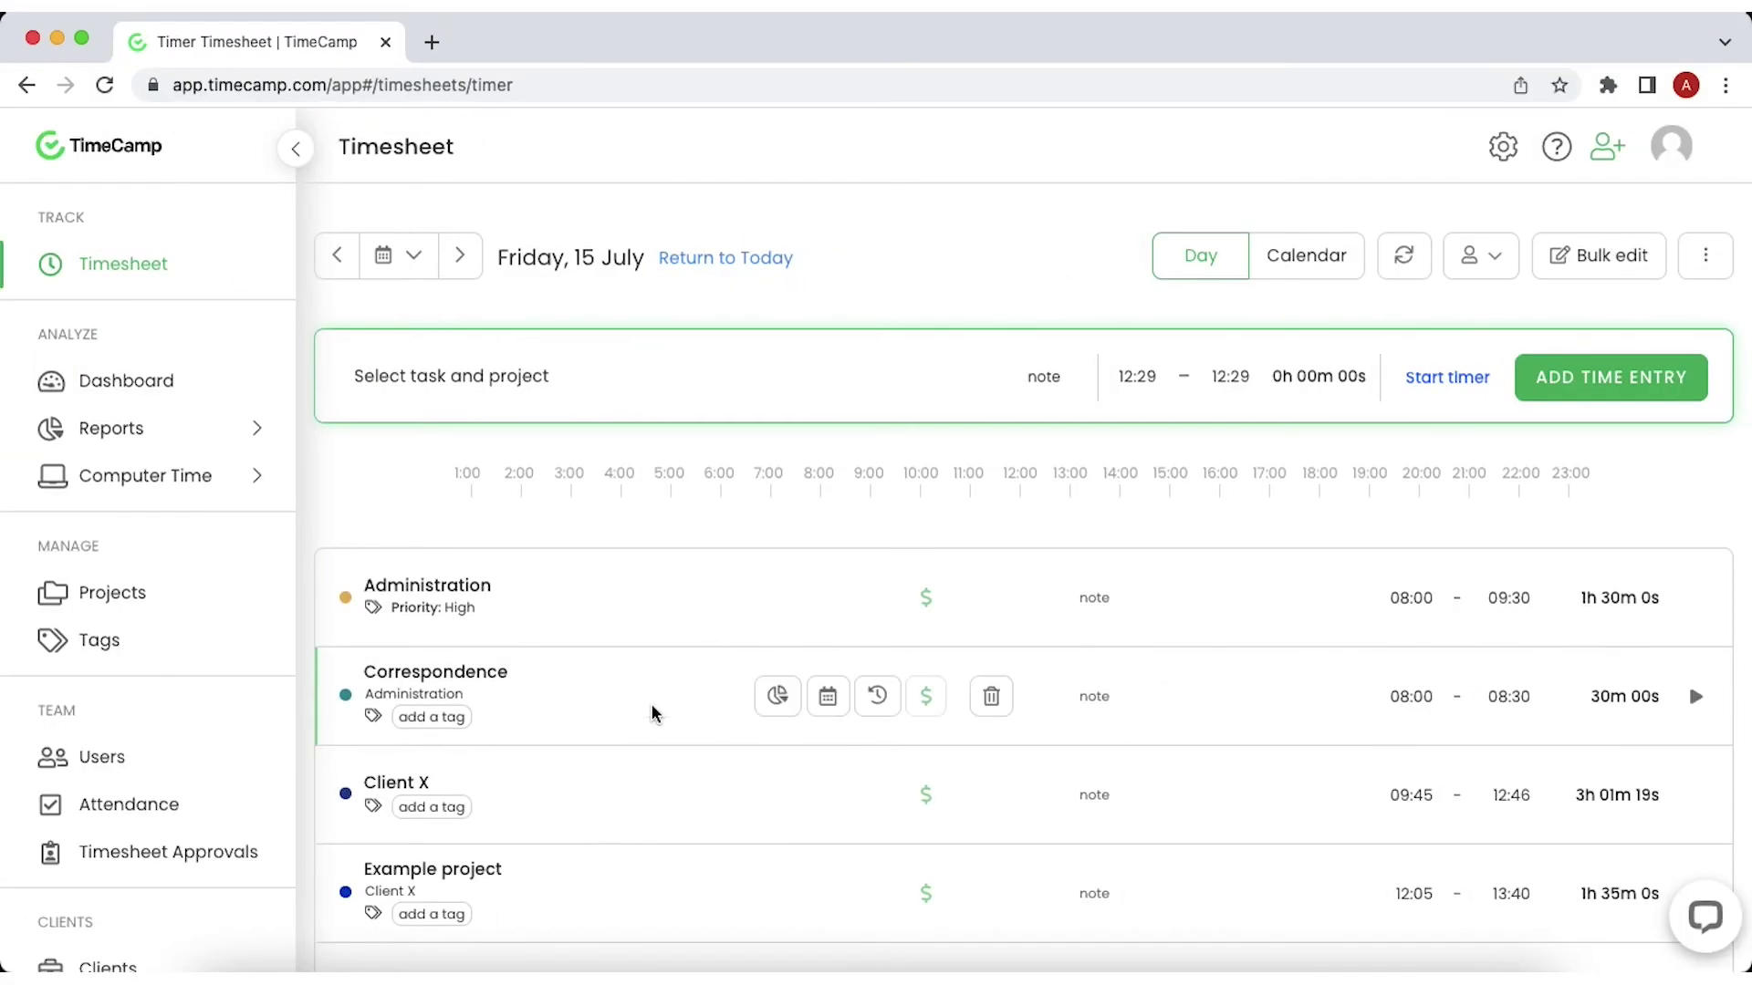
Open Timesheet Approvals and bring up the Jul 15, 2022 timesheet for review
{"action": "left_click", "coordinate": [246, 854]}
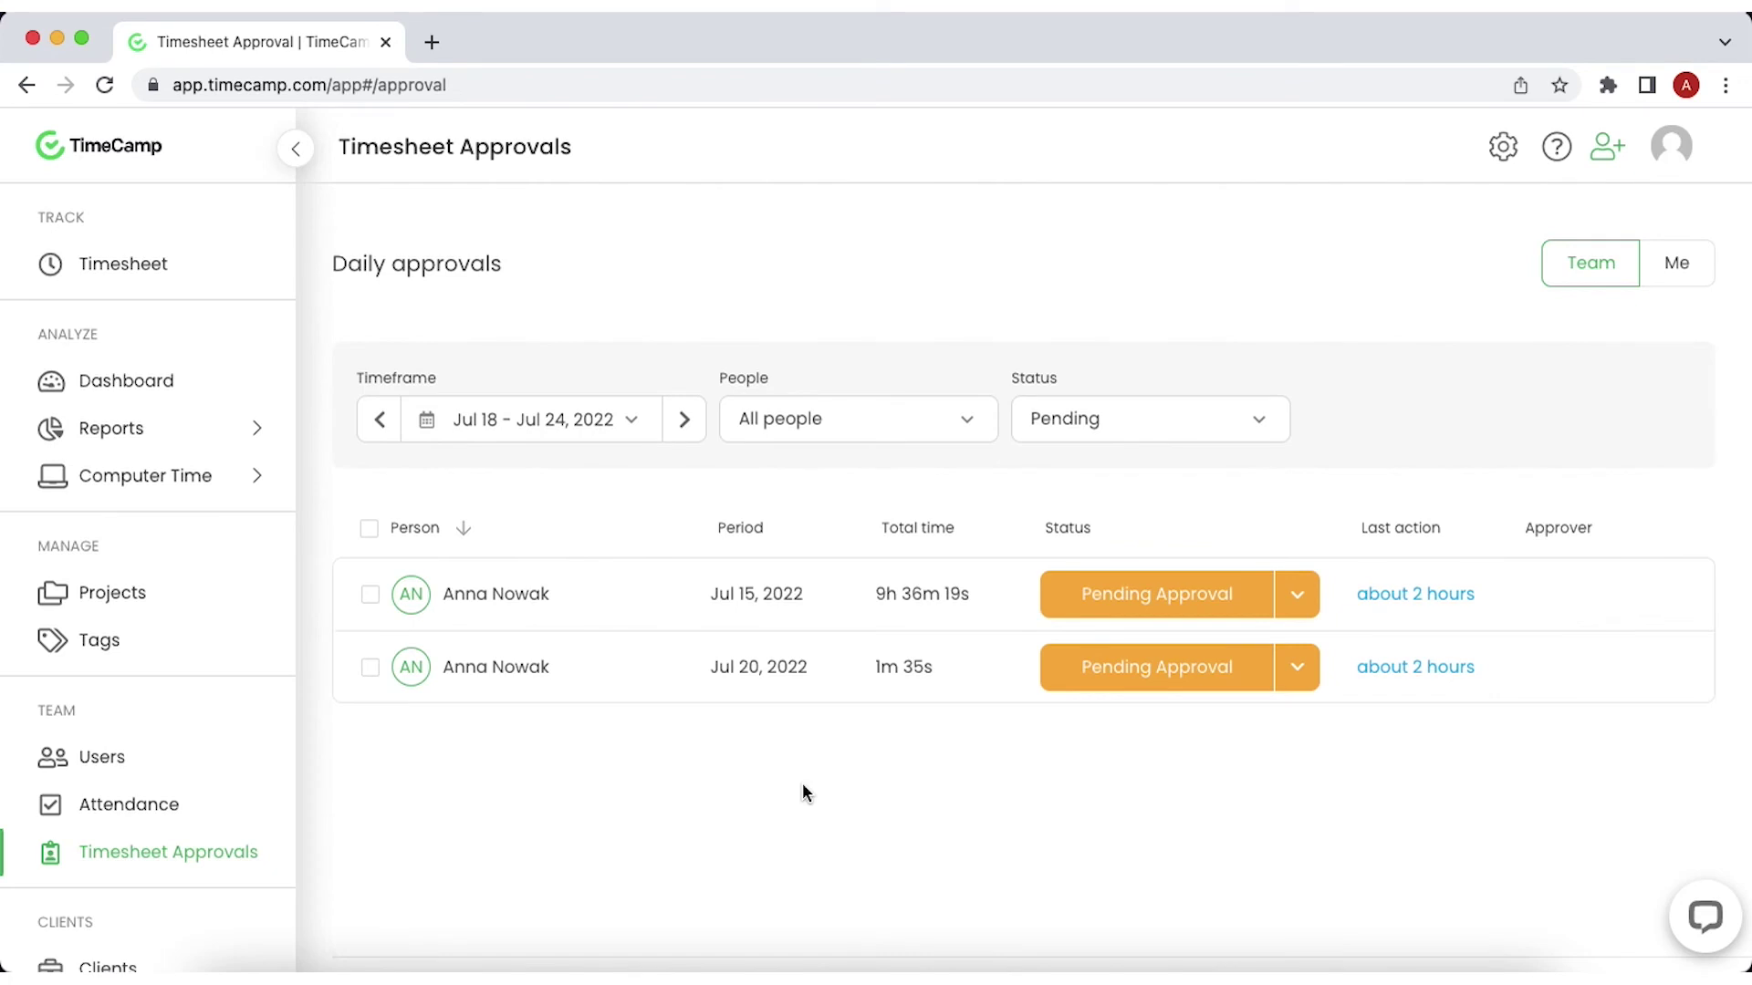
{"action": "left_click", "coordinate": [1297, 595]}
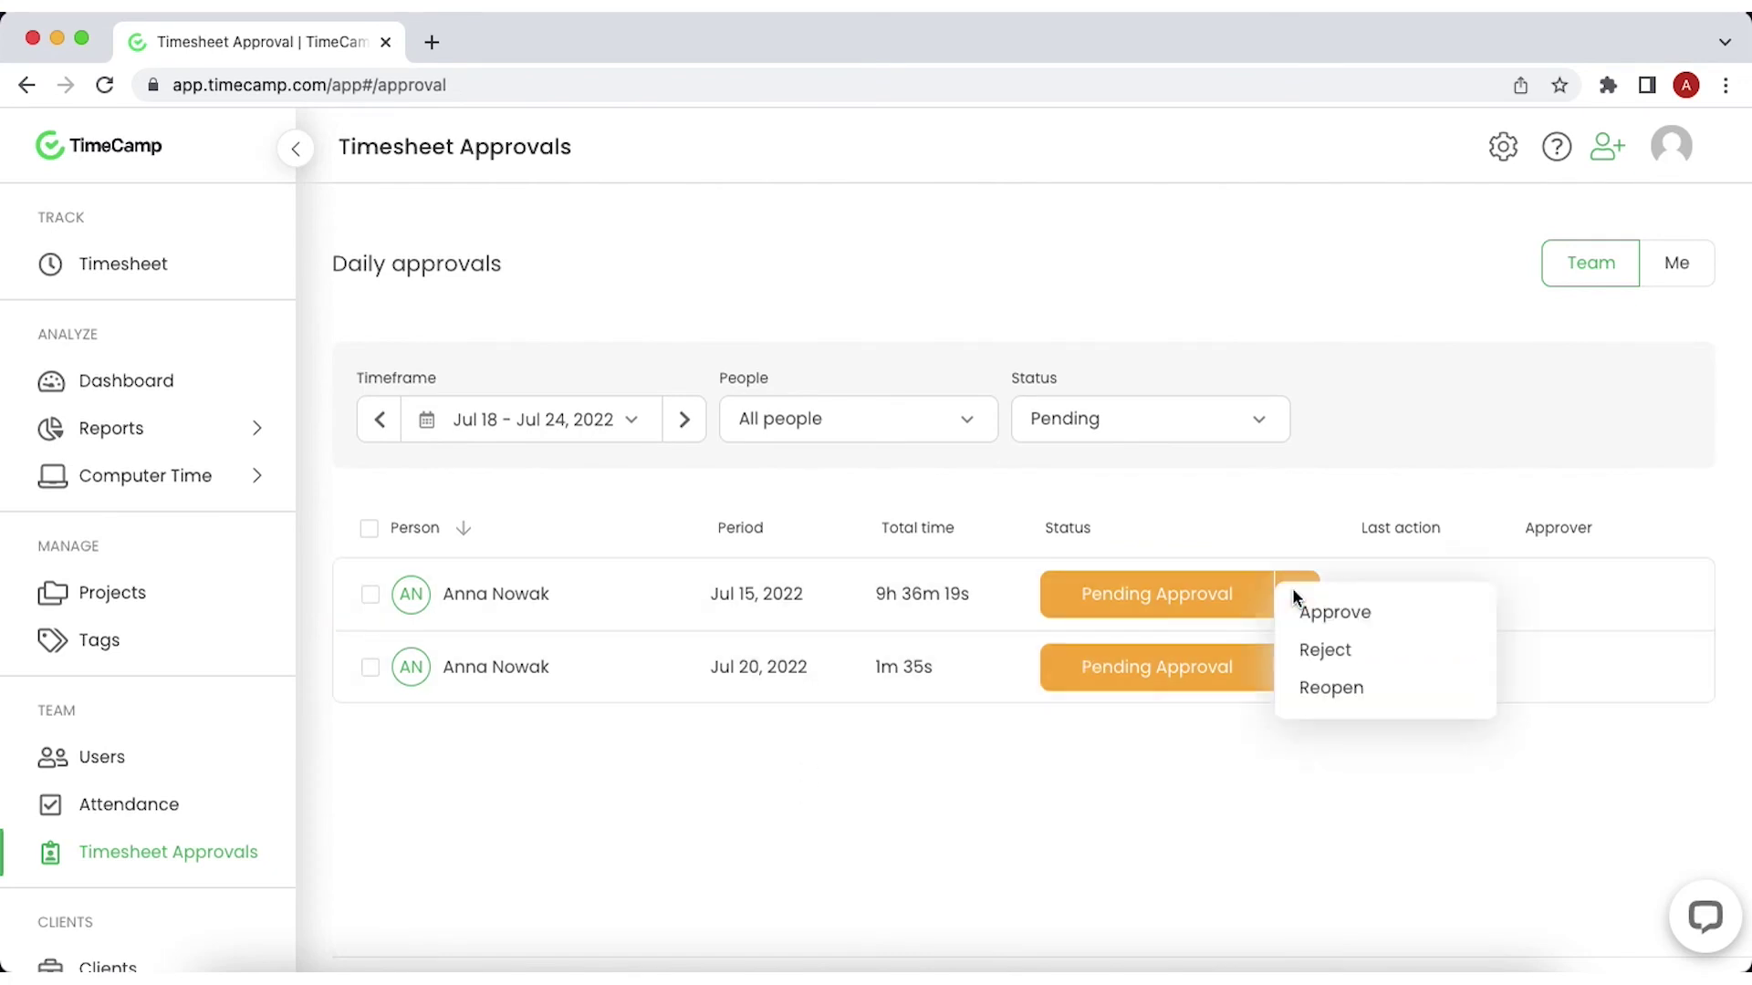
{"action": "left_click", "coordinate": [1154, 600]}
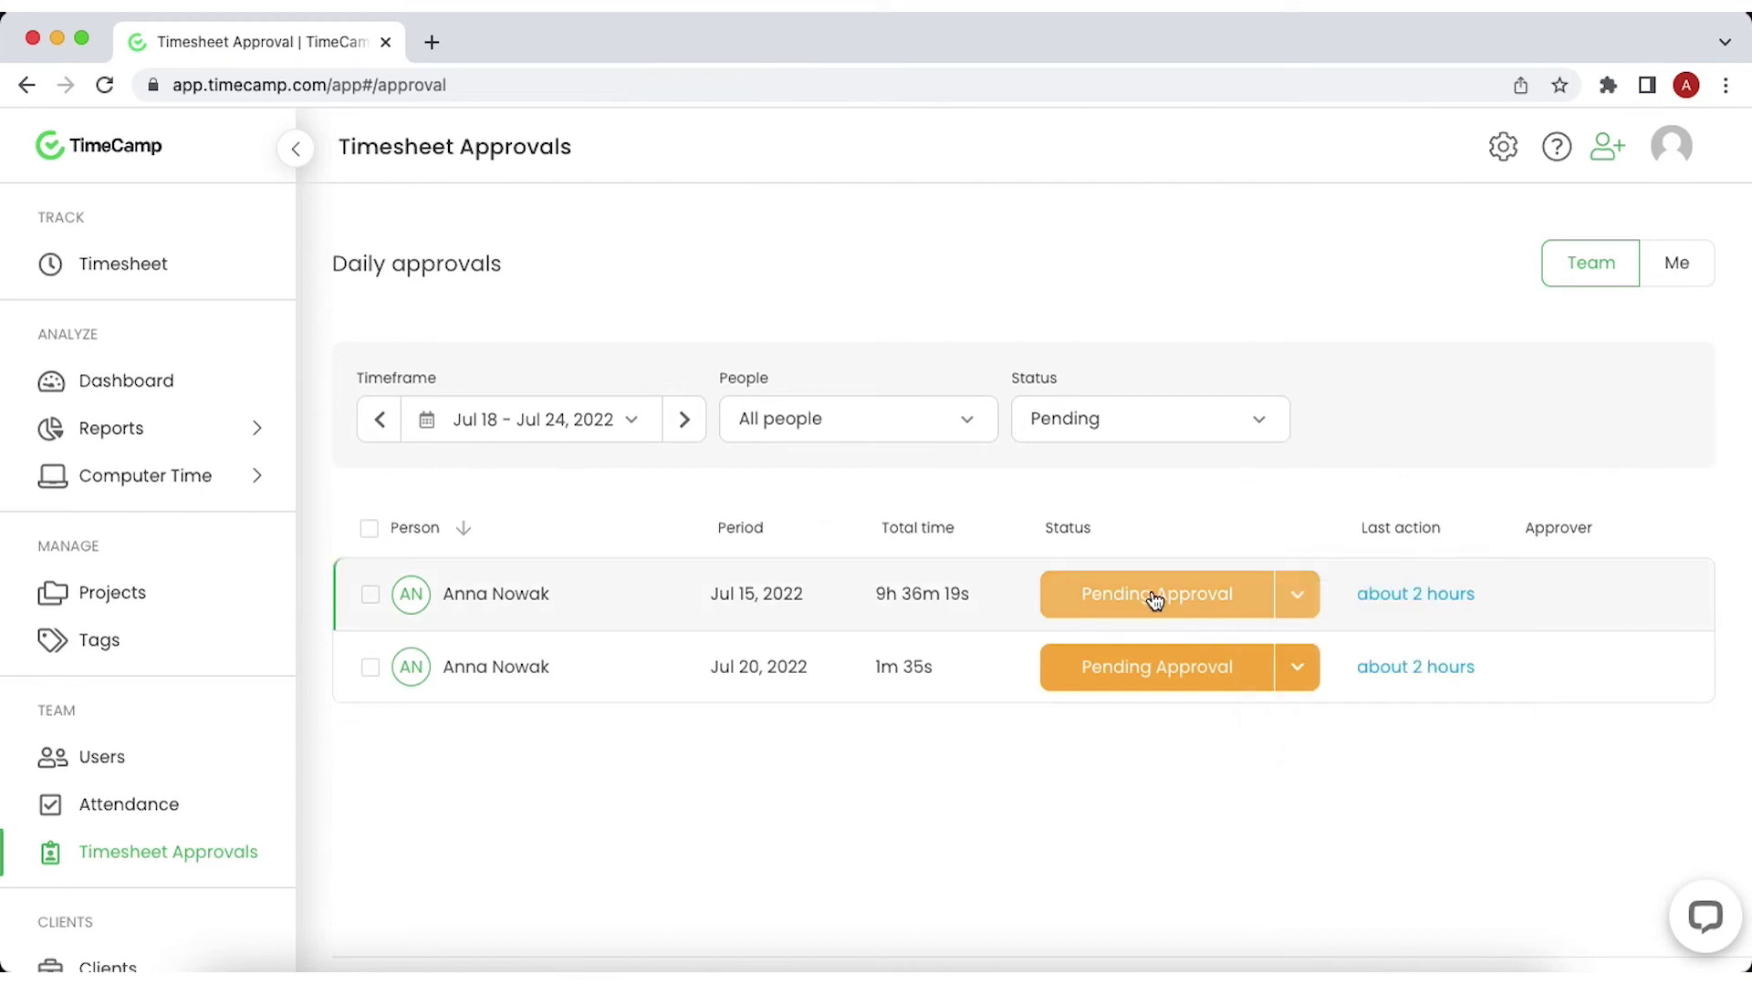
{"action": "left_click", "coordinate": [1154, 597]}
Write 'Please review the hours again' in the approval message box
{"action": "scroll", "coordinate": [1025, 817], "scroll_direction": "down", "scroll_amount": 5}
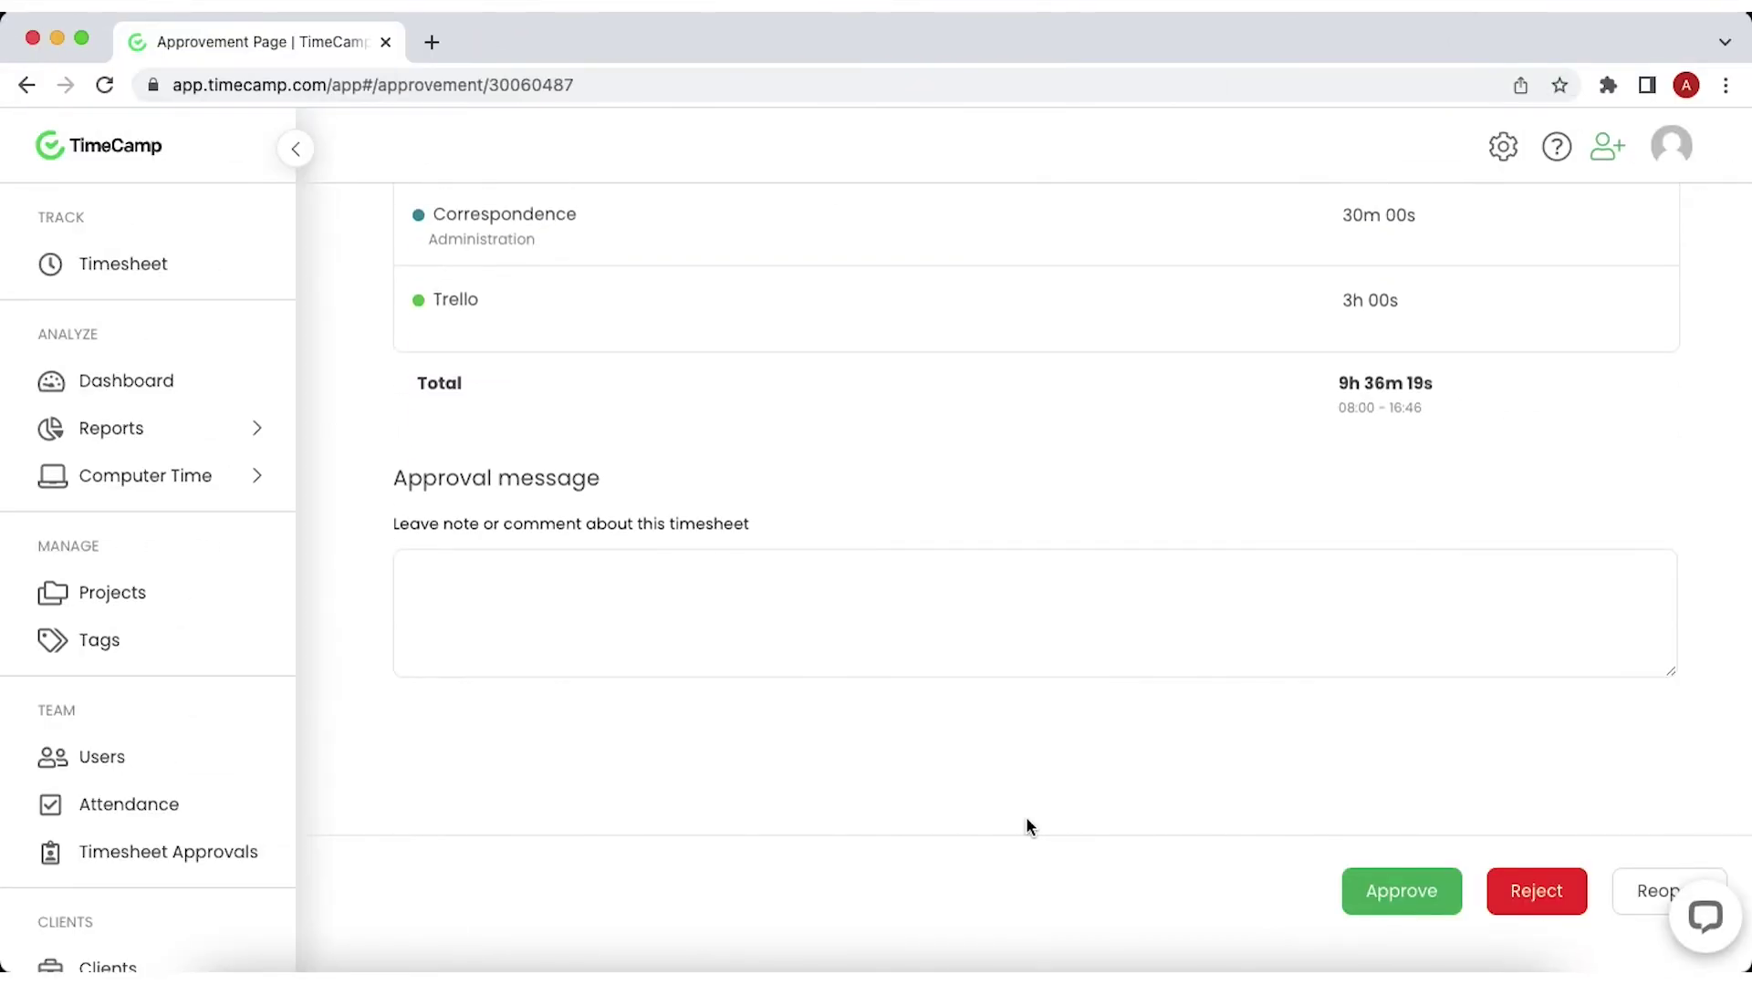
{"action": "left_click", "coordinate": [918, 629]}
{"action": "type", "text": "Please review the hours again"}
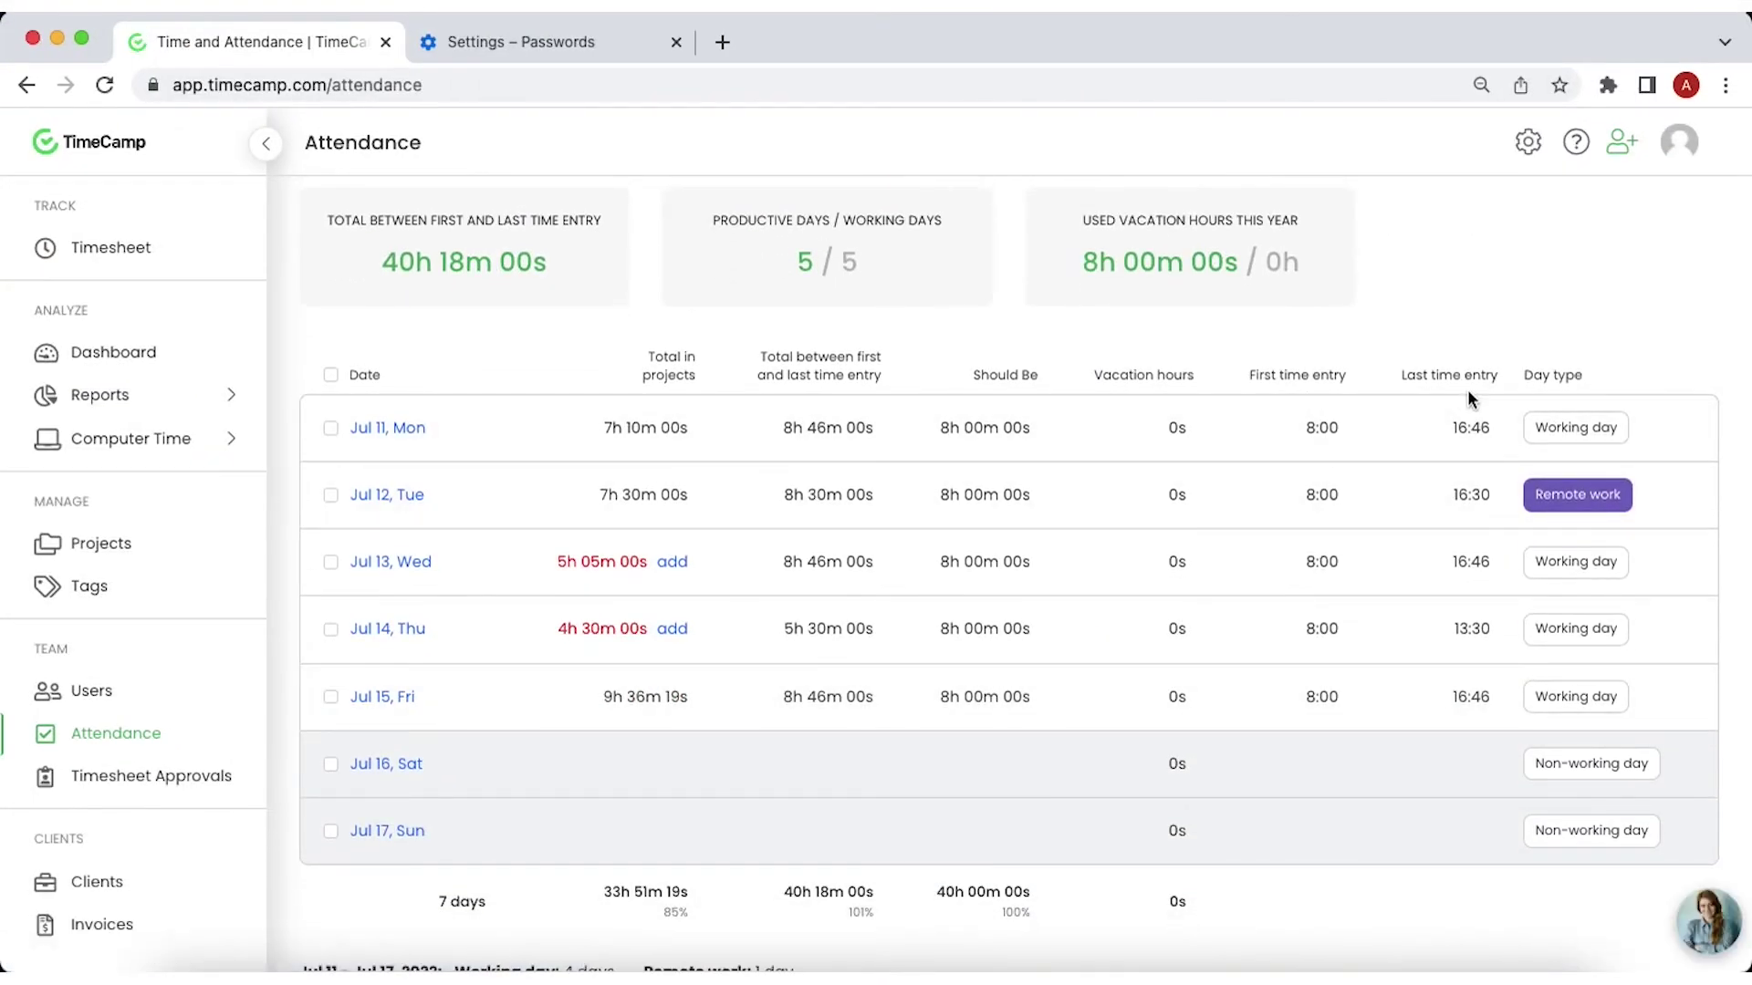
Expand the Development and Marketing groups in the Attendance page's people filter
{"action": "scroll", "coordinate": [1468, 389], "scroll_direction": "up", "scroll_amount": 3}
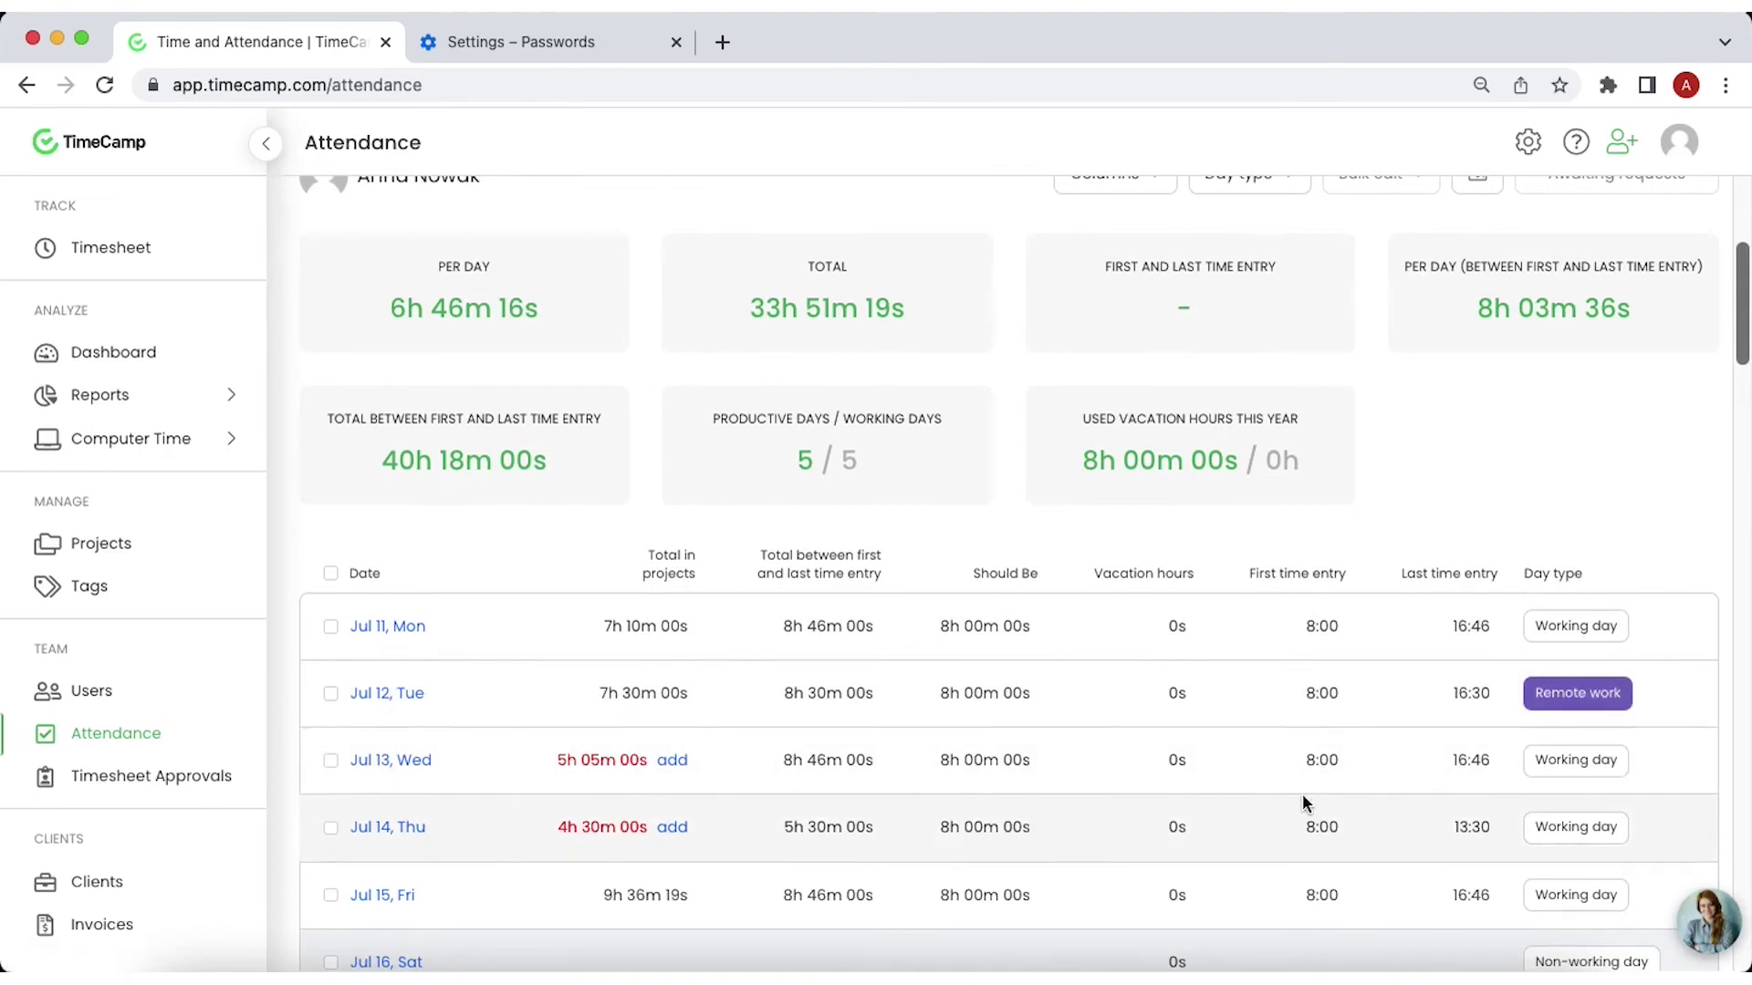
{"action": "scroll", "coordinate": [1301, 792], "scroll_direction": "up", "scroll_amount": 1}
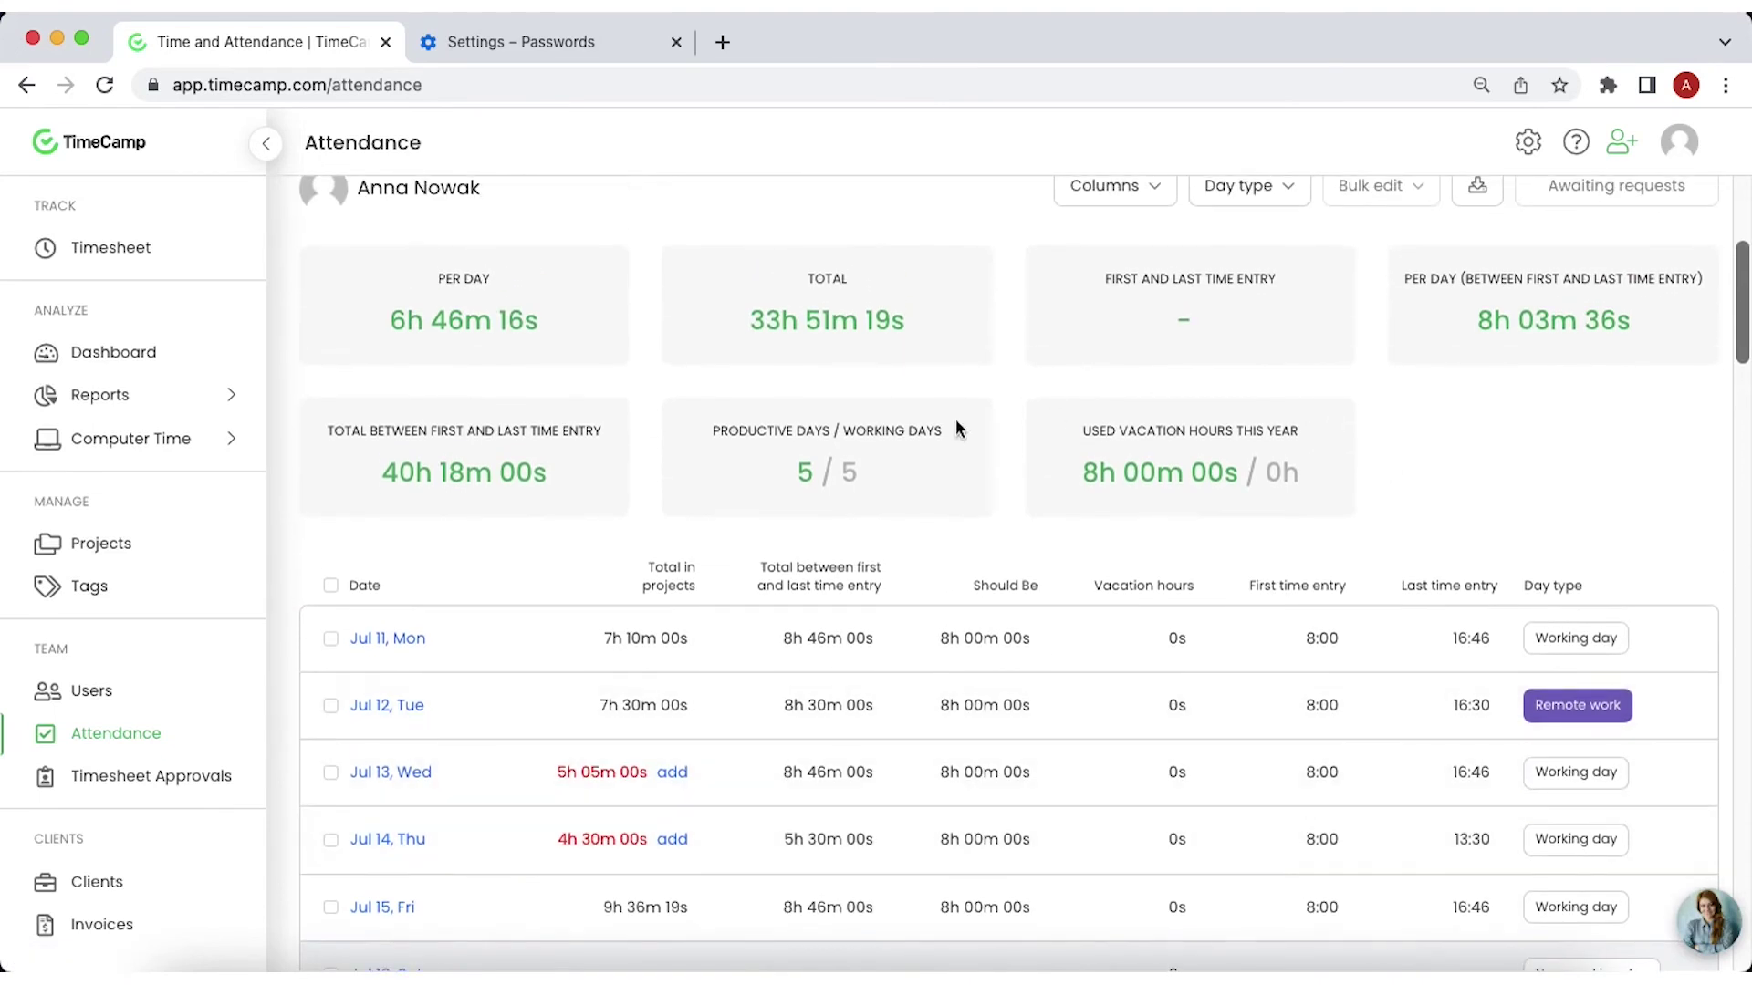
{"action": "scroll", "coordinate": [946, 479], "scroll_direction": "down", "scroll_amount": 10}
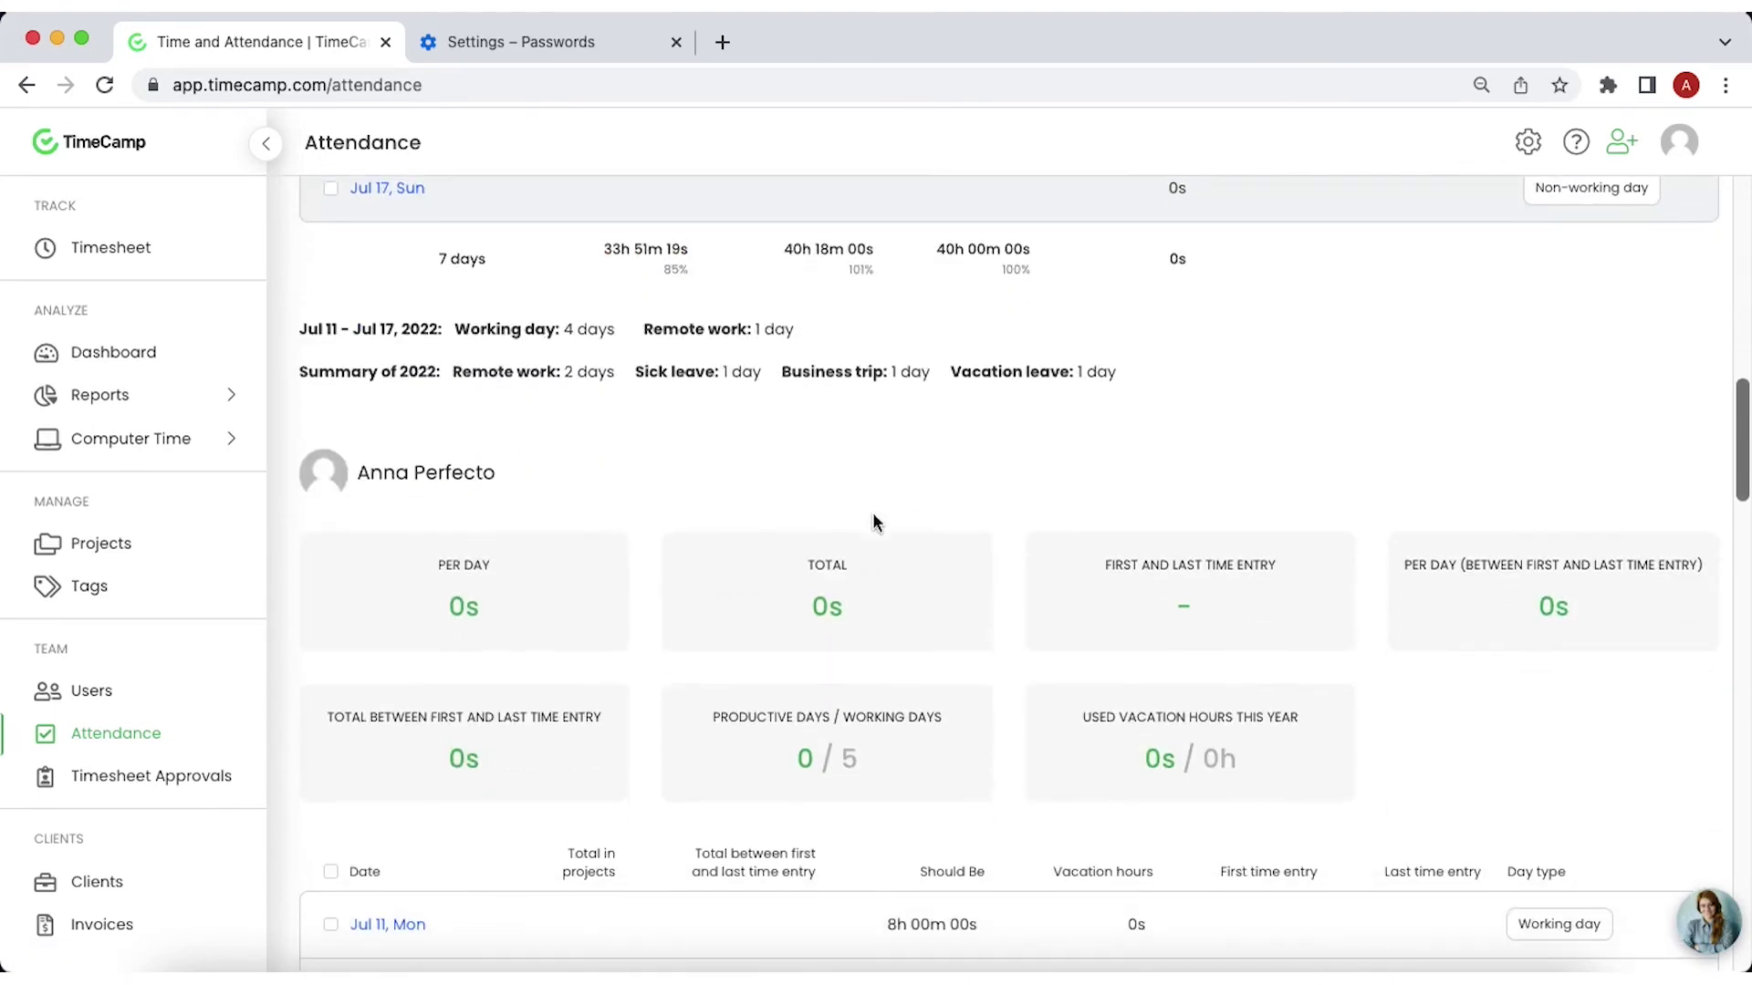
{"action": "scroll", "coordinate": [549, 398], "scroll_direction": "up", "scroll_amount": 3}
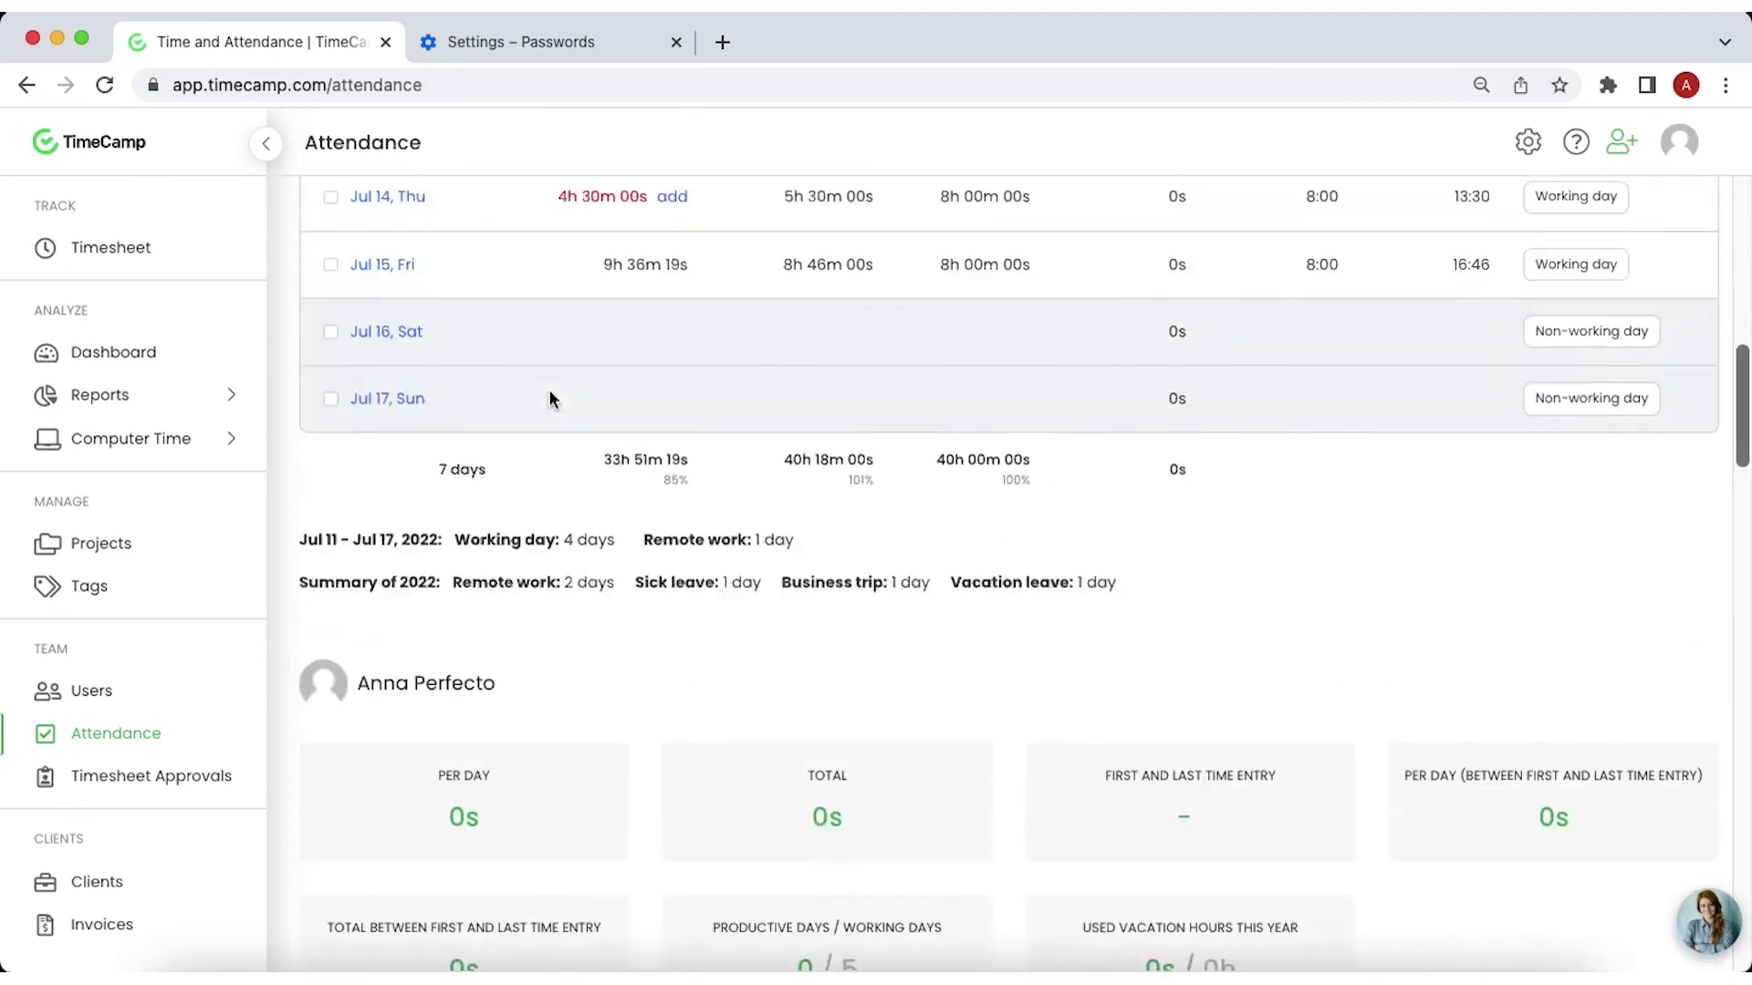
{"action": "scroll", "coordinate": [549, 388], "scroll_direction": "up", "scroll_amount": 10}
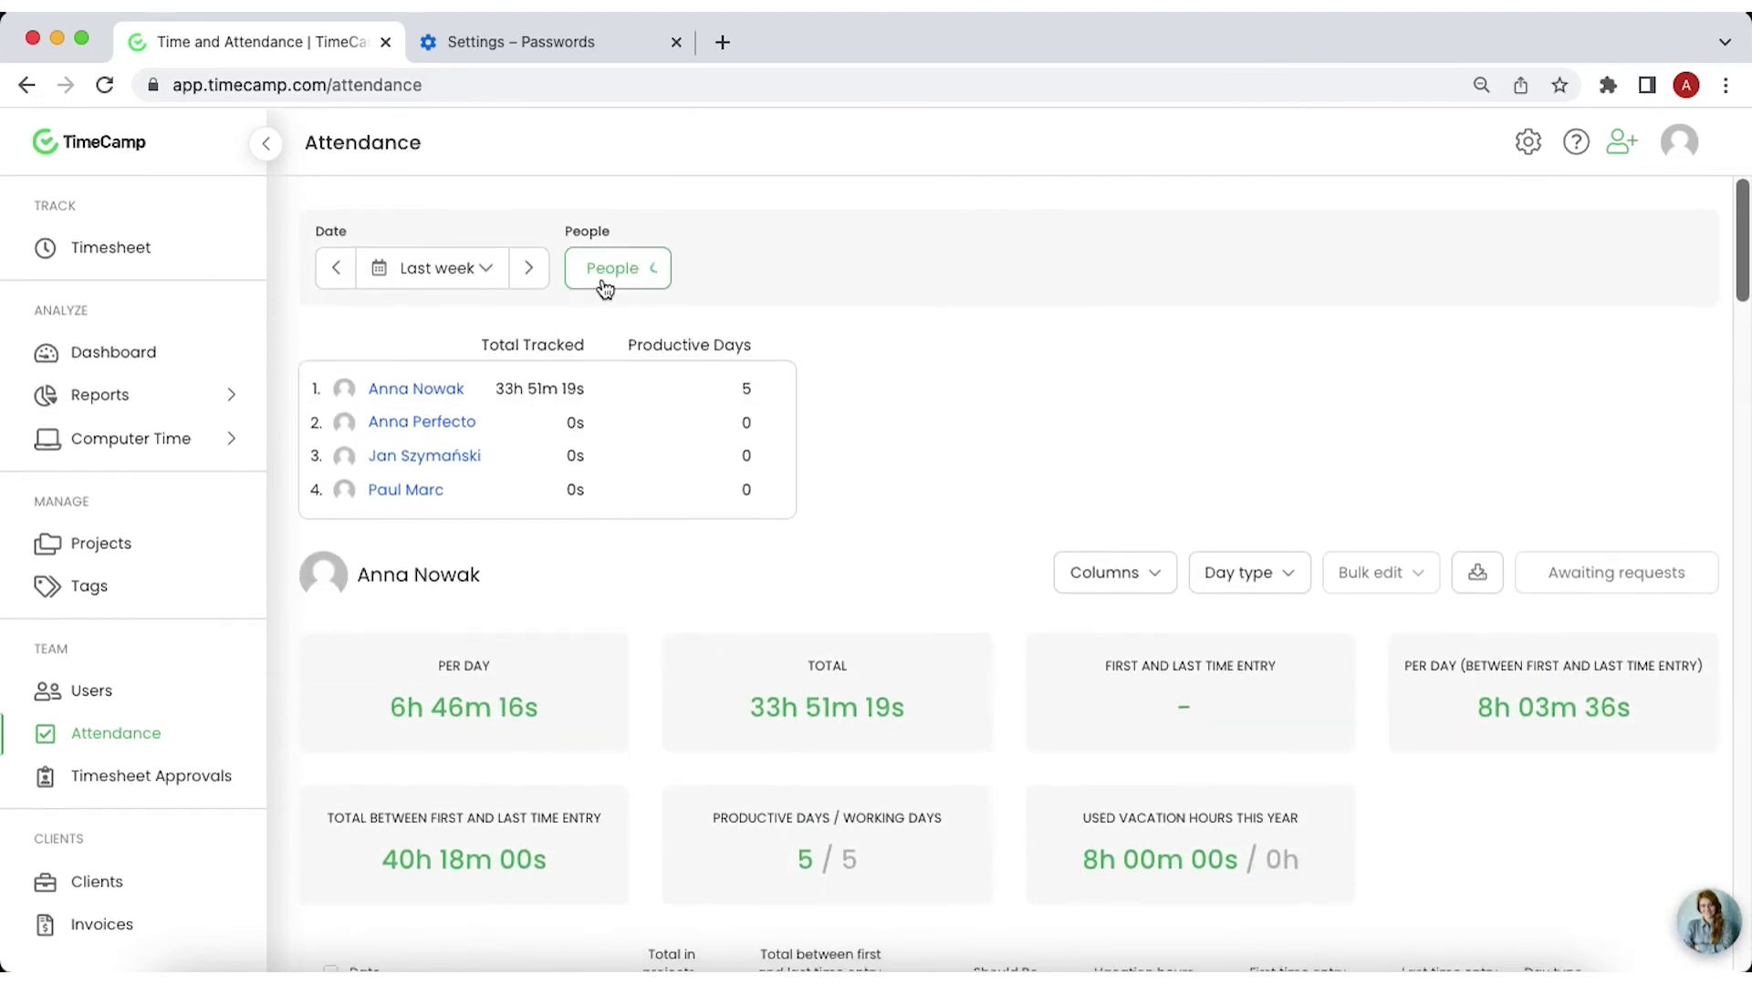
{"action": "left_click", "coordinate": [605, 286]}
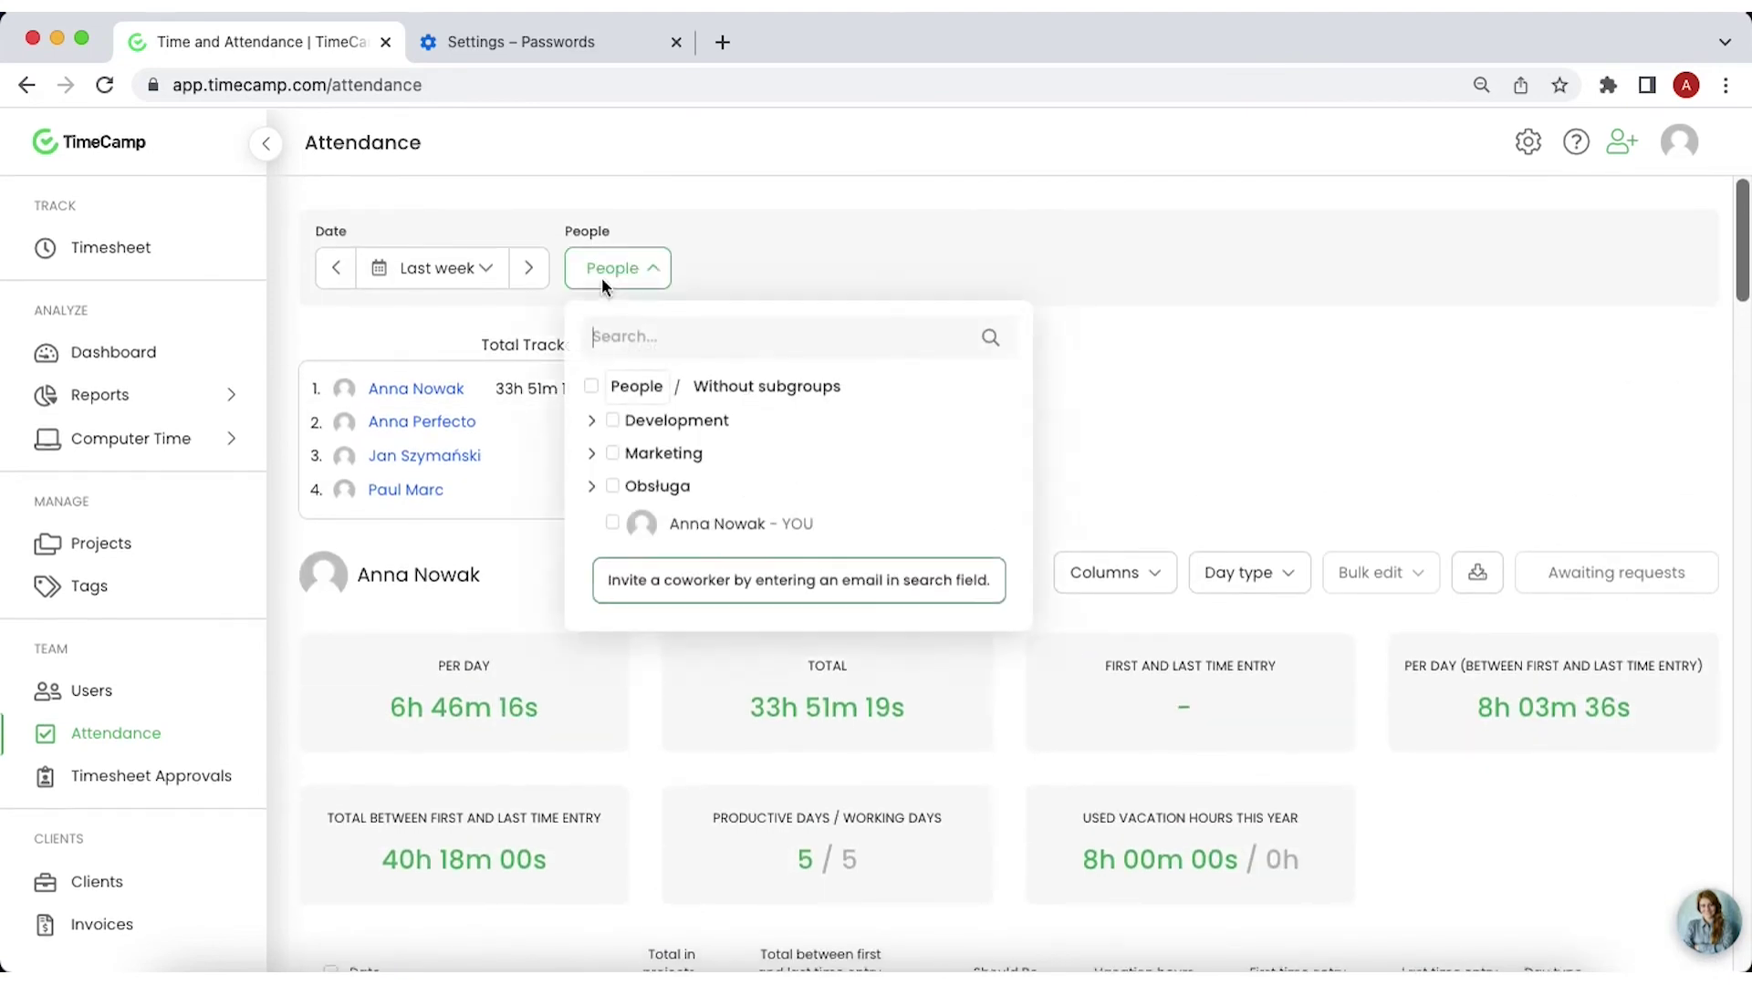
{"action": "left_click", "coordinate": [590, 422]}
{"action": "left_click", "coordinate": [591, 500]}
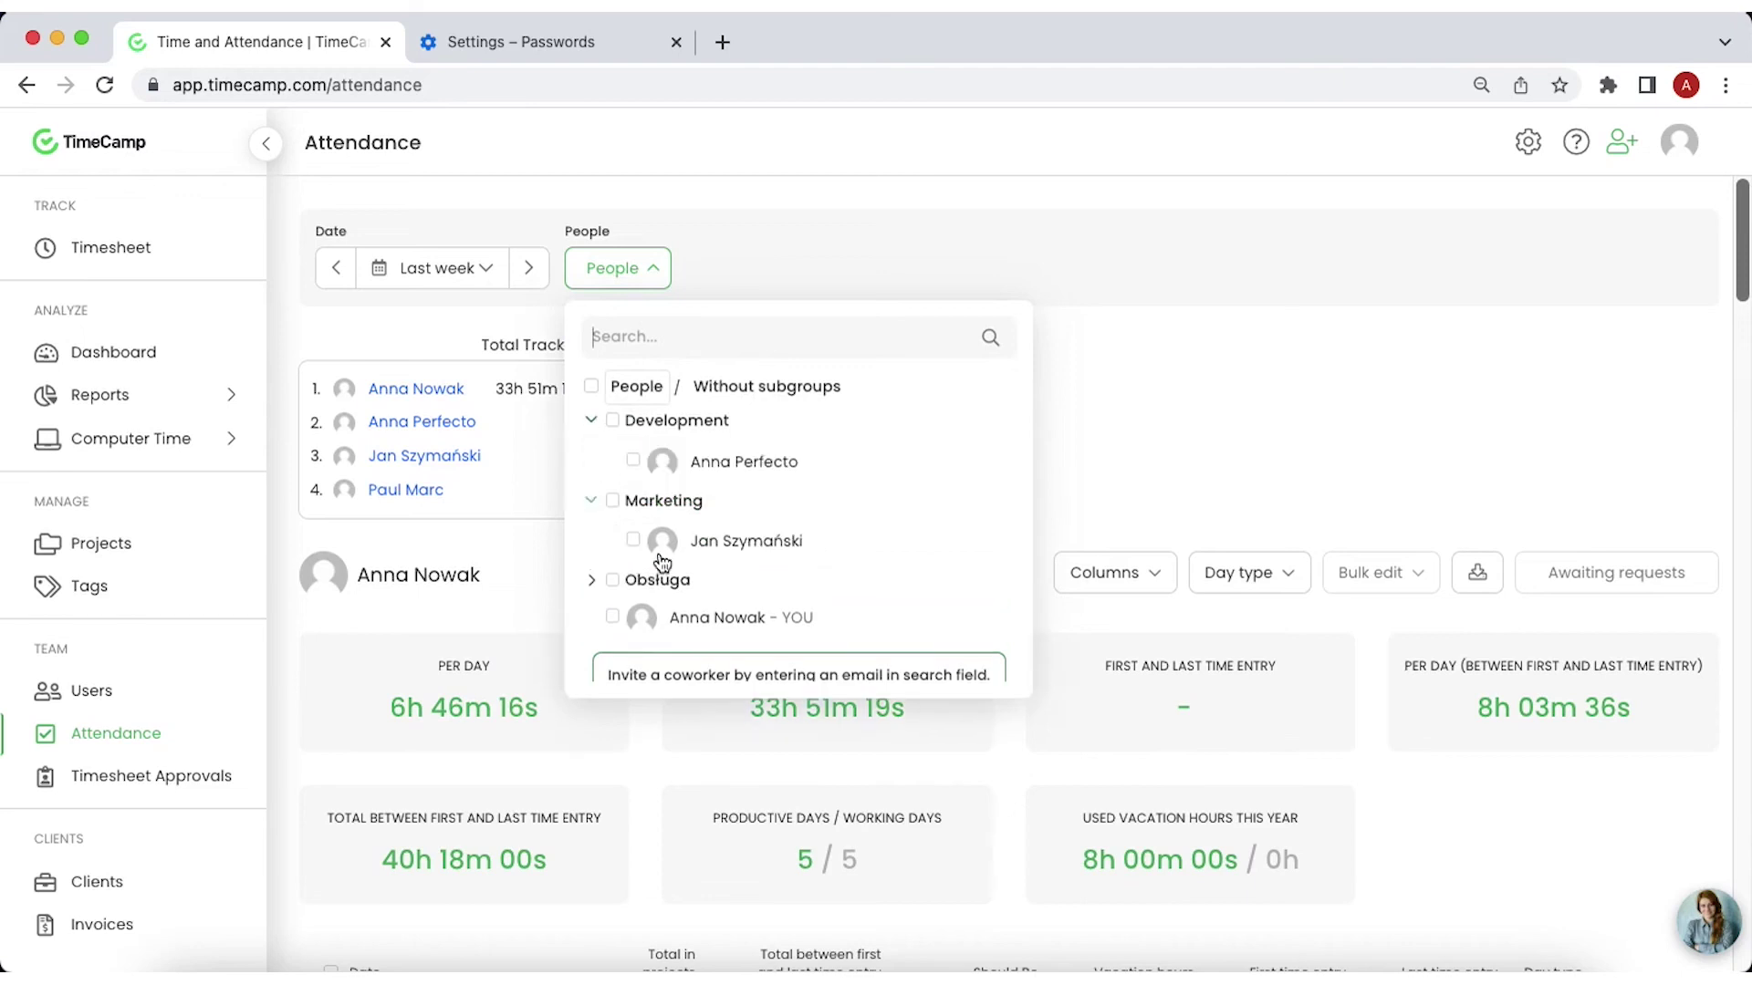
{"action": "left_click", "coordinate": [1157, 386]}
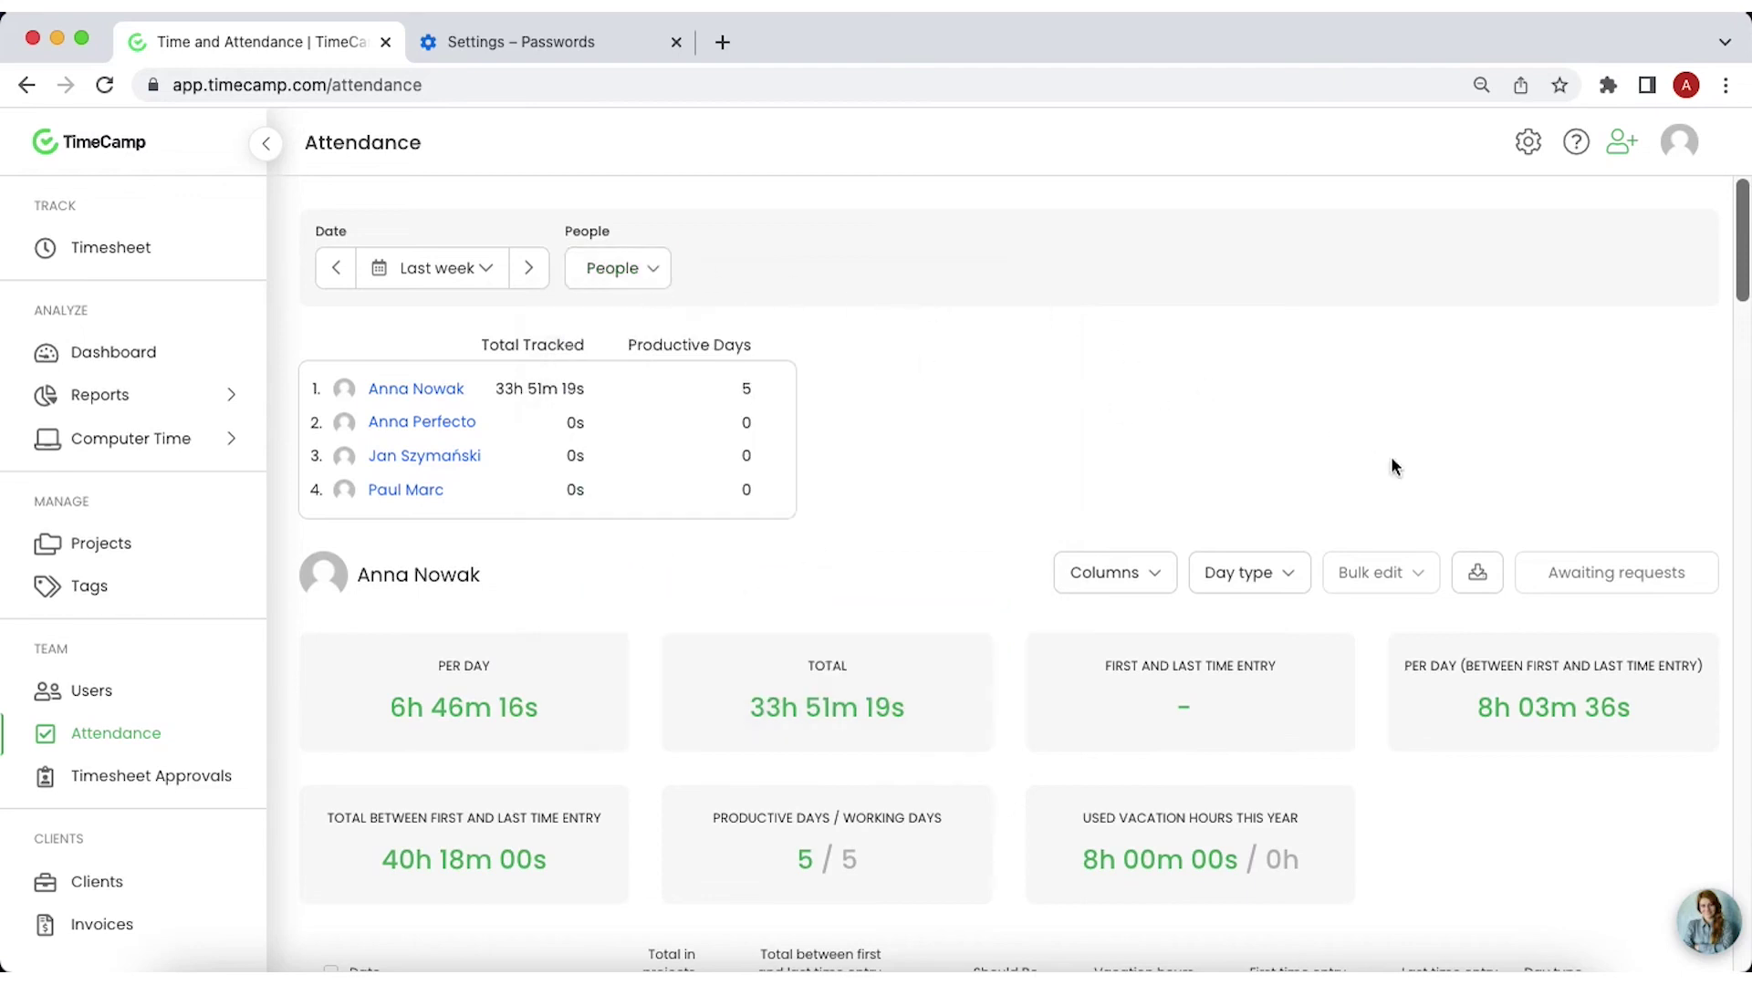
Export the attendance data as an XLS report and keep Jul 11 as a Working day
{"action": "left_click", "coordinate": [1477, 573]}
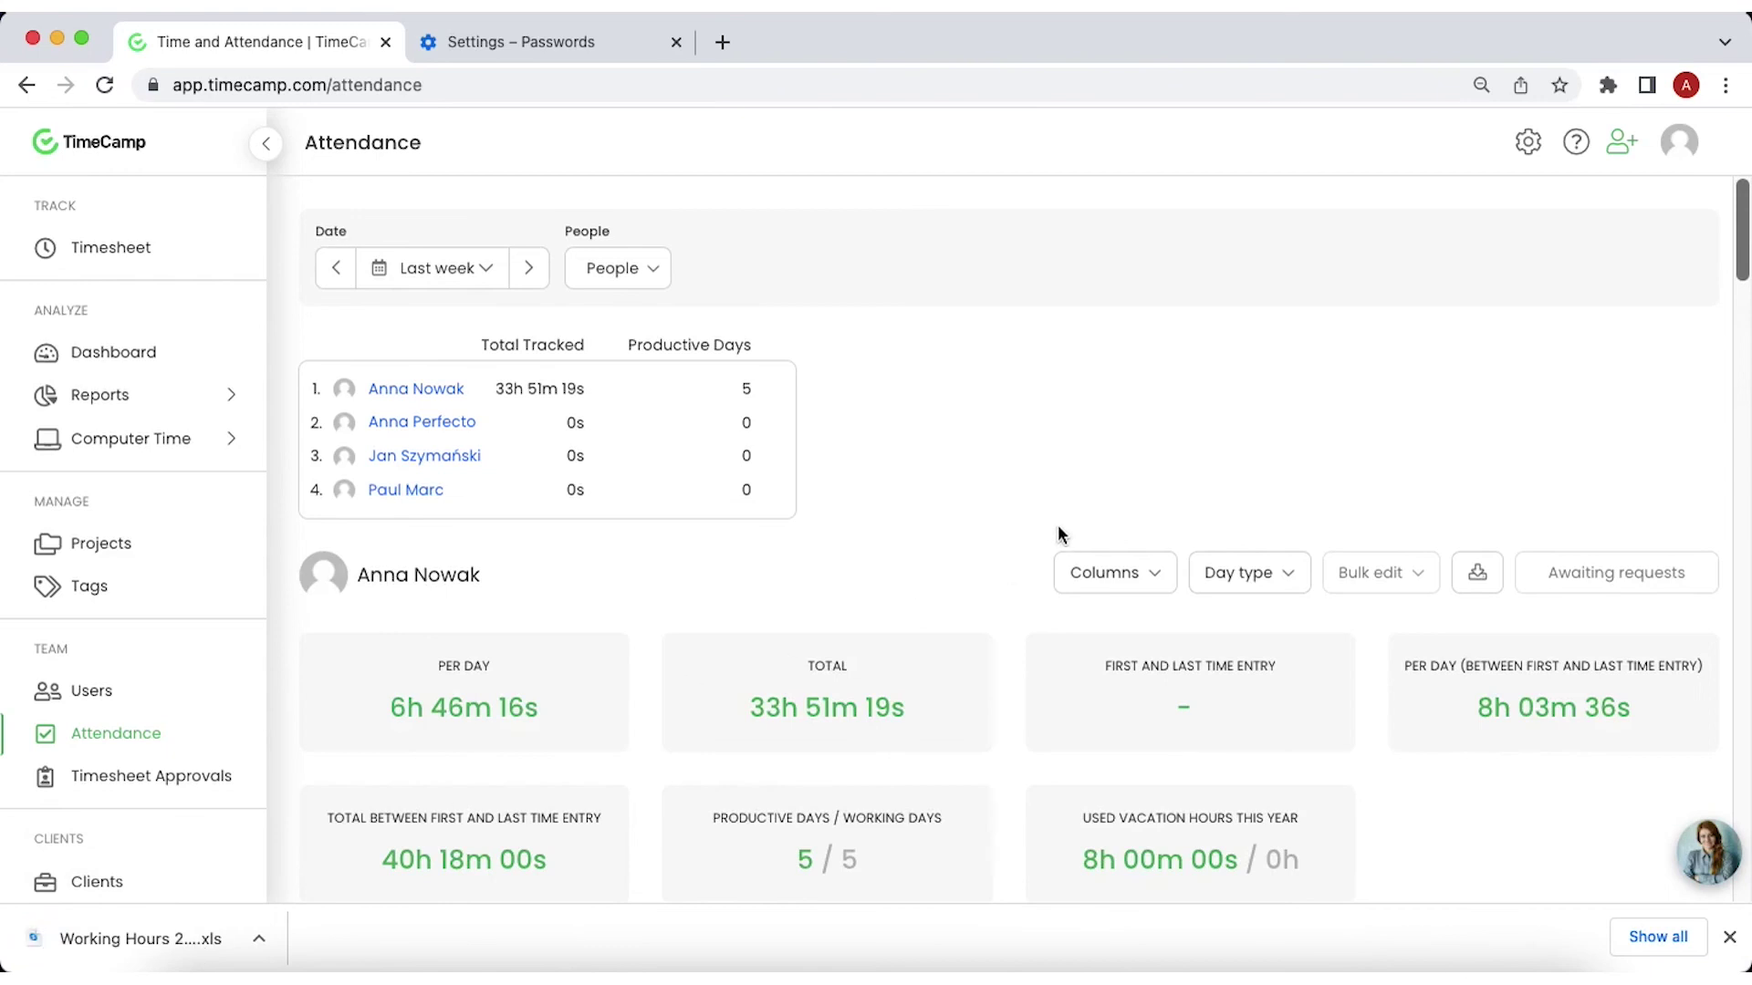
{"action": "scroll", "coordinate": [998, 693], "scroll_direction": "down", "scroll_amount": 5}
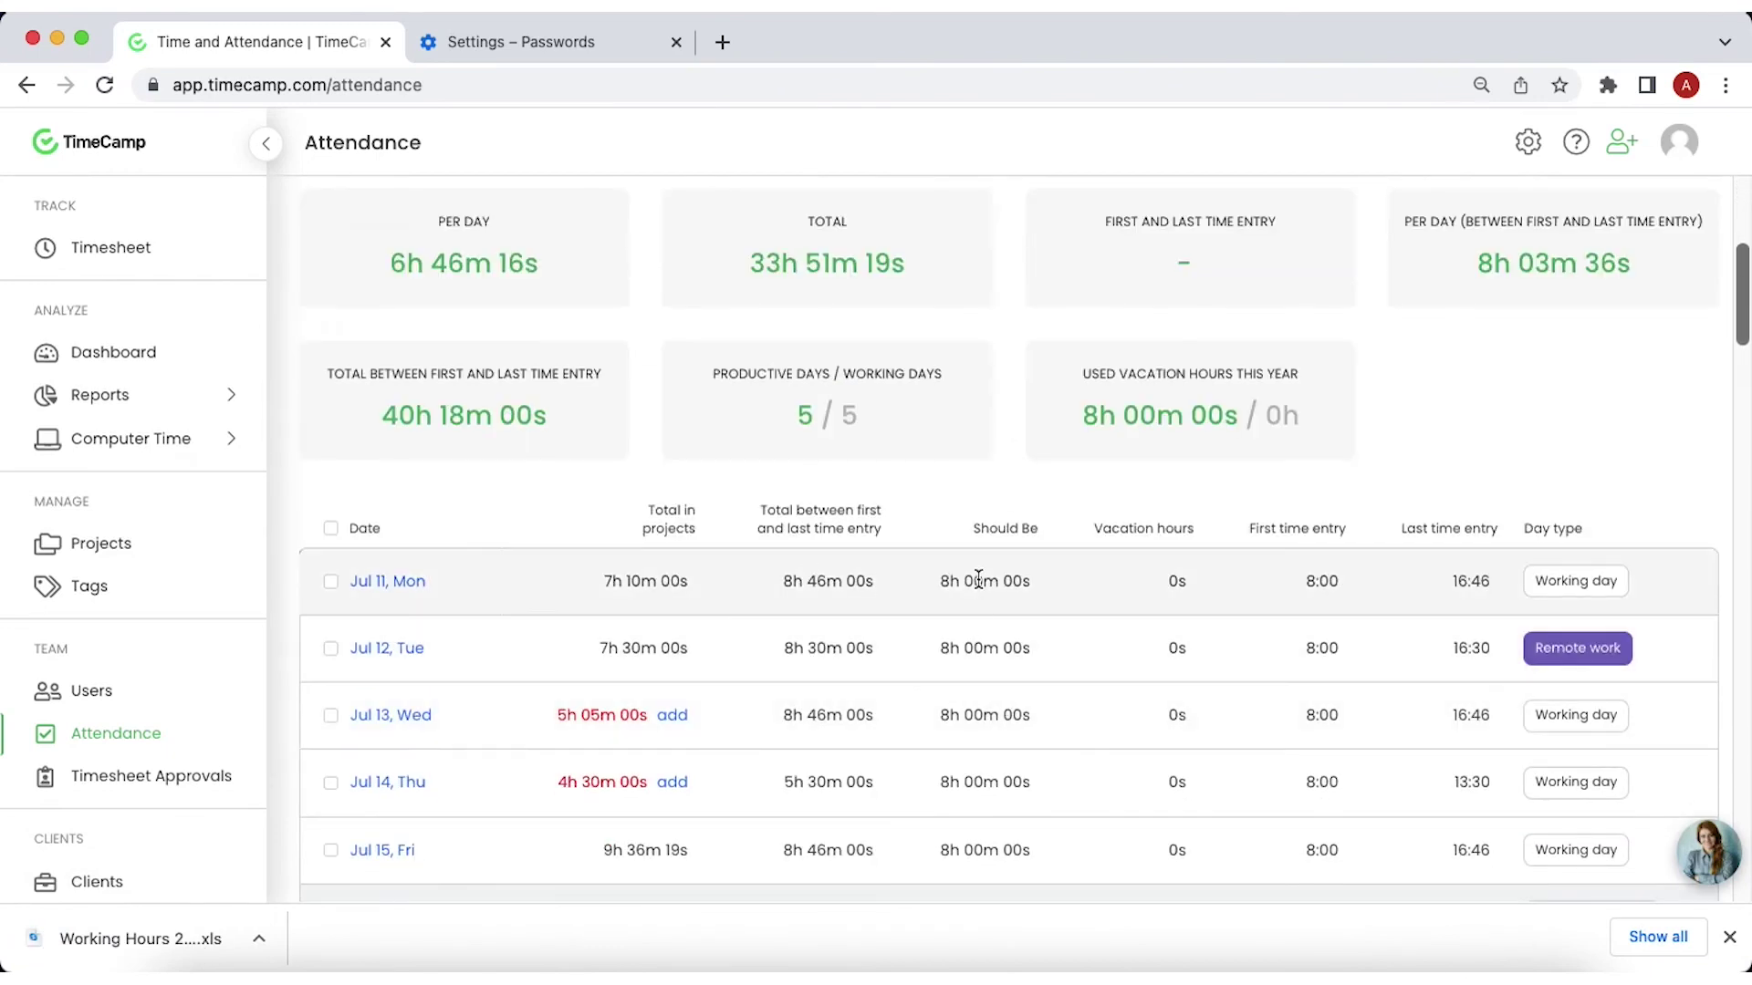
{"action": "left_click", "coordinate": [1586, 581]}
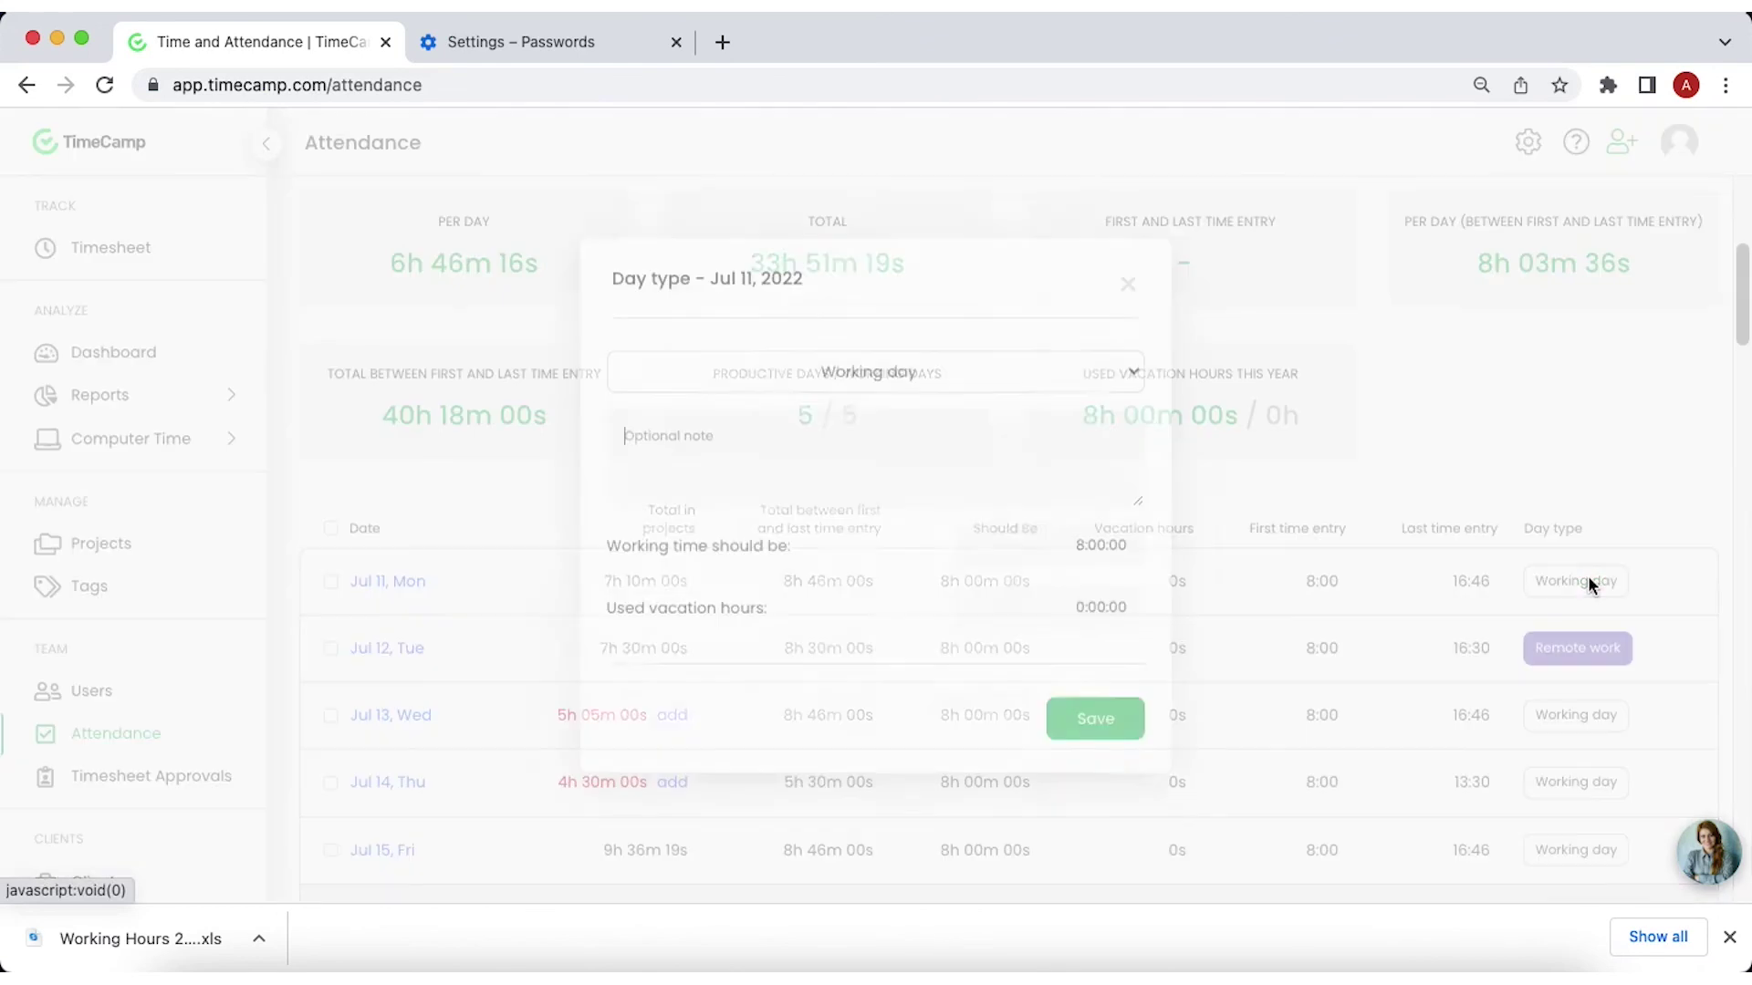
{"action": "left_click", "coordinate": [1112, 388]}
{"action": "left_click", "coordinate": [1092, 714]}
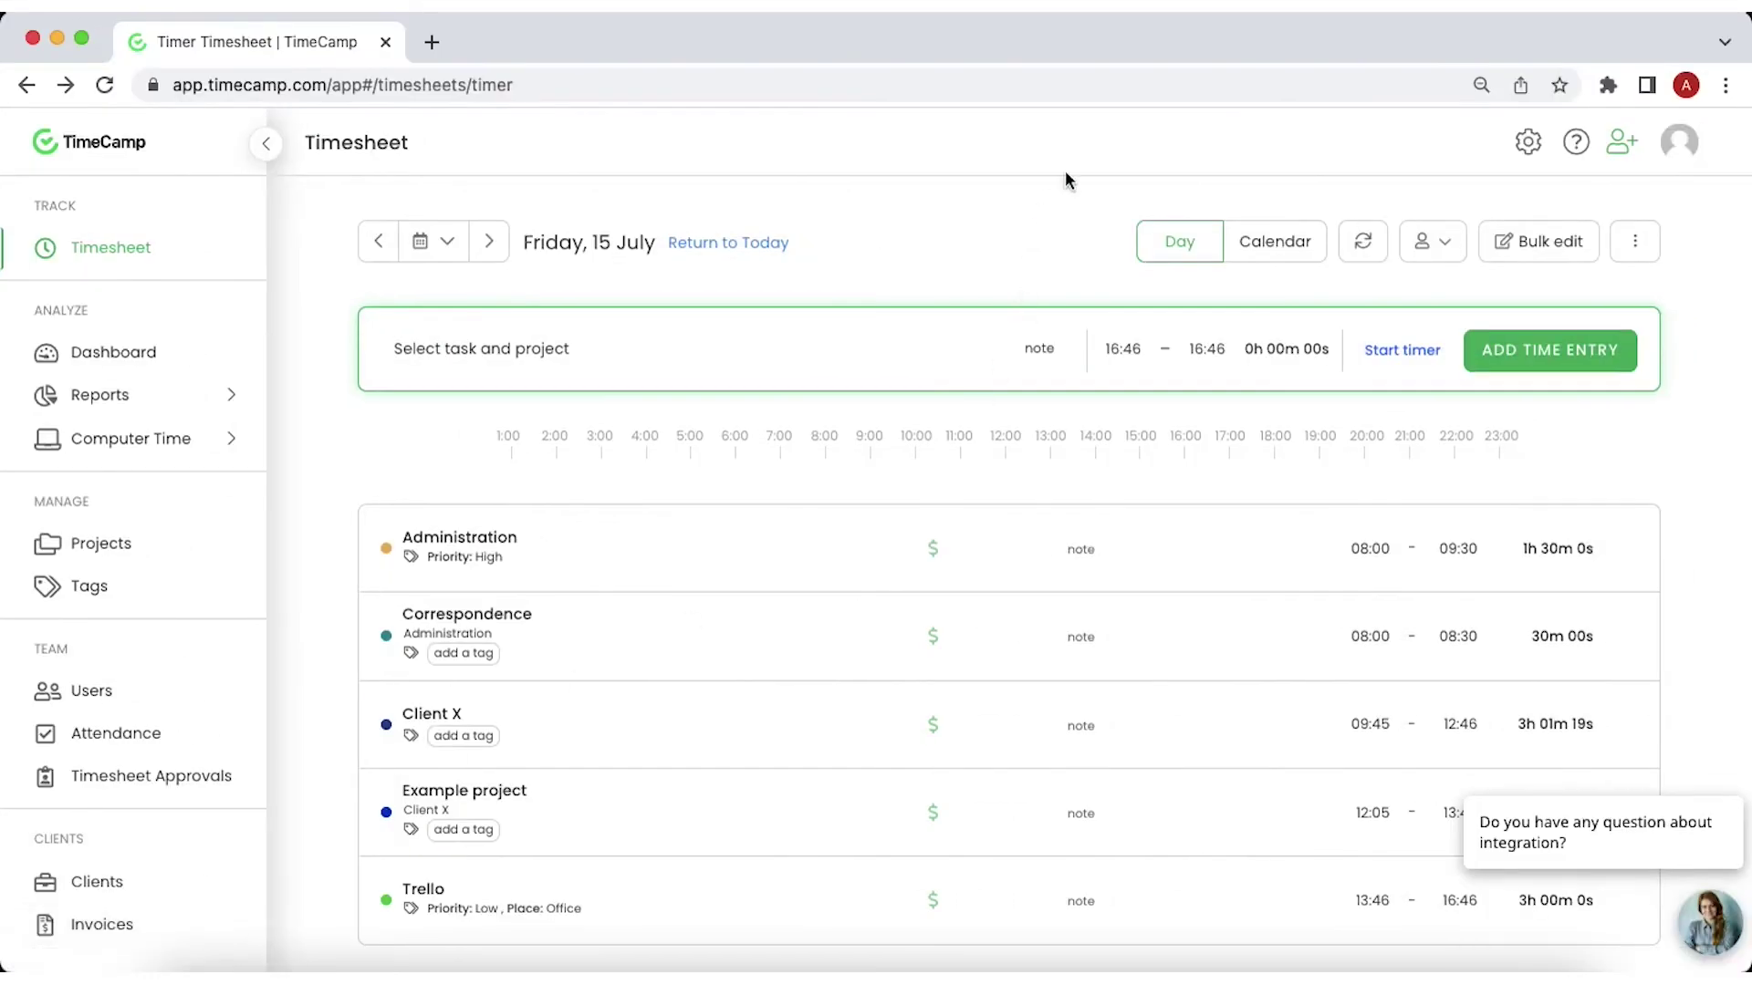
Review the available add-on modules in the account settings
{"action": "mouse_move", "coordinate": [1528, 173]}
{"action": "left_click", "coordinate": [1514, 212]}
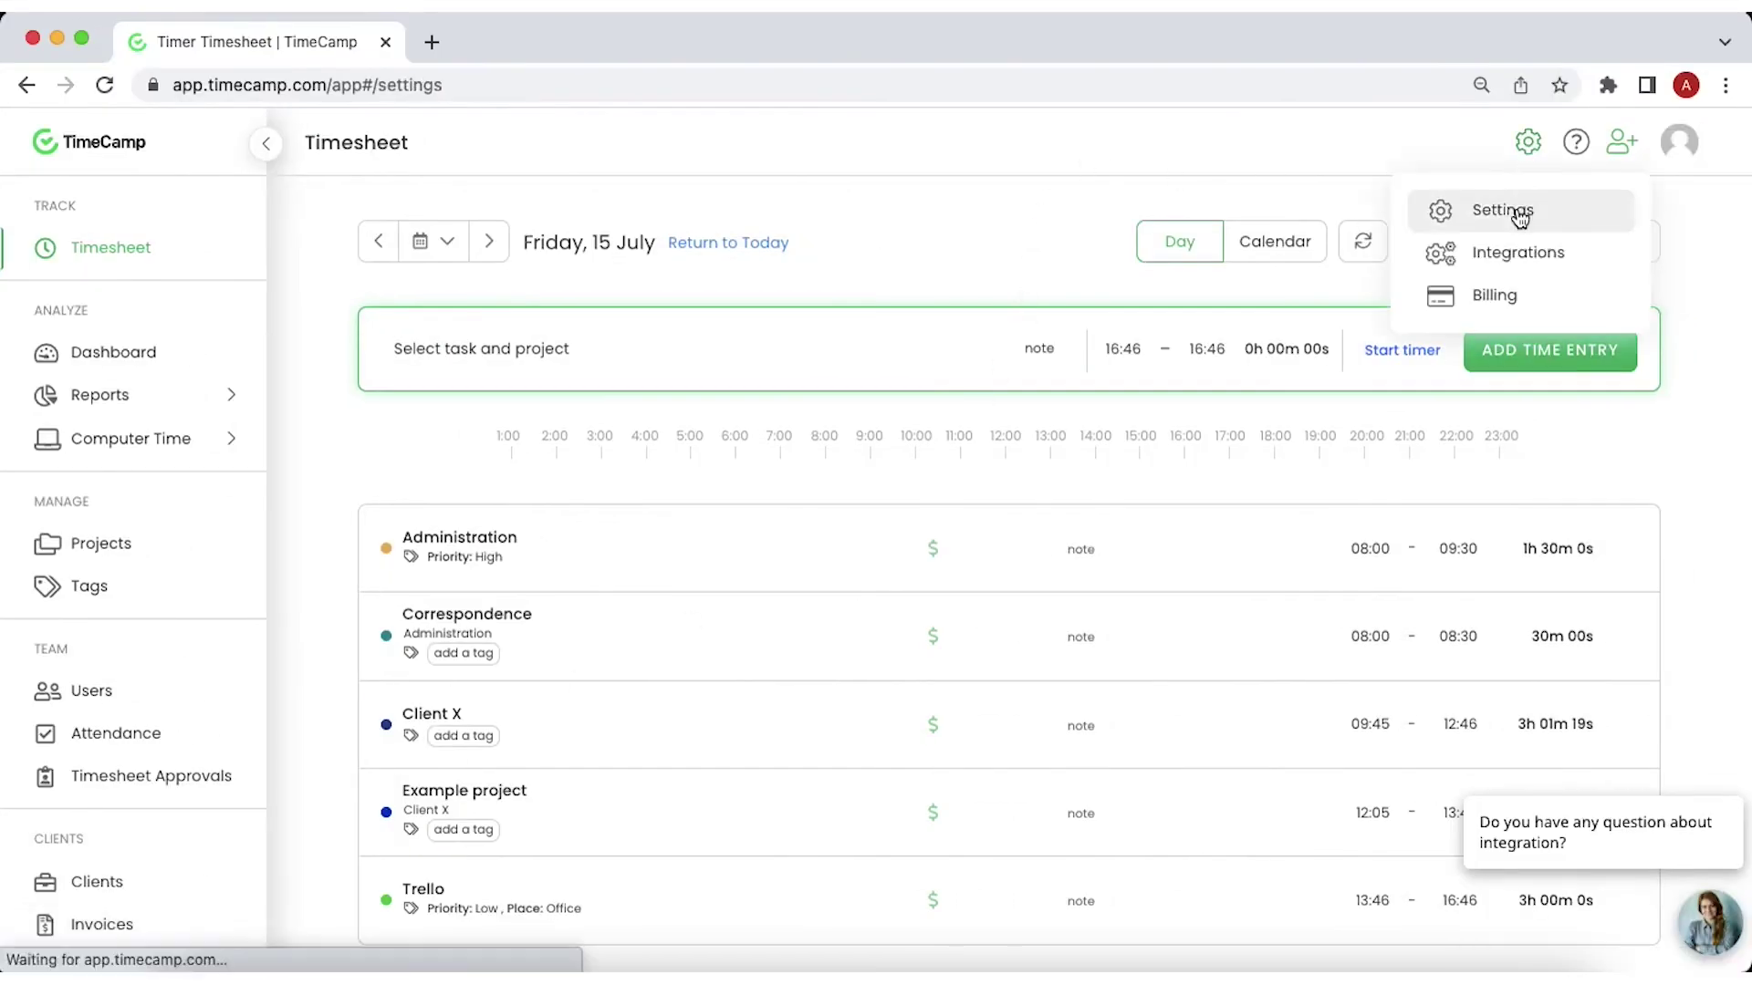
{"action": "left_click", "coordinate": [531, 200]}
{"action": "scroll", "coordinate": [517, 621], "scroll_direction": "down", "scroll_amount": 2}
{"action": "scroll", "coordinate": [516, 655], "scroll_direction": "down", "scroll_amount": 7}
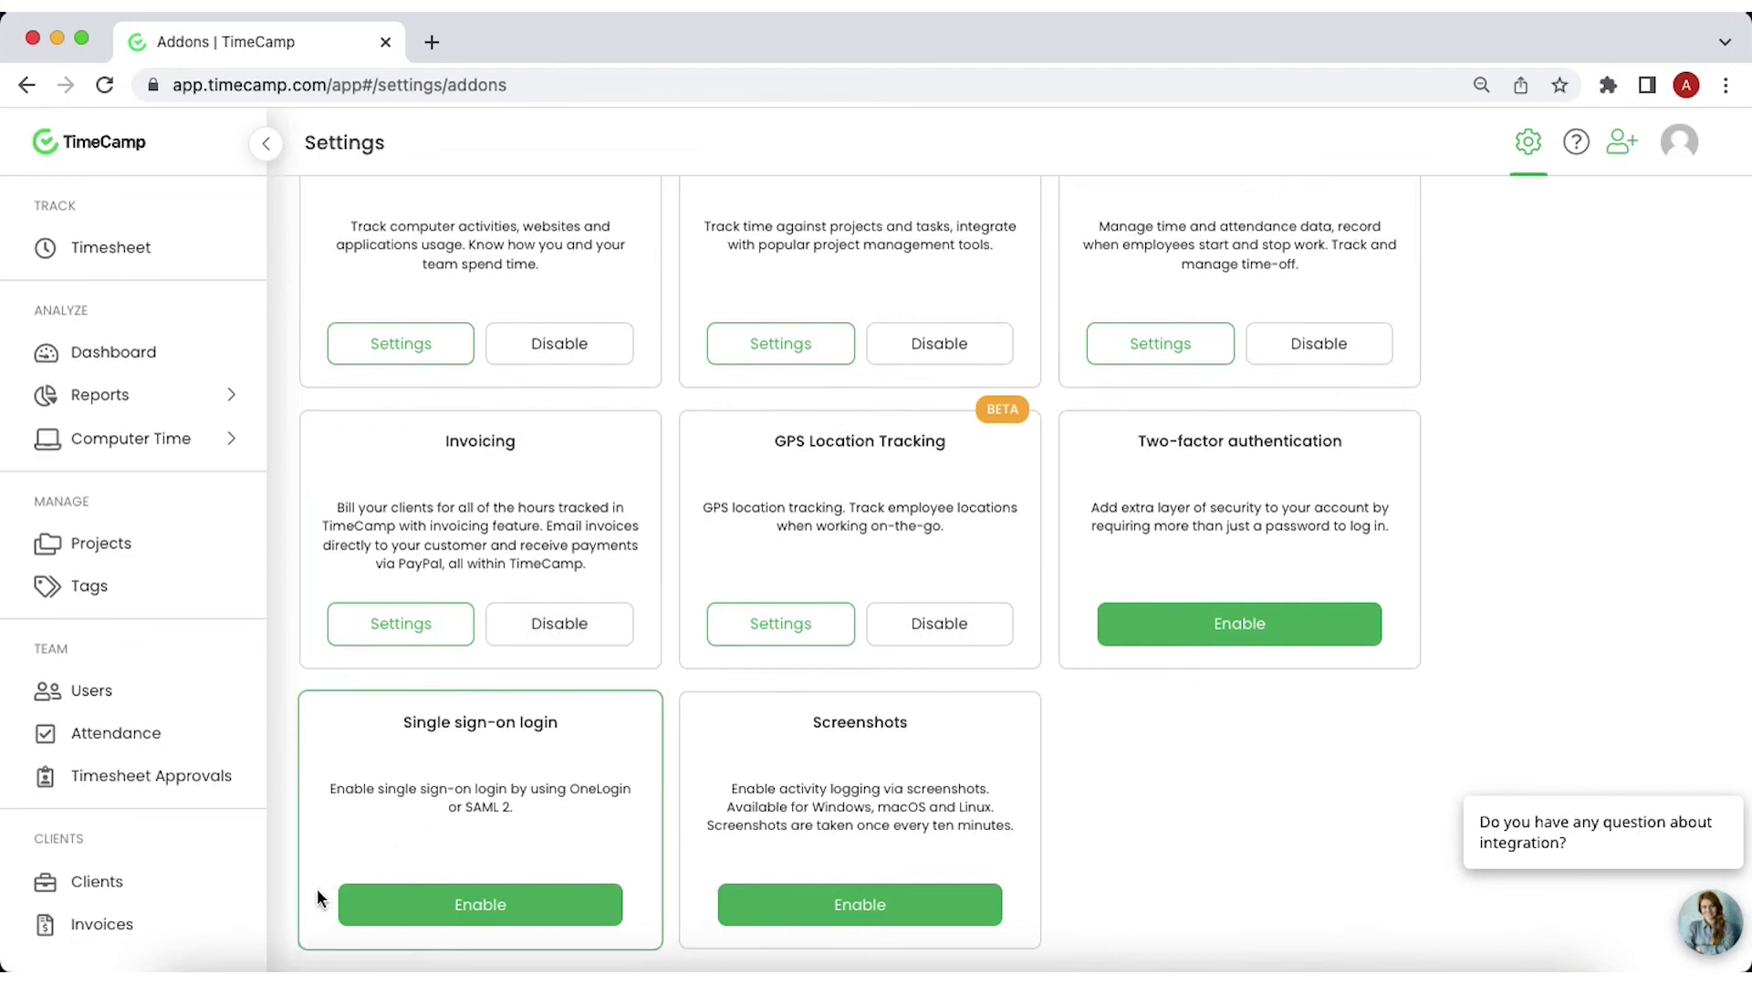
Create and save invoice 3 for Awesome, Inc., based on project hours
{"action": "left_click", "coordinate": [213, 928]}
{"action": "left_click", "coordinate": [411, 233]}
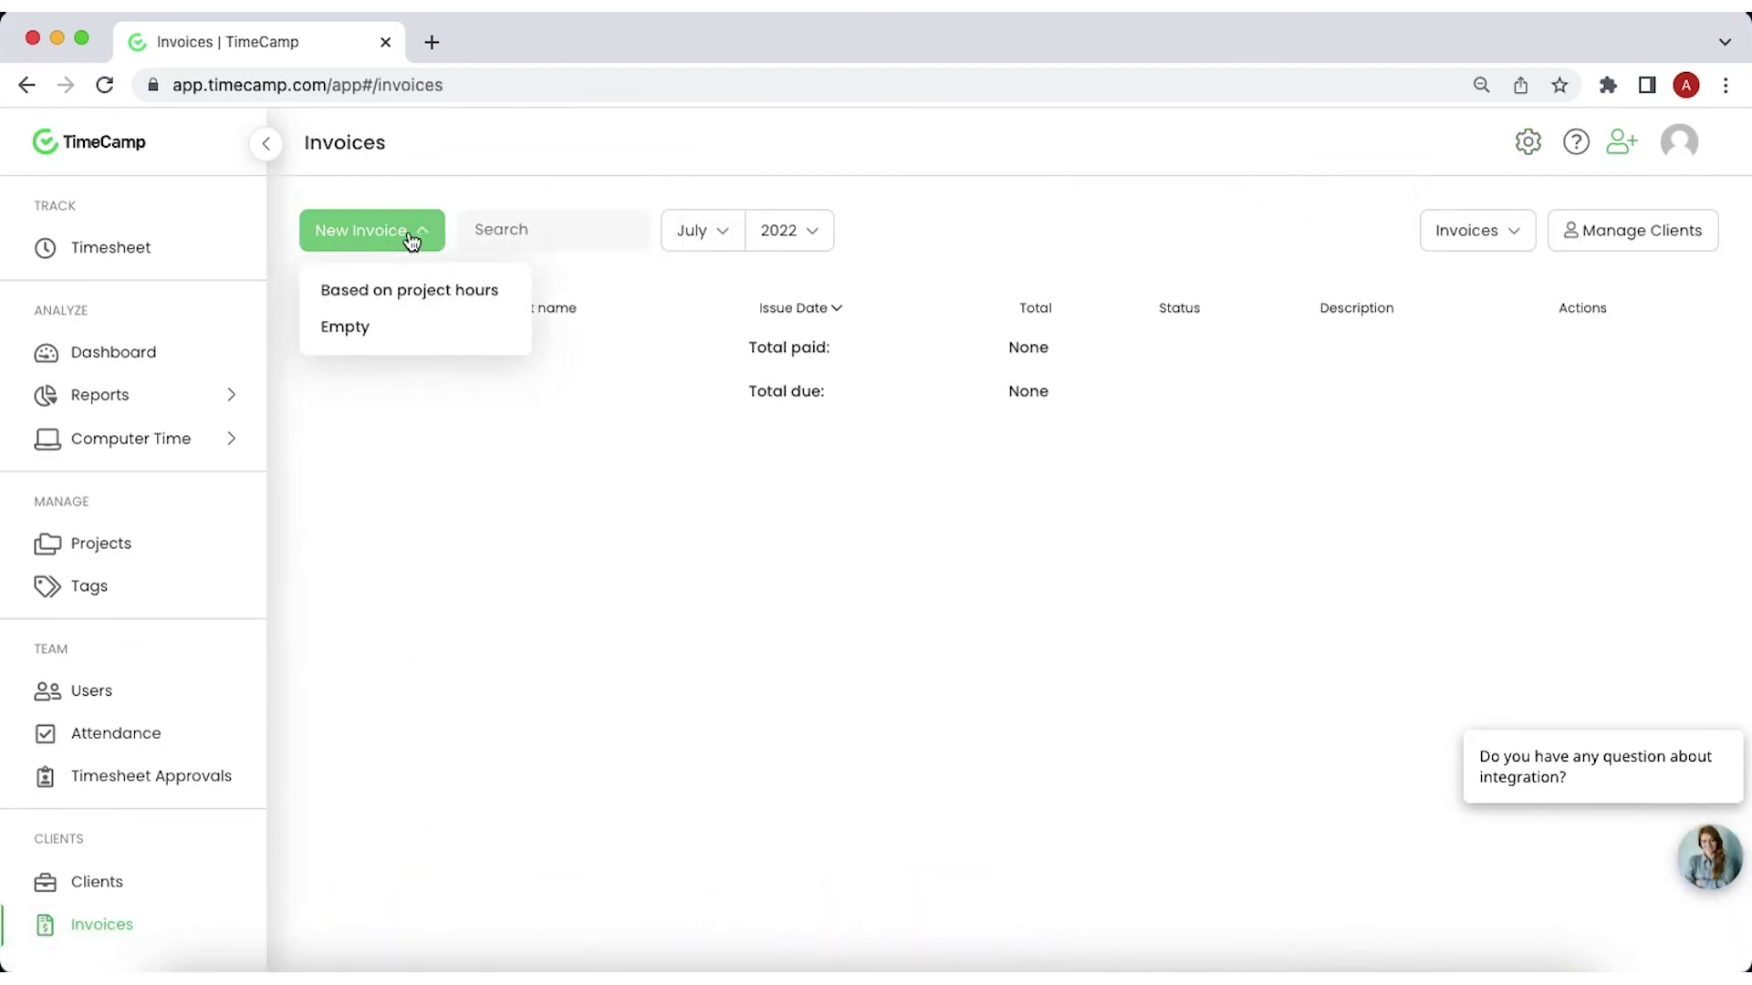
{"action": "left_click", "coordinate": [456, 323]}
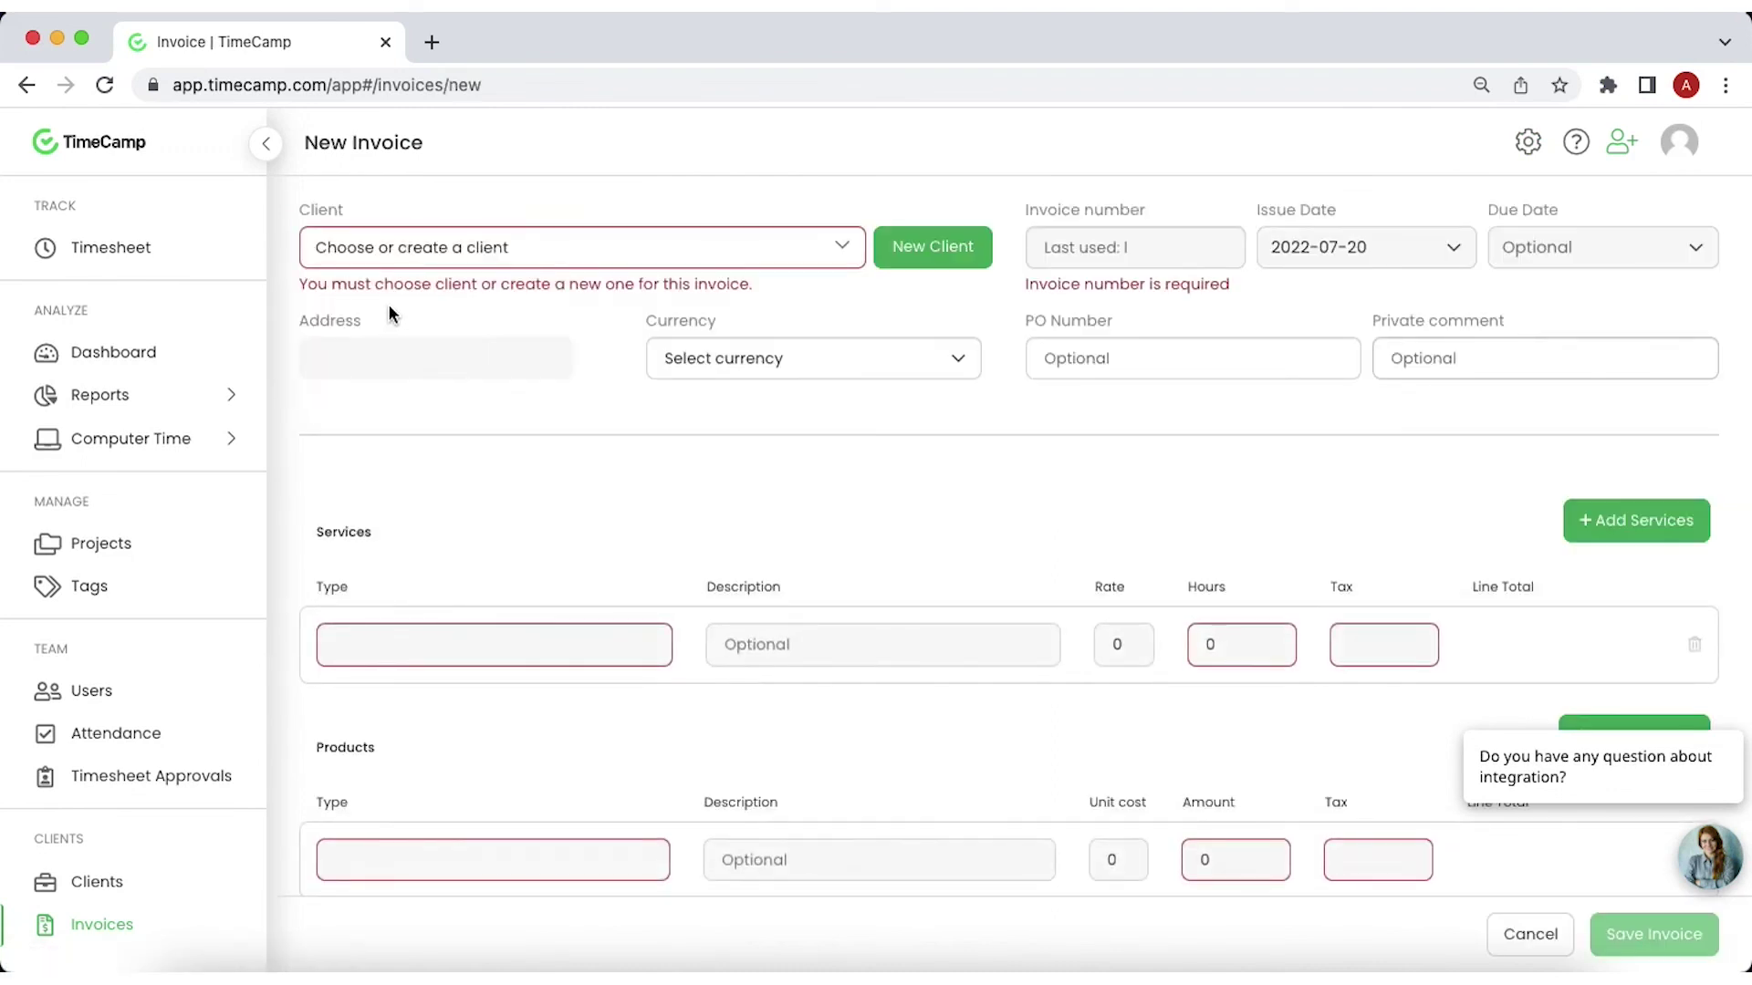
{"action": "left_click", "coordinate": [833, 247]}
{"action": "left_click", "coordinate": [1115, 211]}
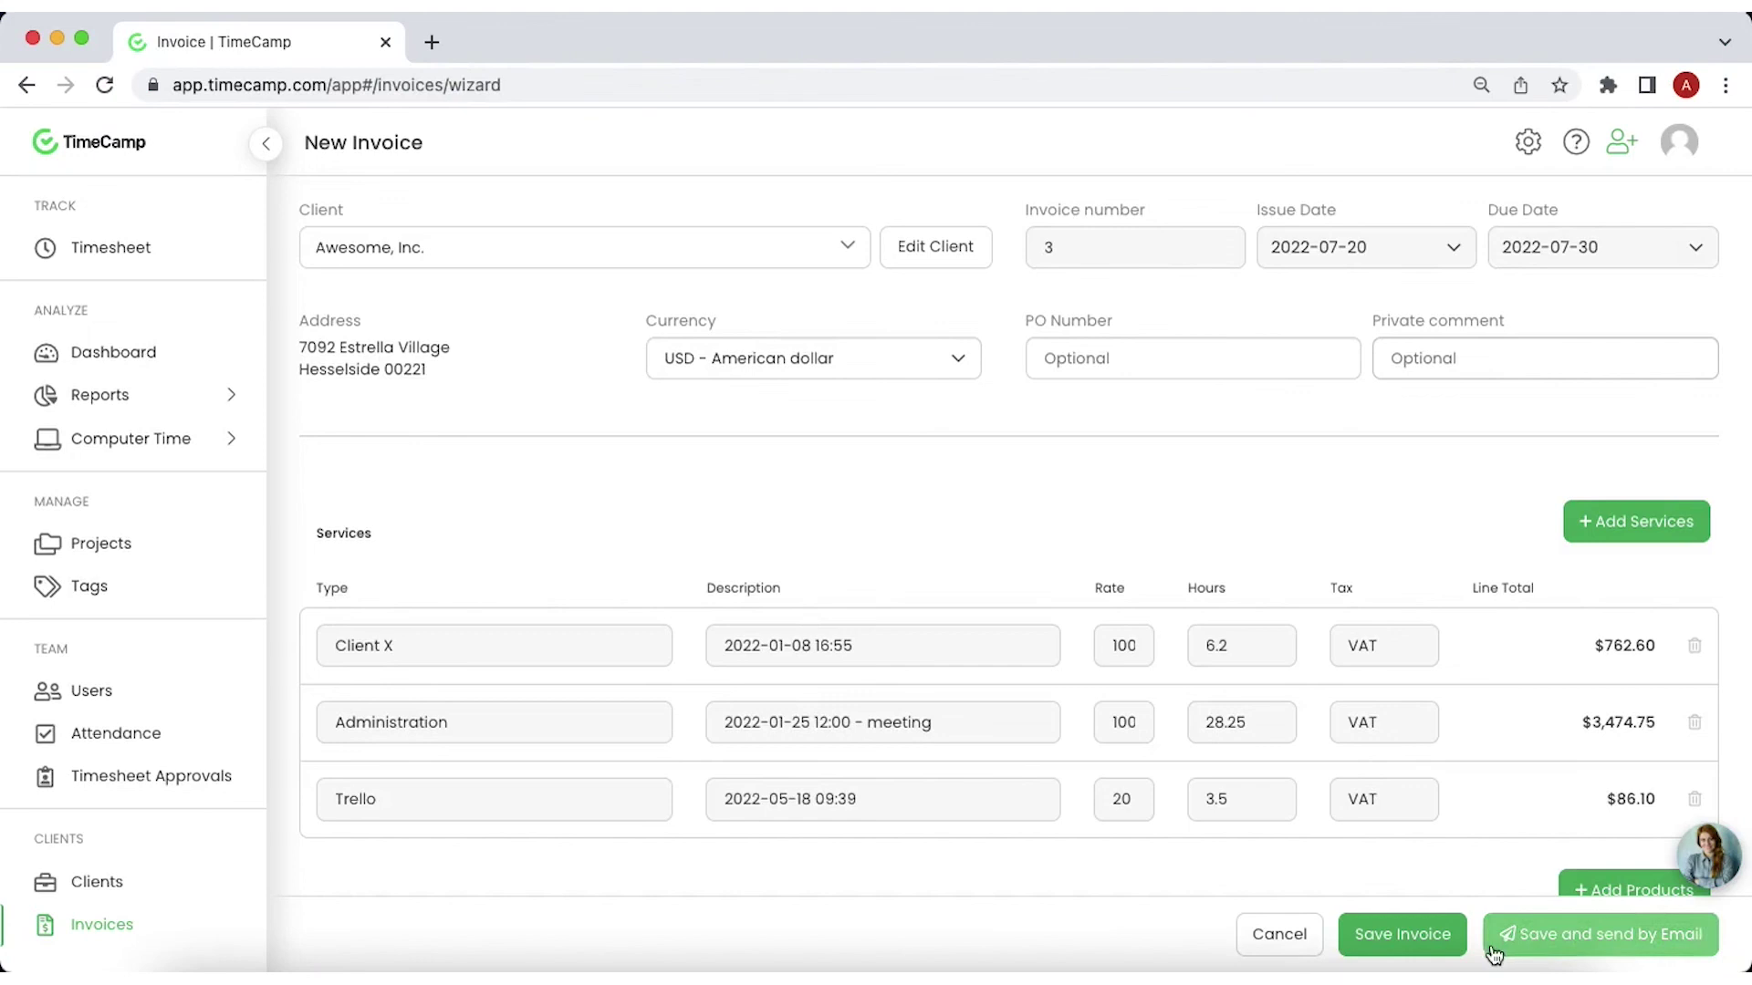
{"action": "left_click", "coordinate": [1437, 938]}
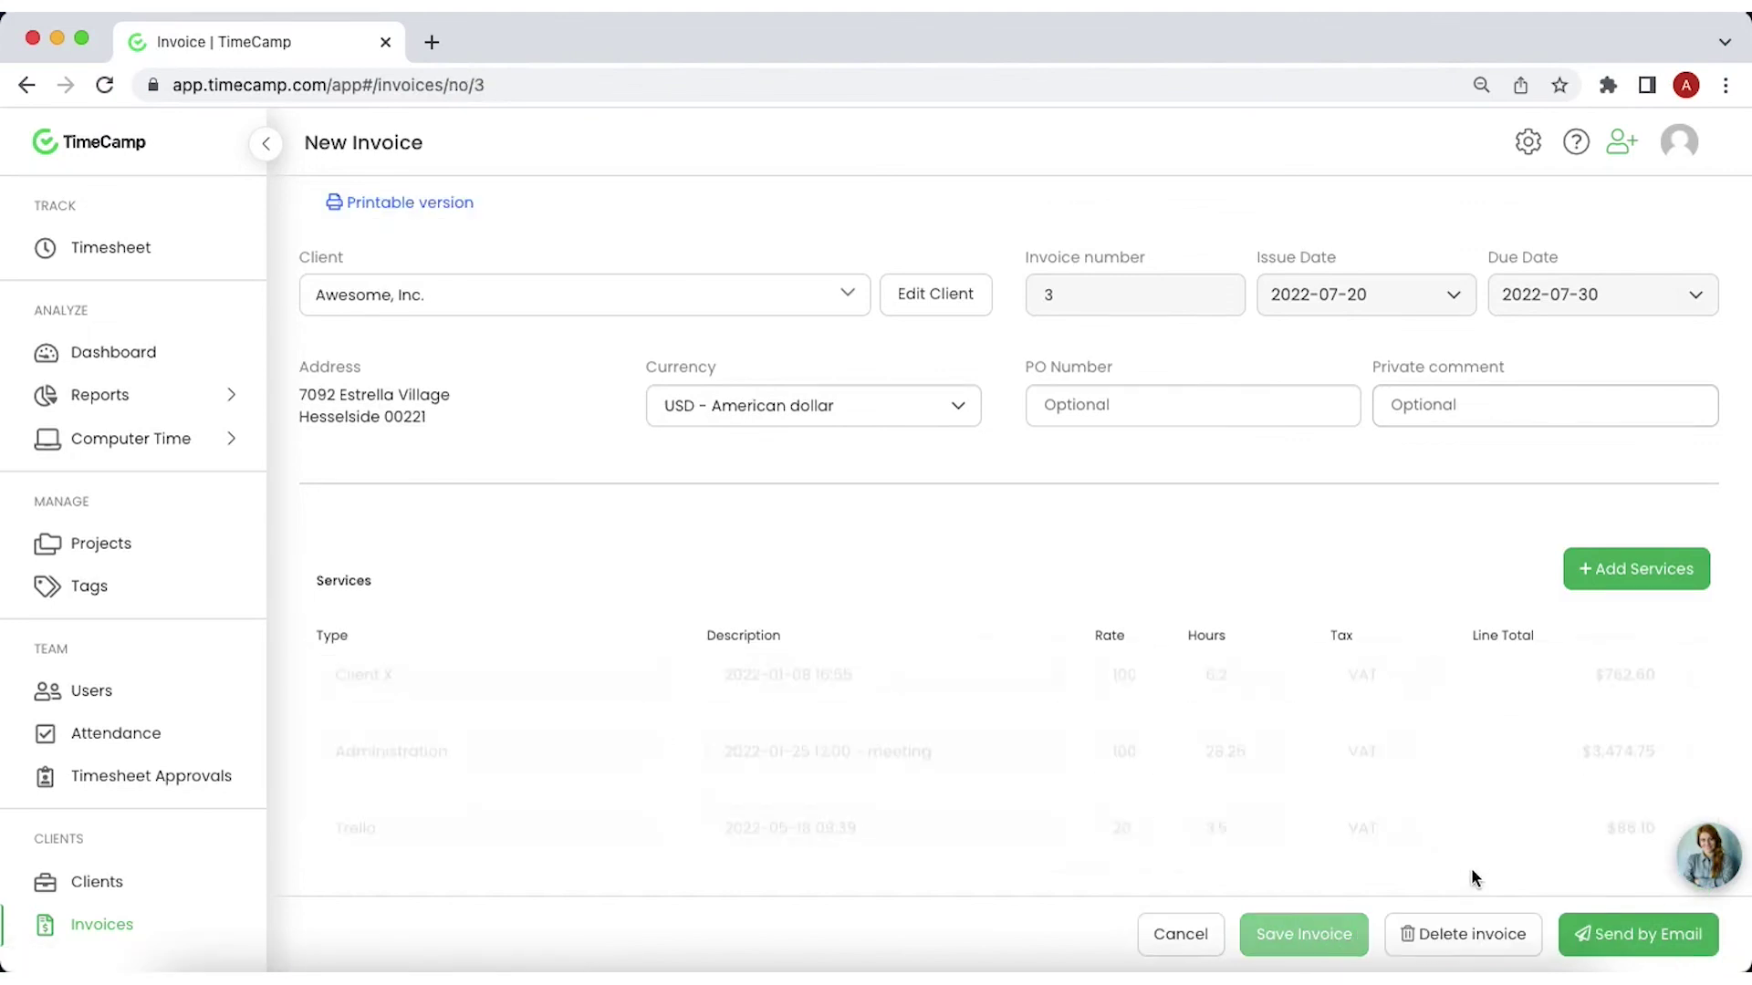
Open the Send by Email dialog for the $4,323.45 Awesome, Inc. invoice
{"action": "left_click", "coordinate": [1595, 938]}
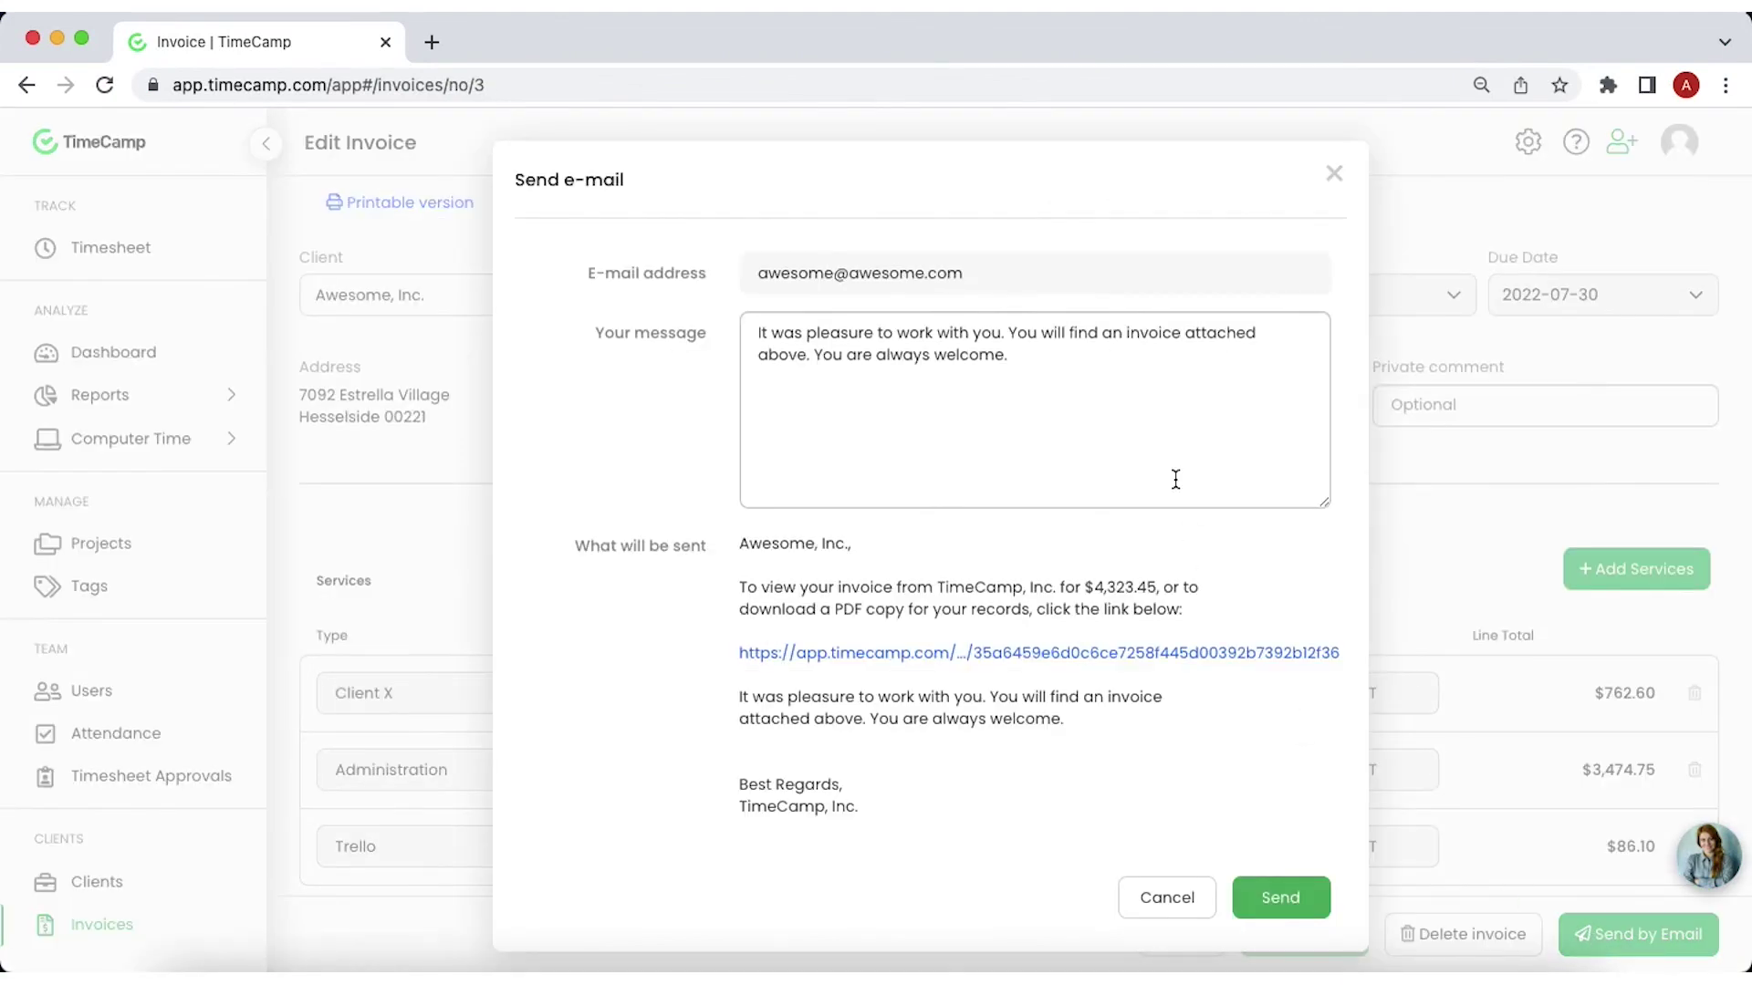